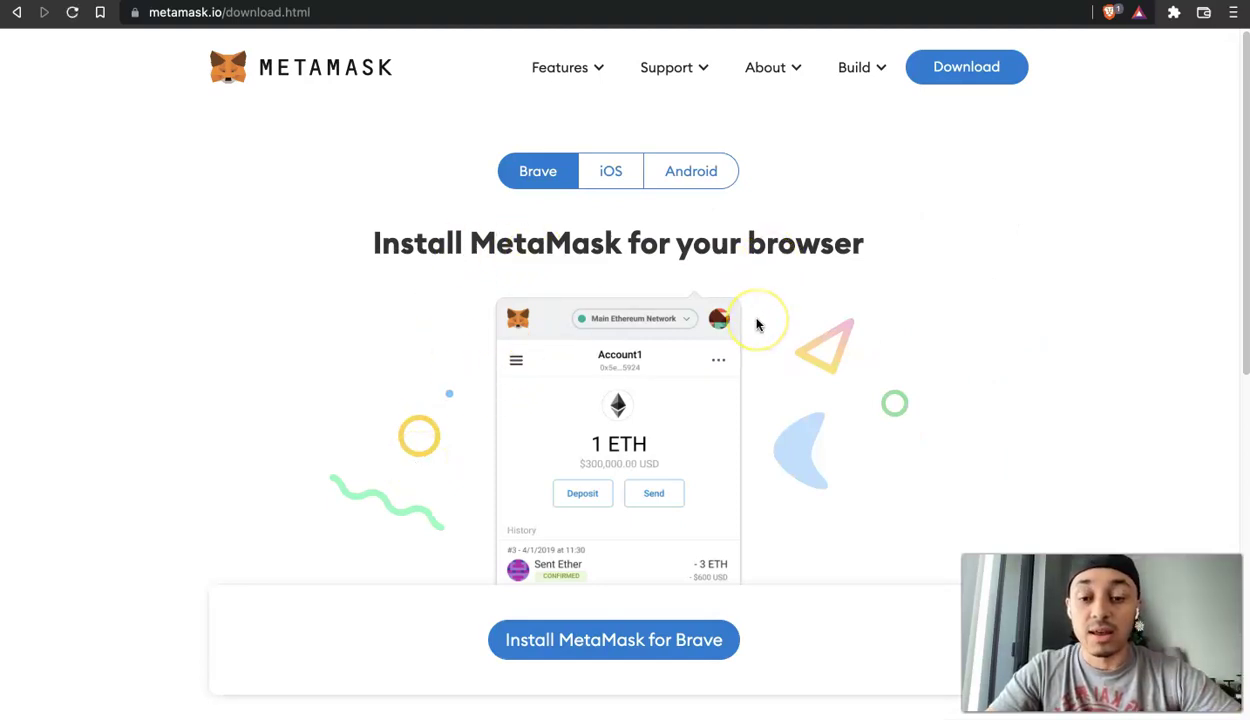
# Install the MetaMask extension for Brave from its download page through the Chrome Web Store listing.
pyautogui.scroll(-2, 757, 325)
pyautogui.scroll(1, 650, 658)
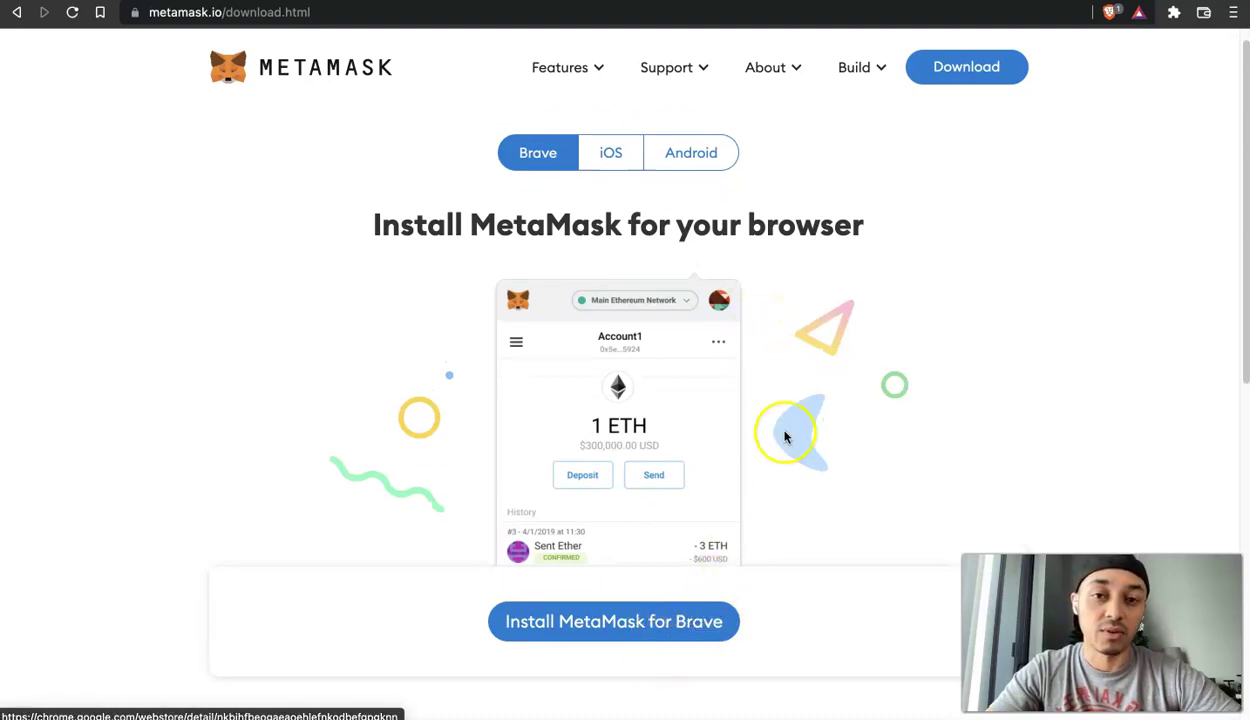
pyautogui.click(495, 4)
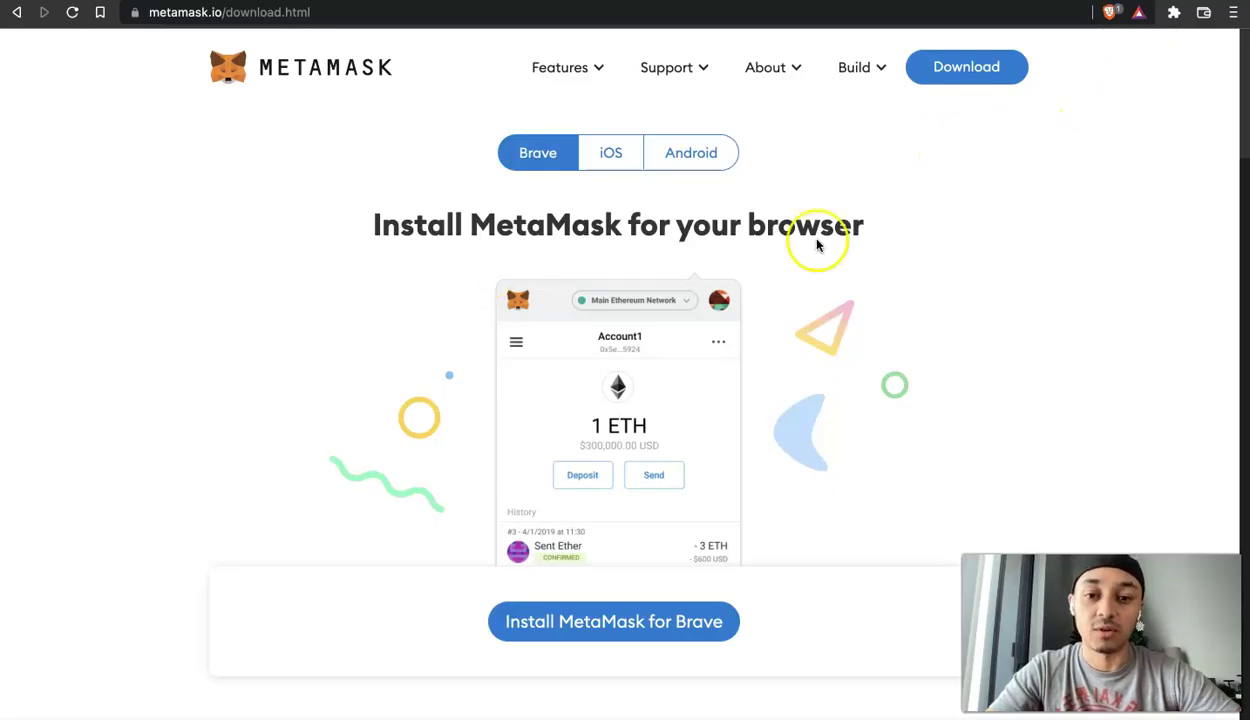
pyautogui.click(616, 620)
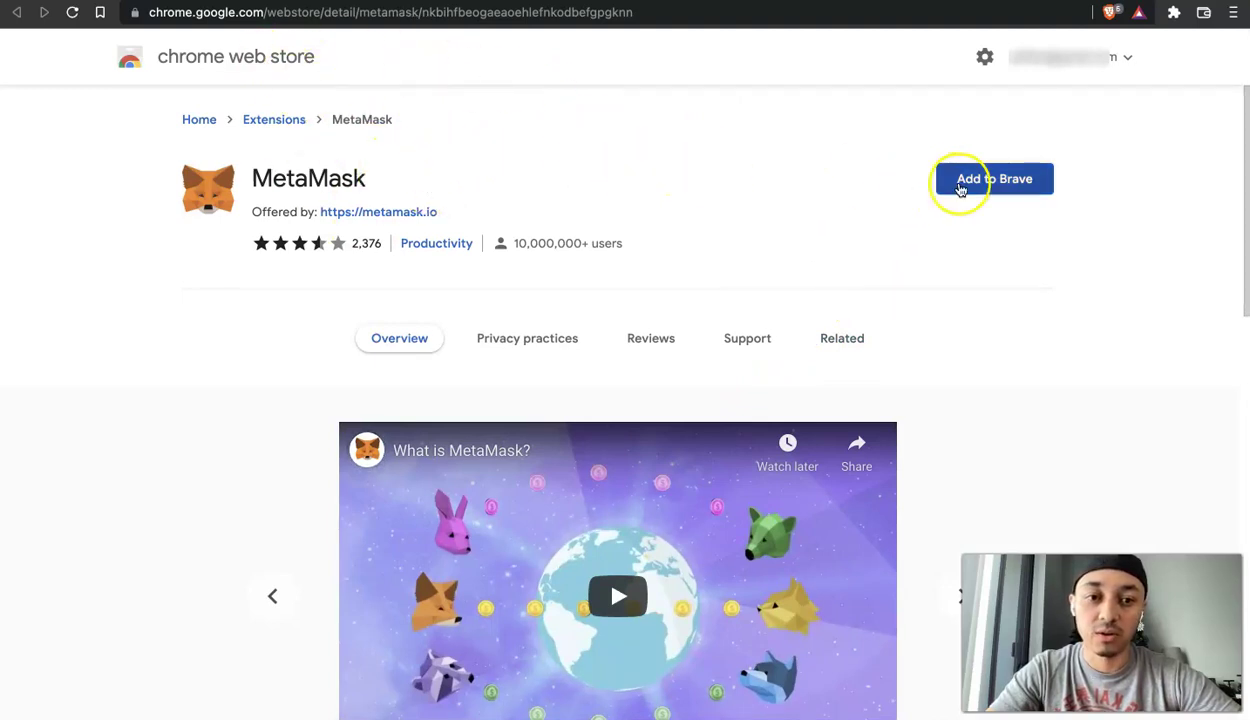
pyautogui.click(960, 188)
pyautogui.click(768, 420)
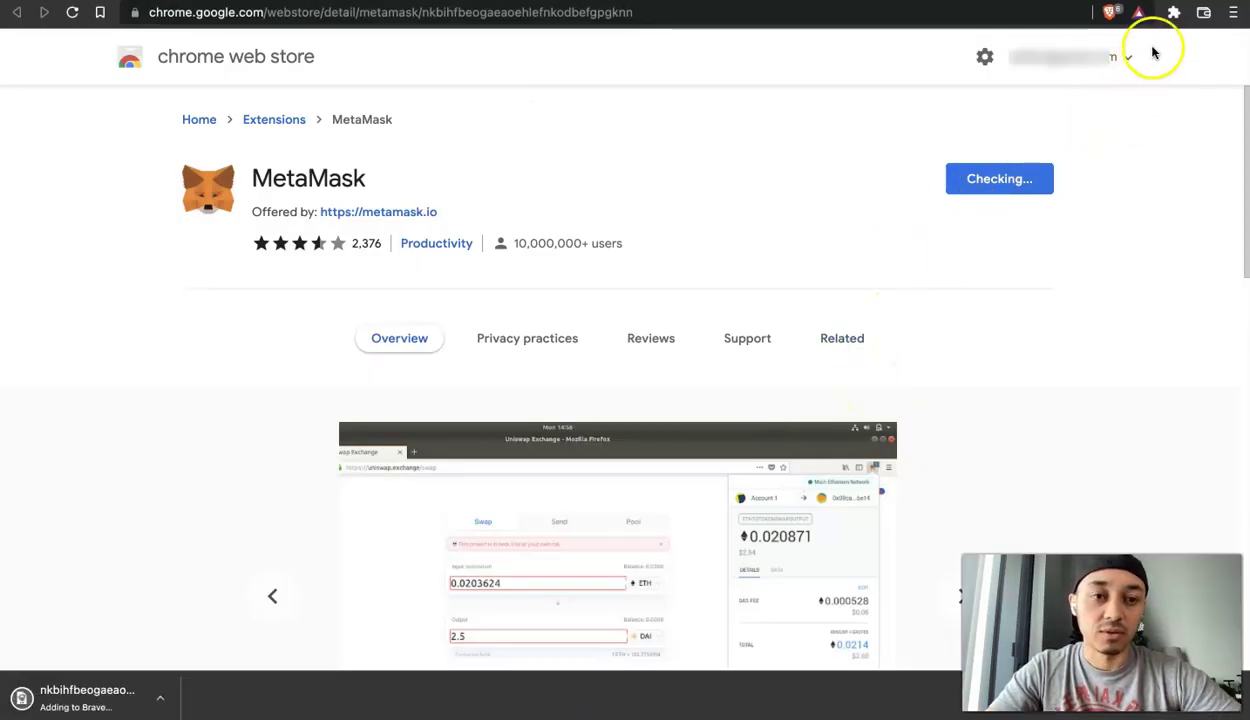
pyautogui.click(842, 340)
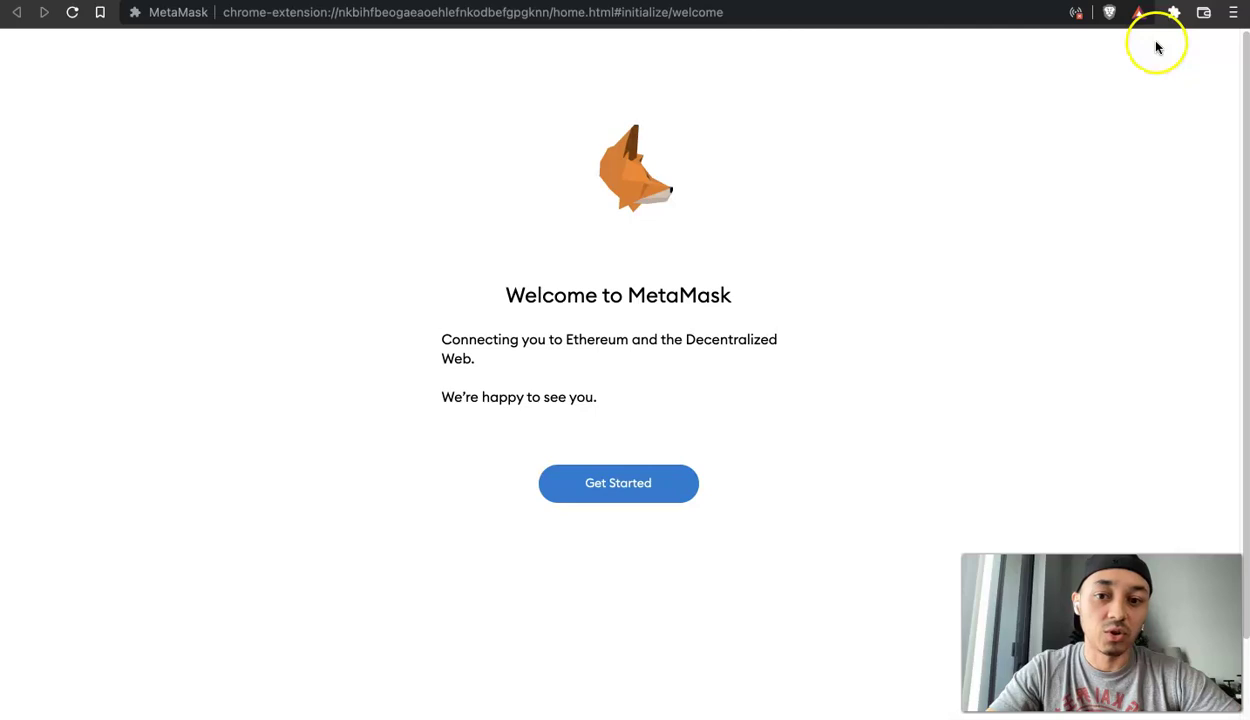
# Get started with MetaMask by choosing to create a new wallet, and decline sharing usage data.
pyautogui.click(628, 487)
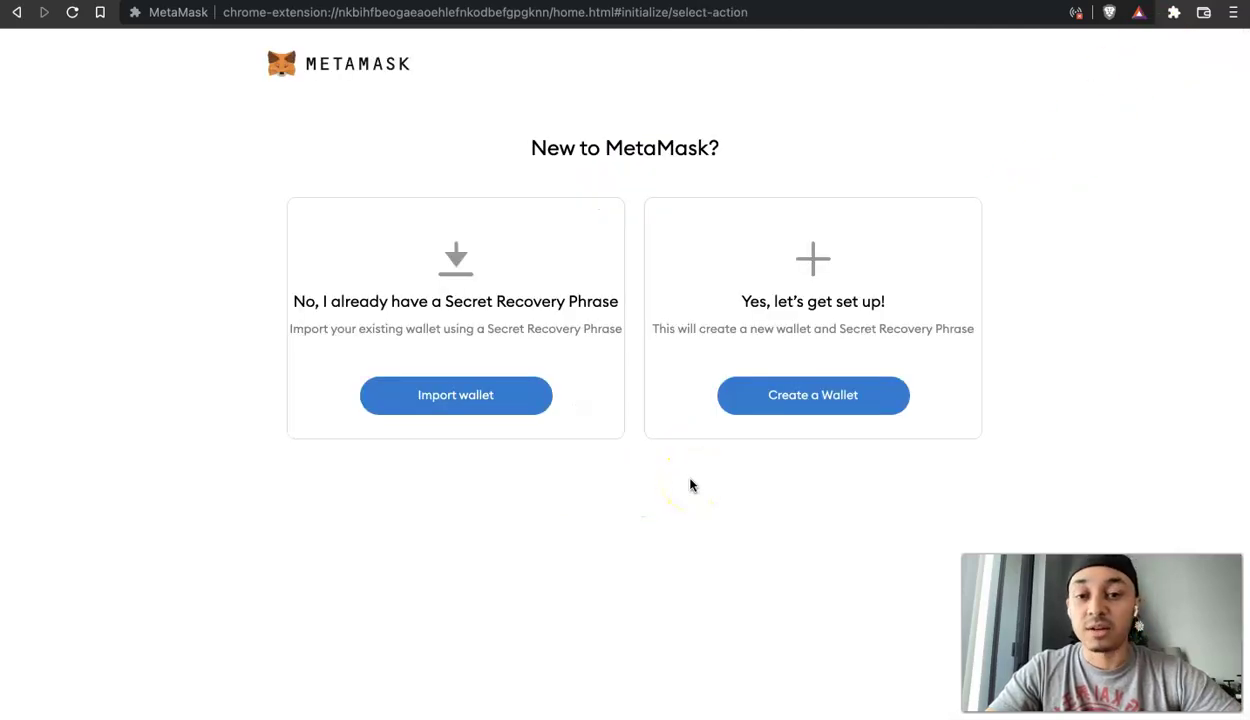
pyautogui.click(810, 397)
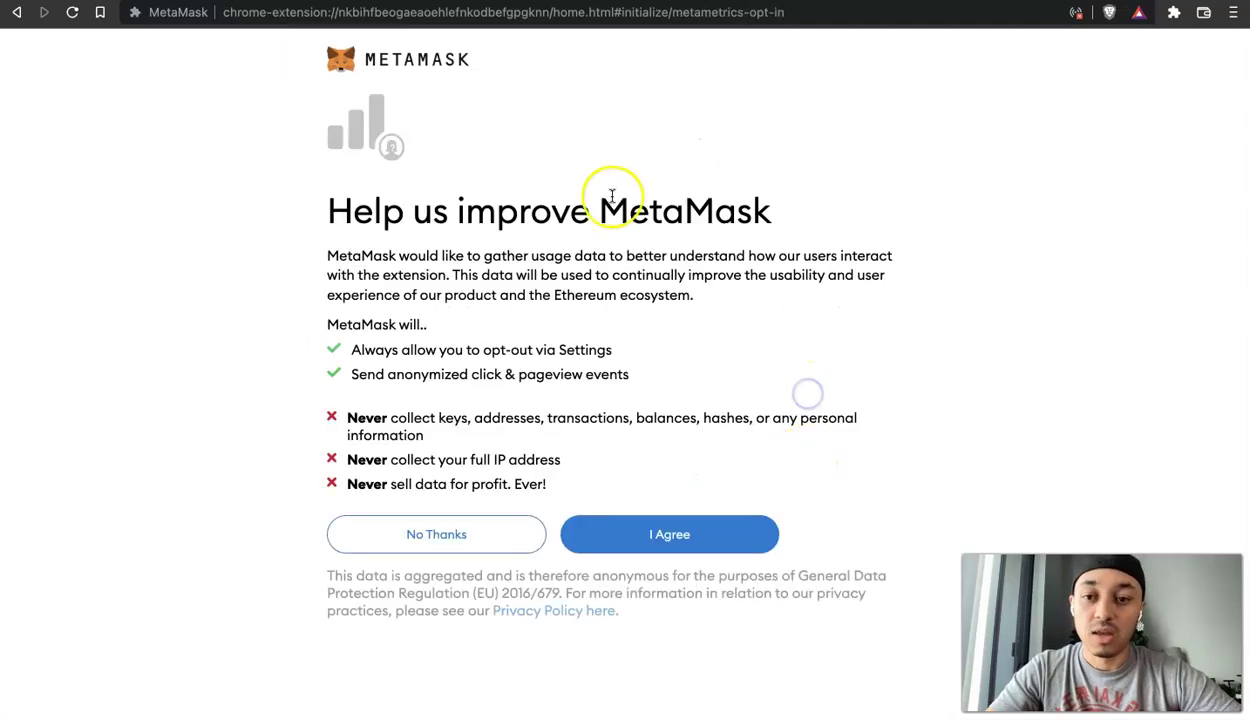
pyautogui.click(455, 536)
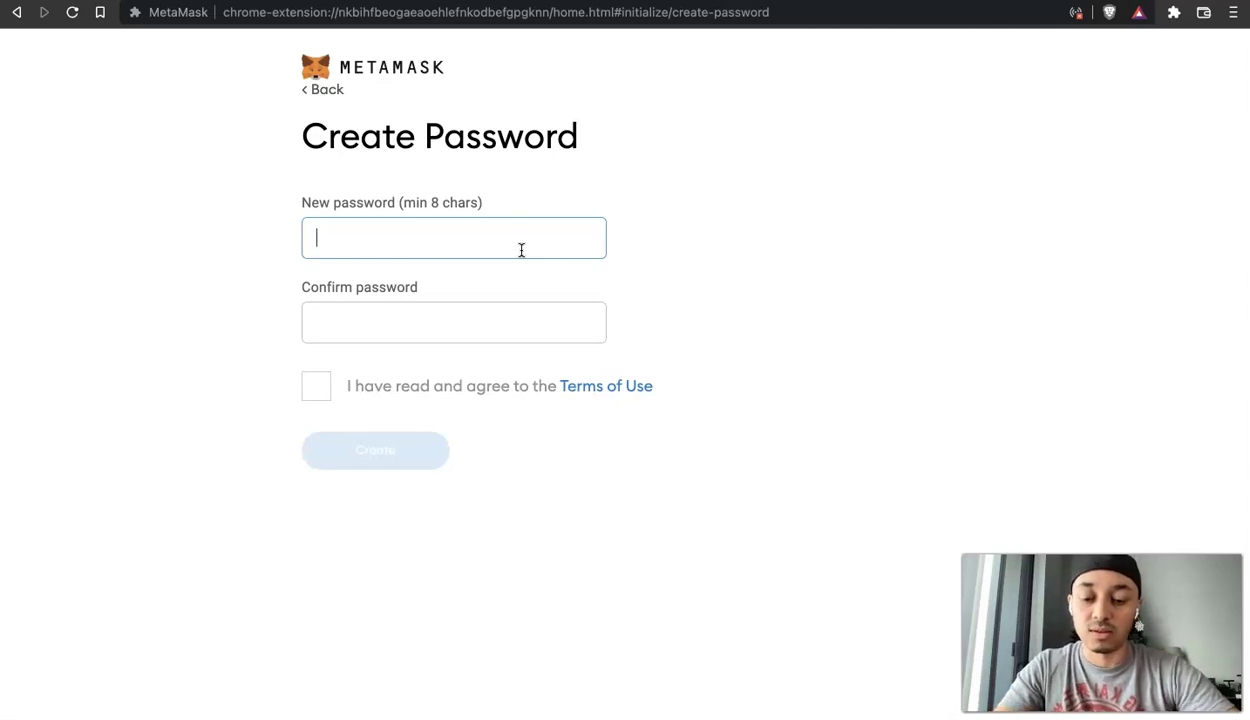
# Enter and confirm the new wallet password, agree to the Terms of Use, and create the wallet.
pyautogui.write('••••••••')
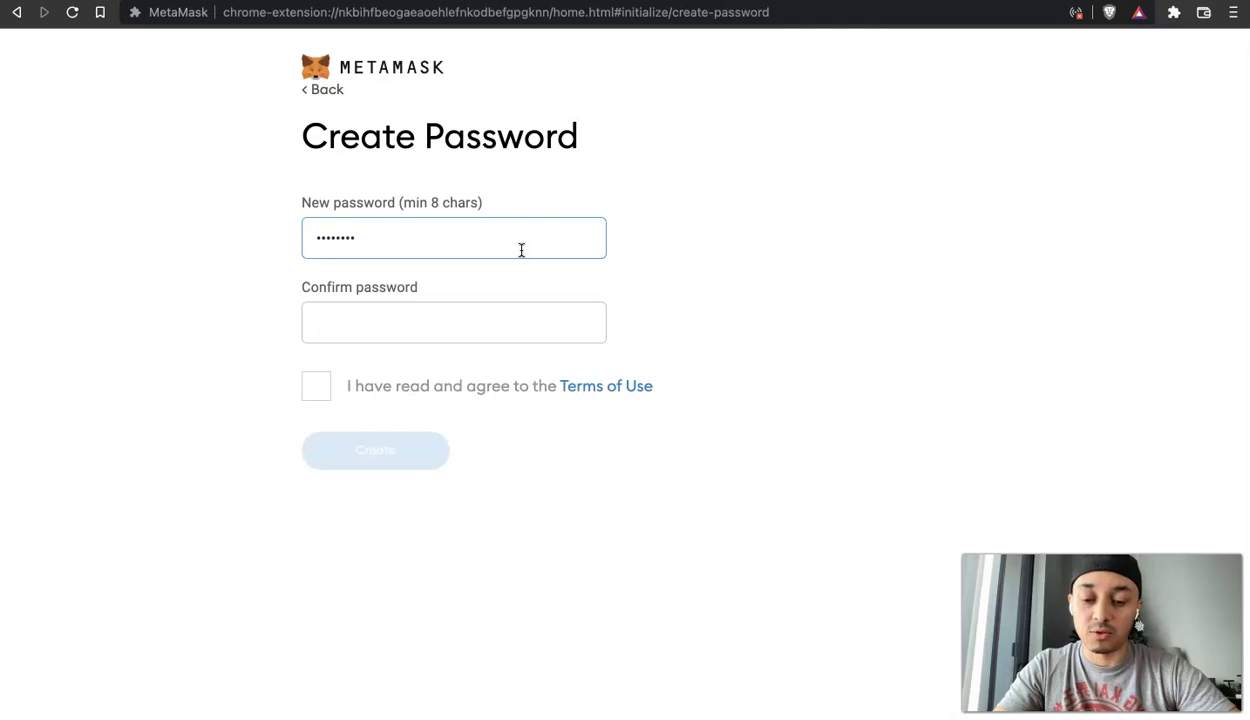
pyautogui.press('Tab')
pyautogui.write('••••')
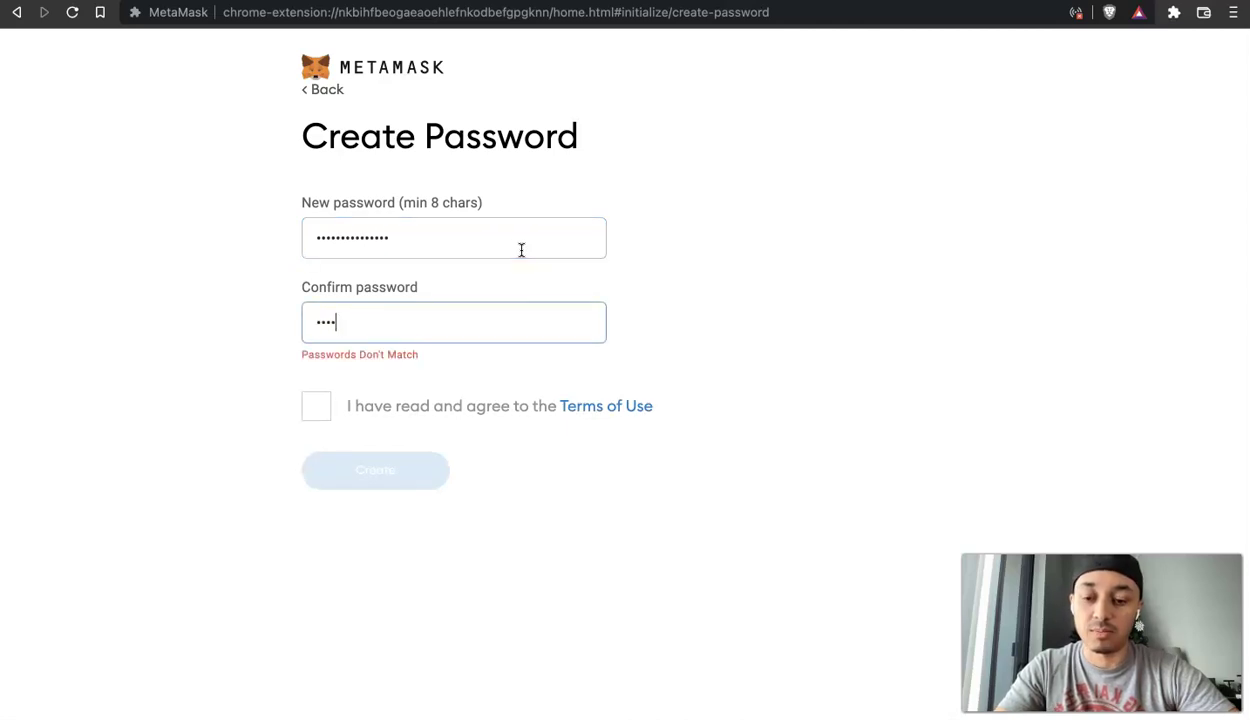
pyautogui.write('••••••••')
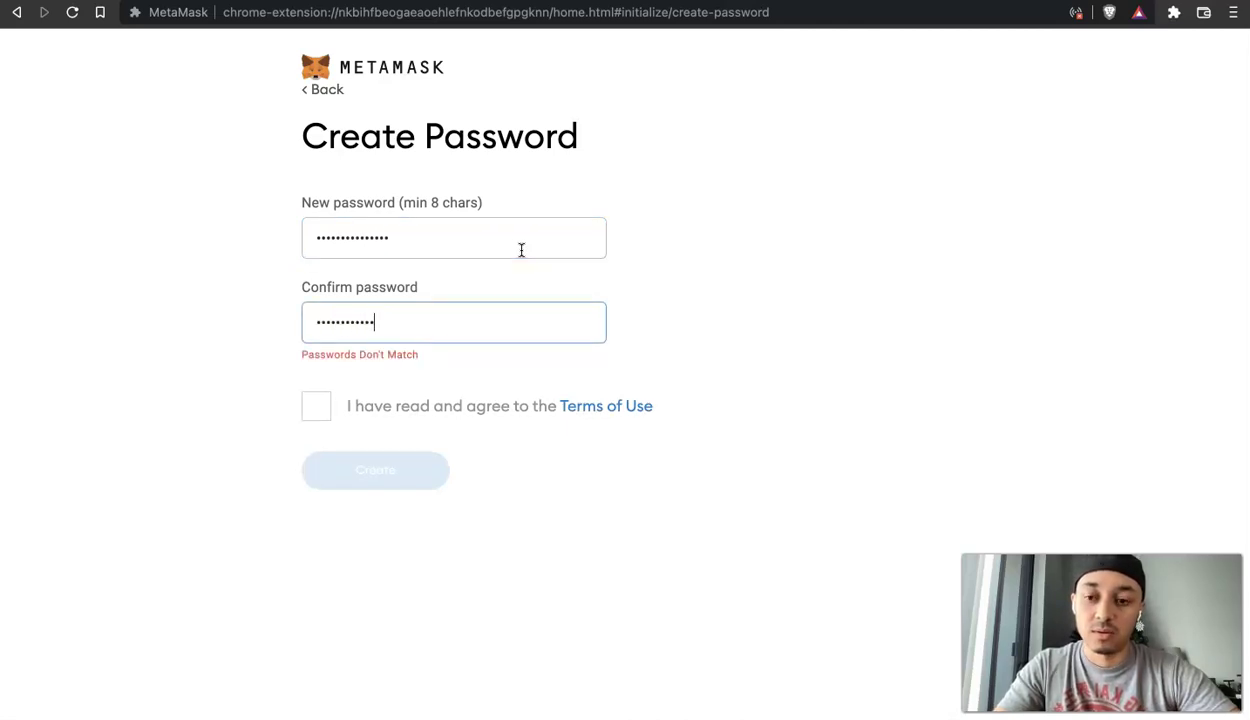
pyautogui.write('•••')
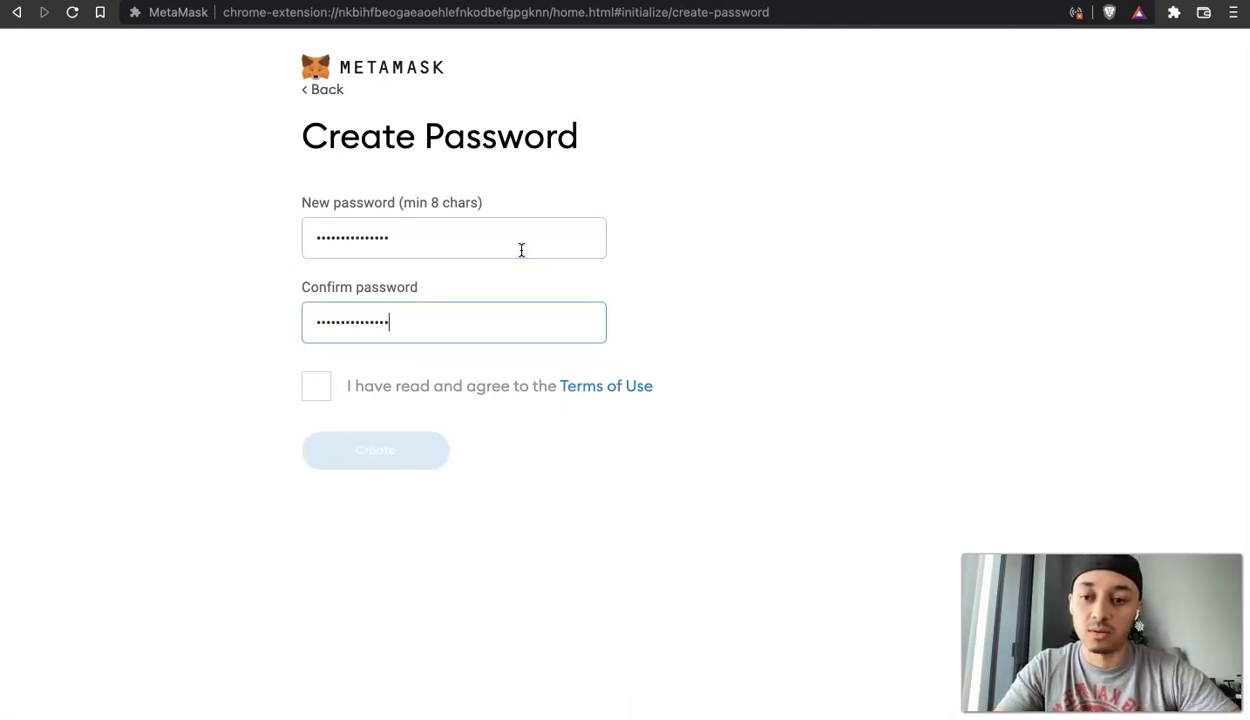
pyautogui.click(318, 388)
pyautogui.click(356, 441)
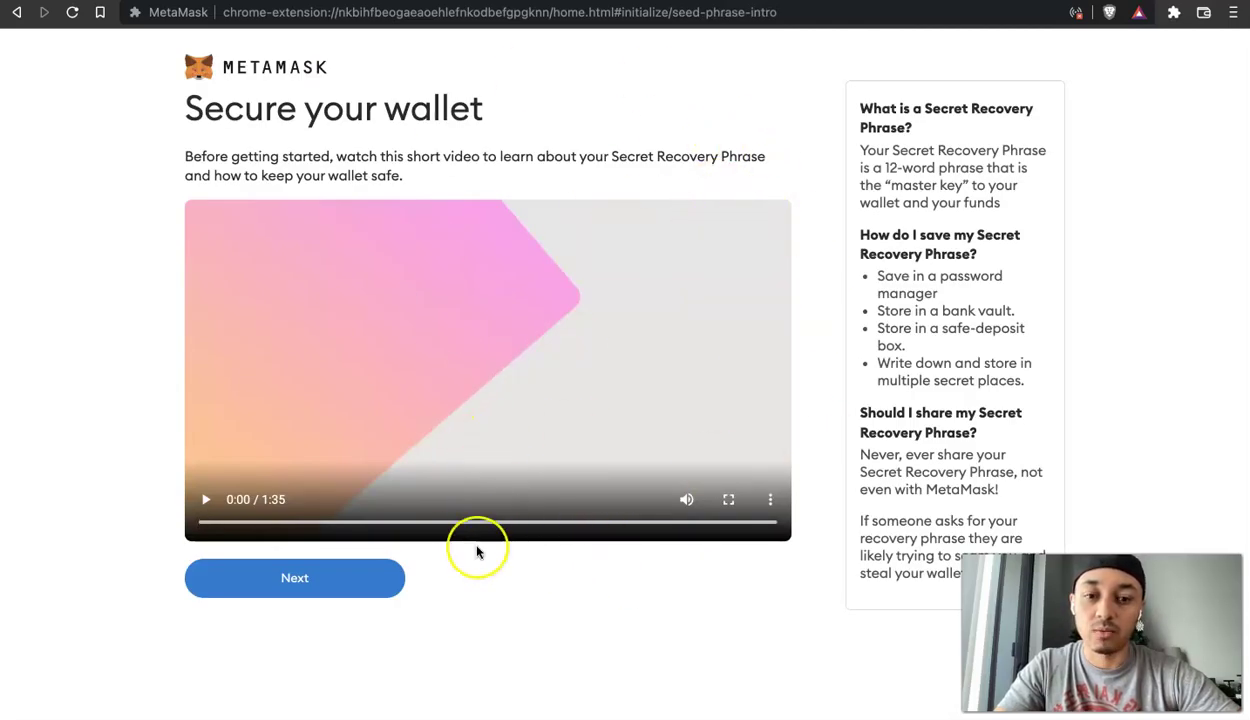
# Continue past the wallet security introduction, reveal the Secret Recovery Phrase, and select all its words for saving.
pyautogui.click(381, 578)
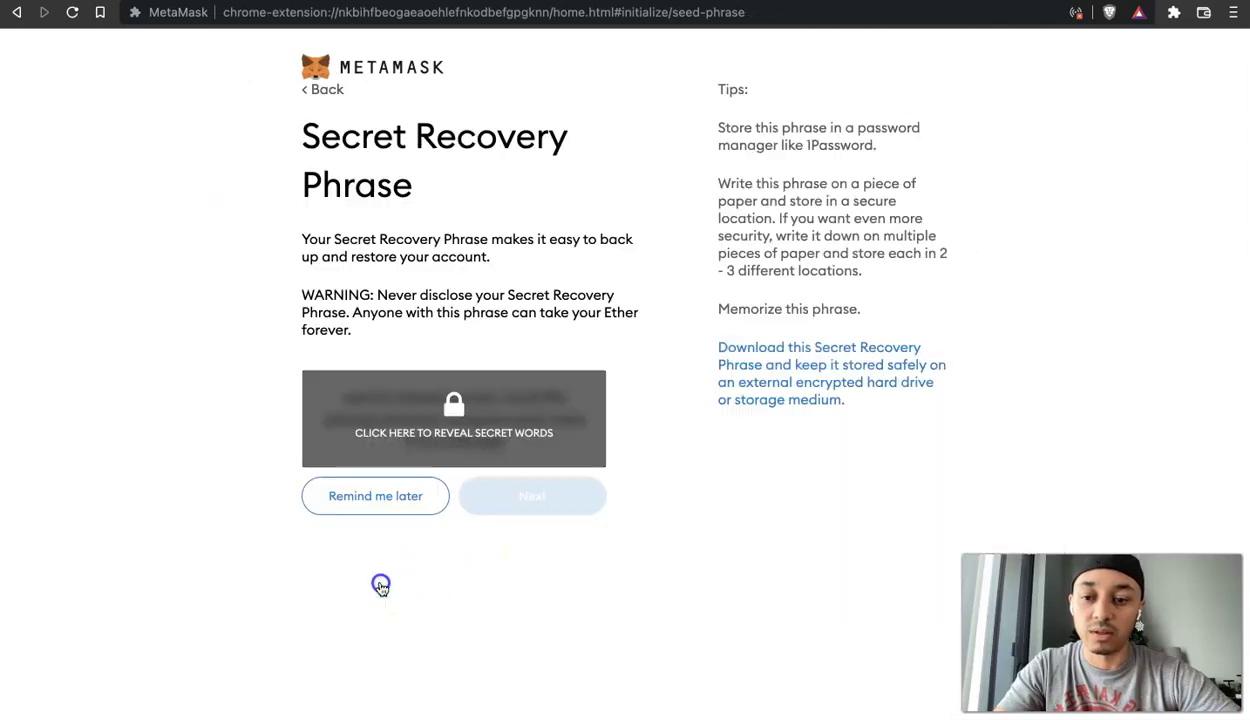
pyautogui.click(467, 412)
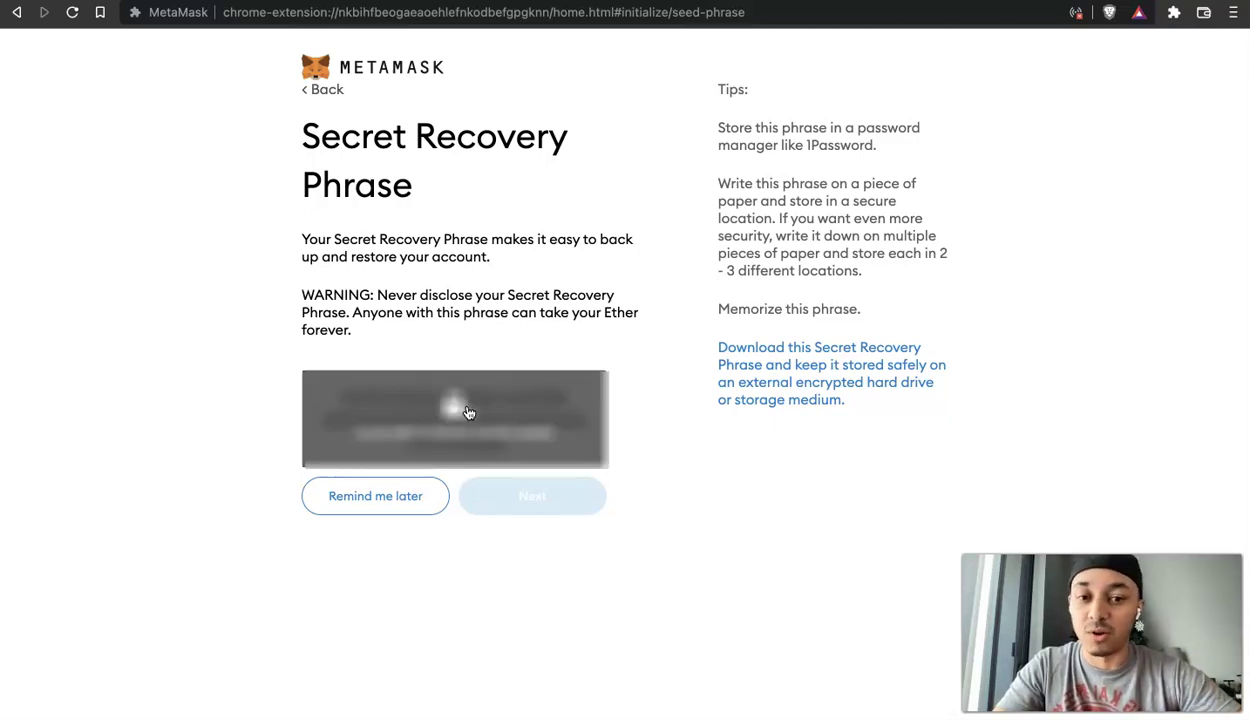
pyautogui.click(419, 438)
pyautogui.click(454, 426)
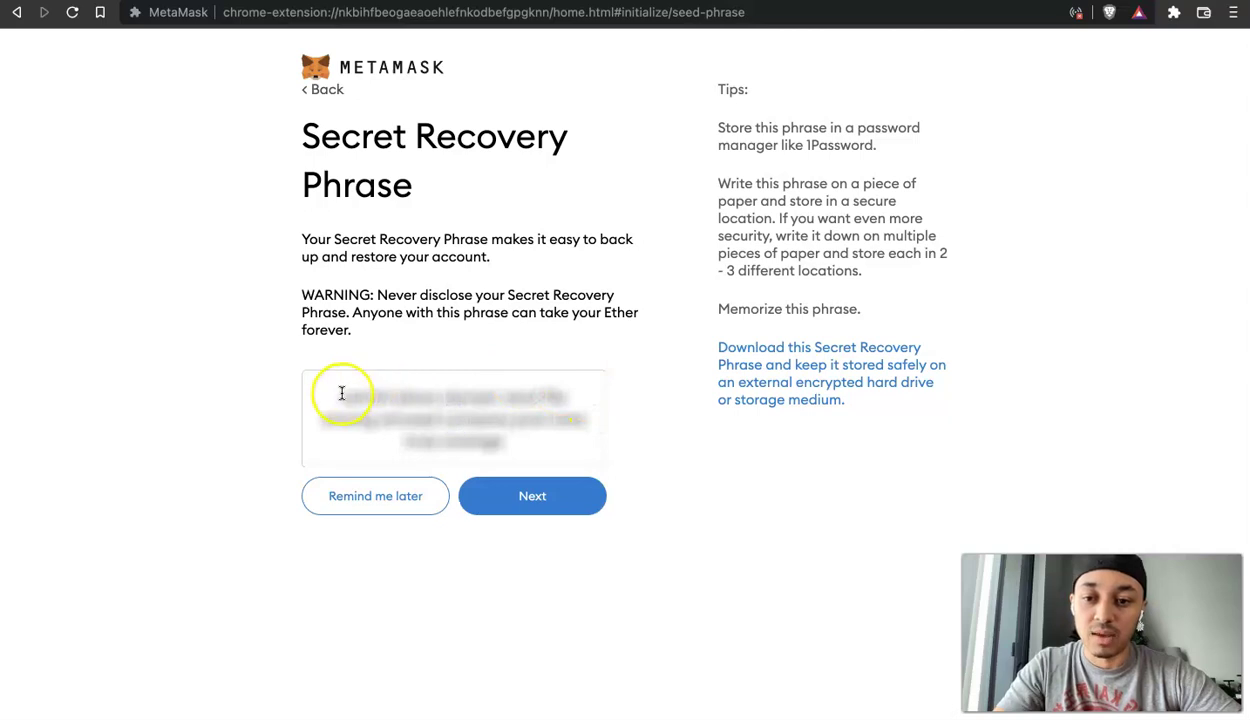
pyautogui.moveTo(340, 397); pyautogui.dragTo(510, 447)
pyautogui.click(560, 446)
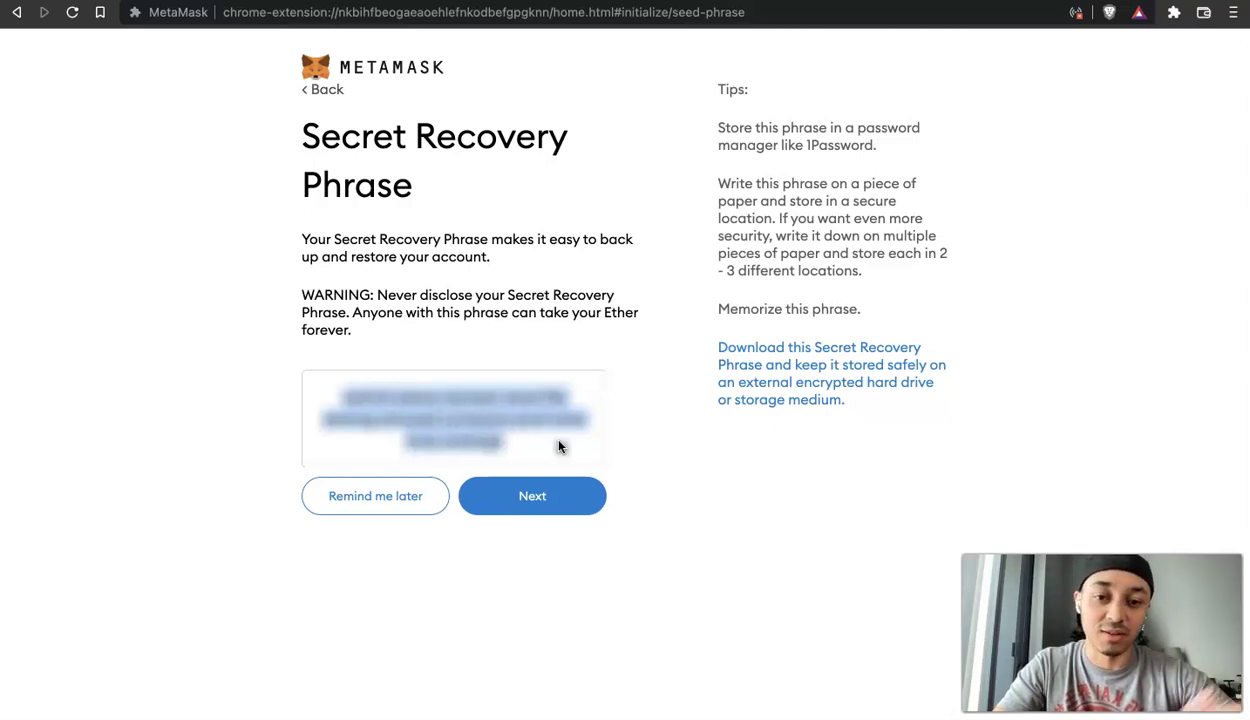
pyautogui.click(640, 435)
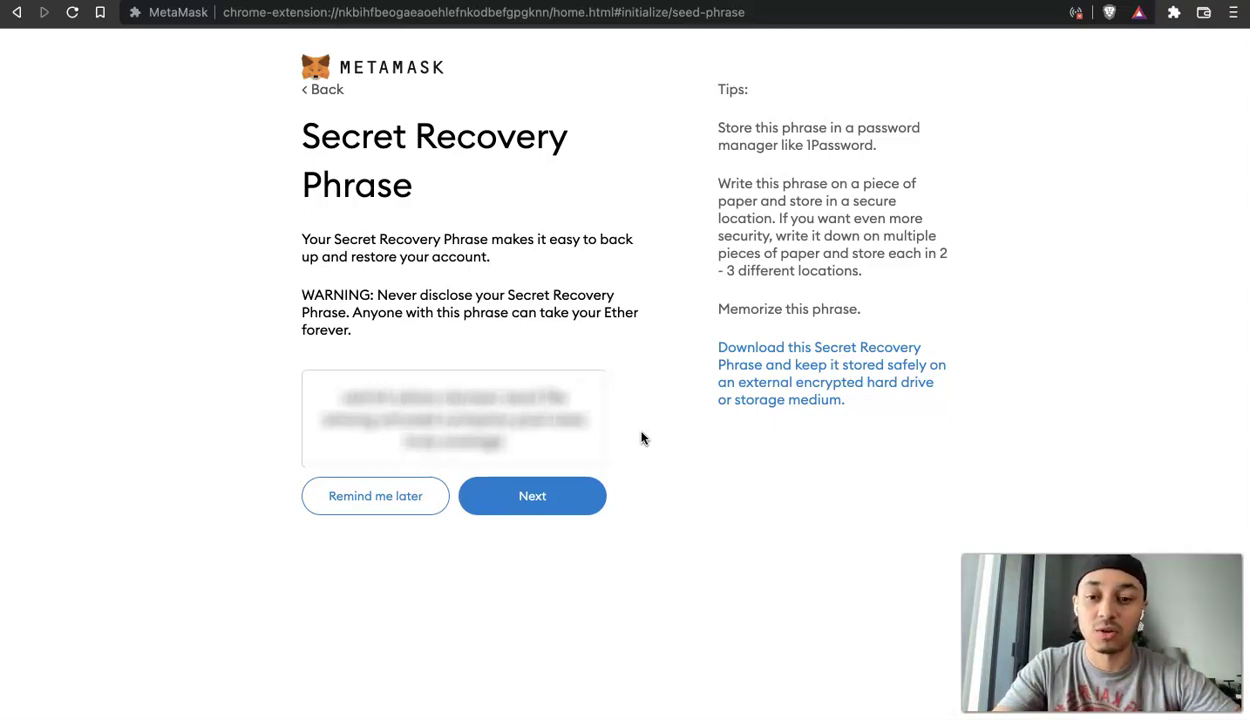
pyautogui.click(570, 444)
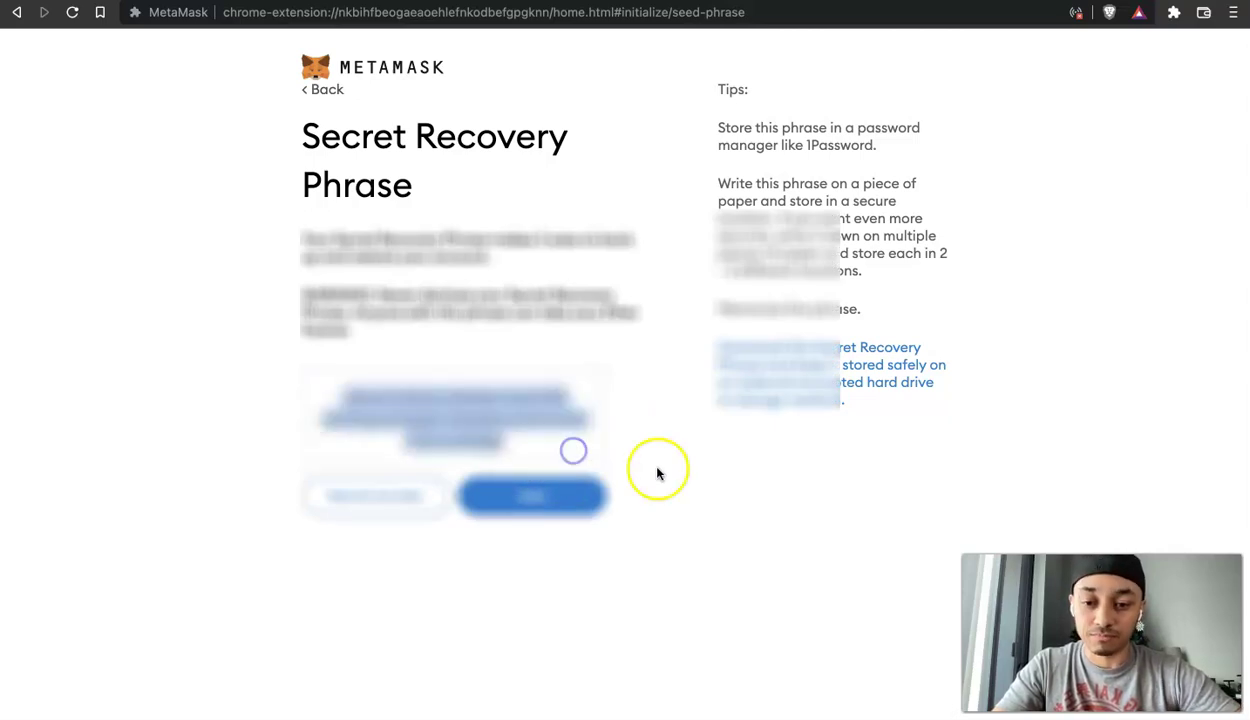
# Select the Secret Recovery Phrase words in the correct order and confirm the phrase.
pyautogui.click(566, 501)
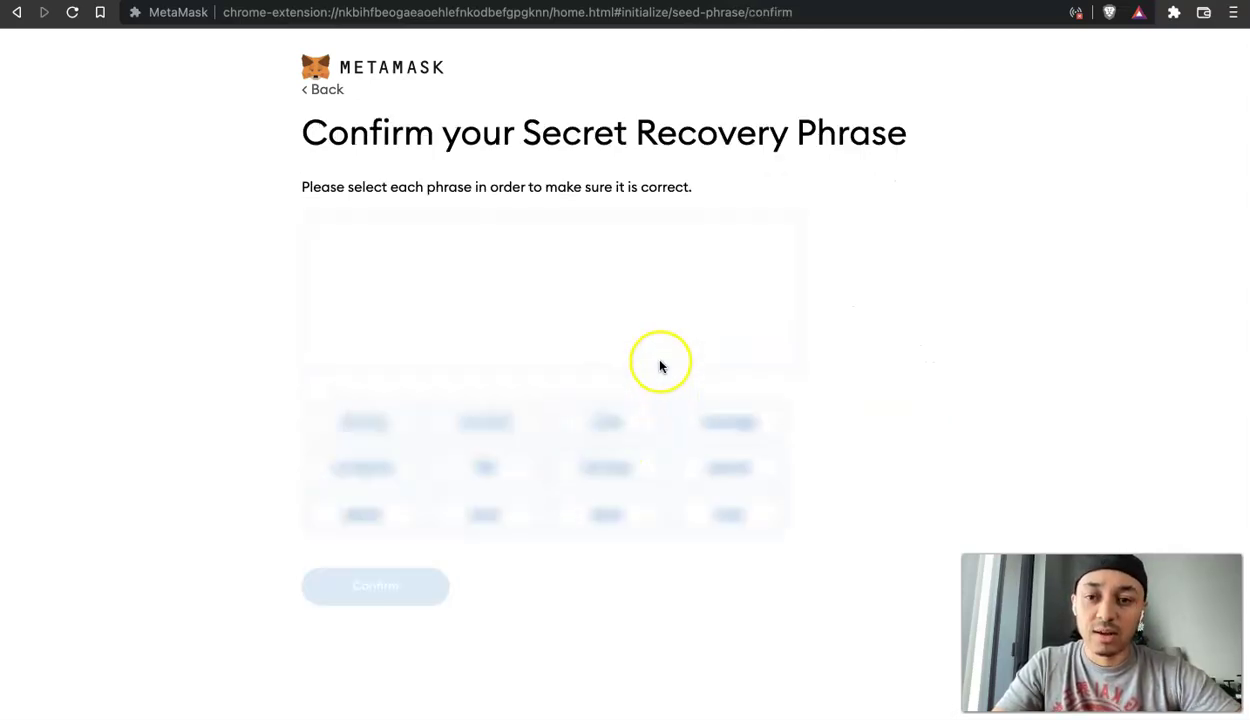
pyautogui.click(606, 287)
pyautogui.click(651, 299)
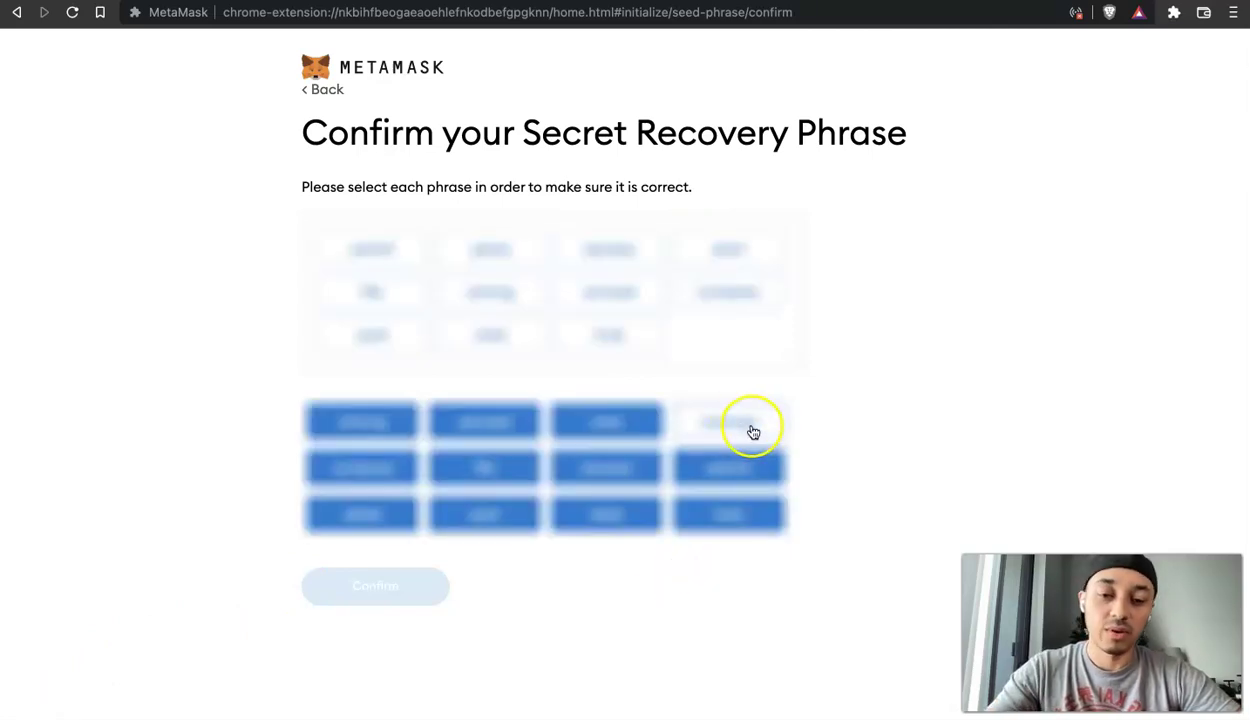
pyautogui.moveTo(750, 431); pyautogui.dragTo(781, 419)
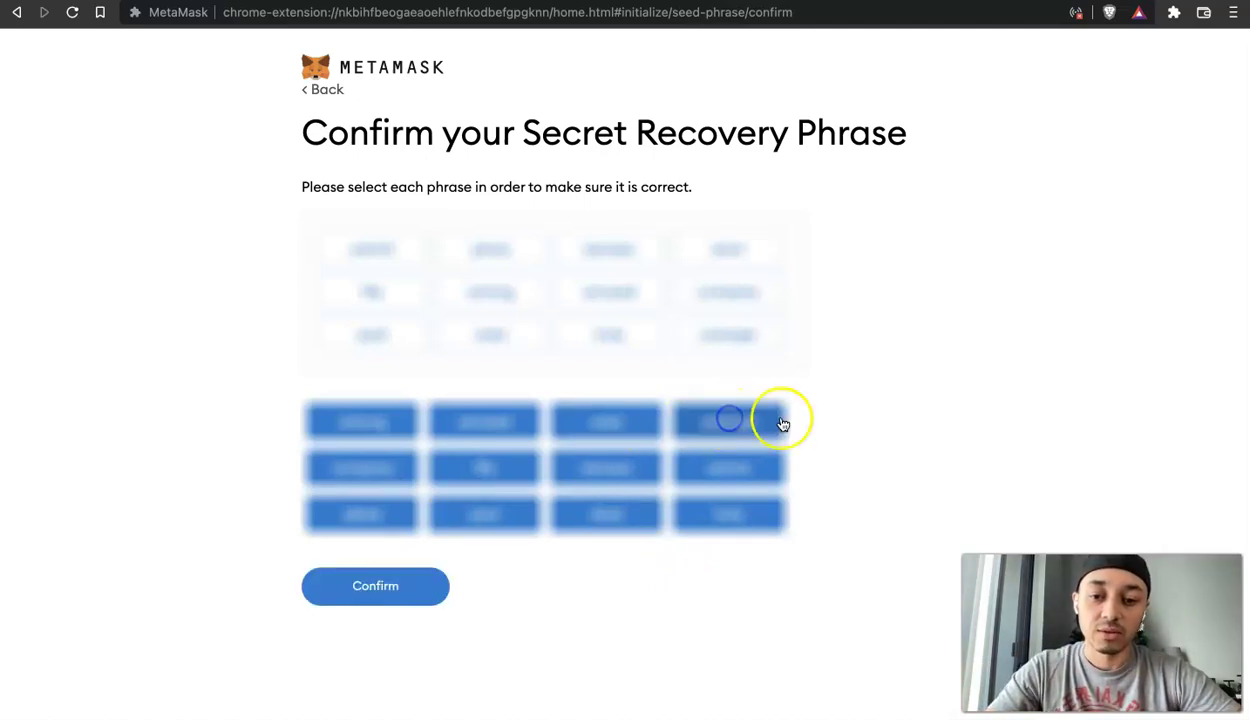
pyautogui.click(411, 592)
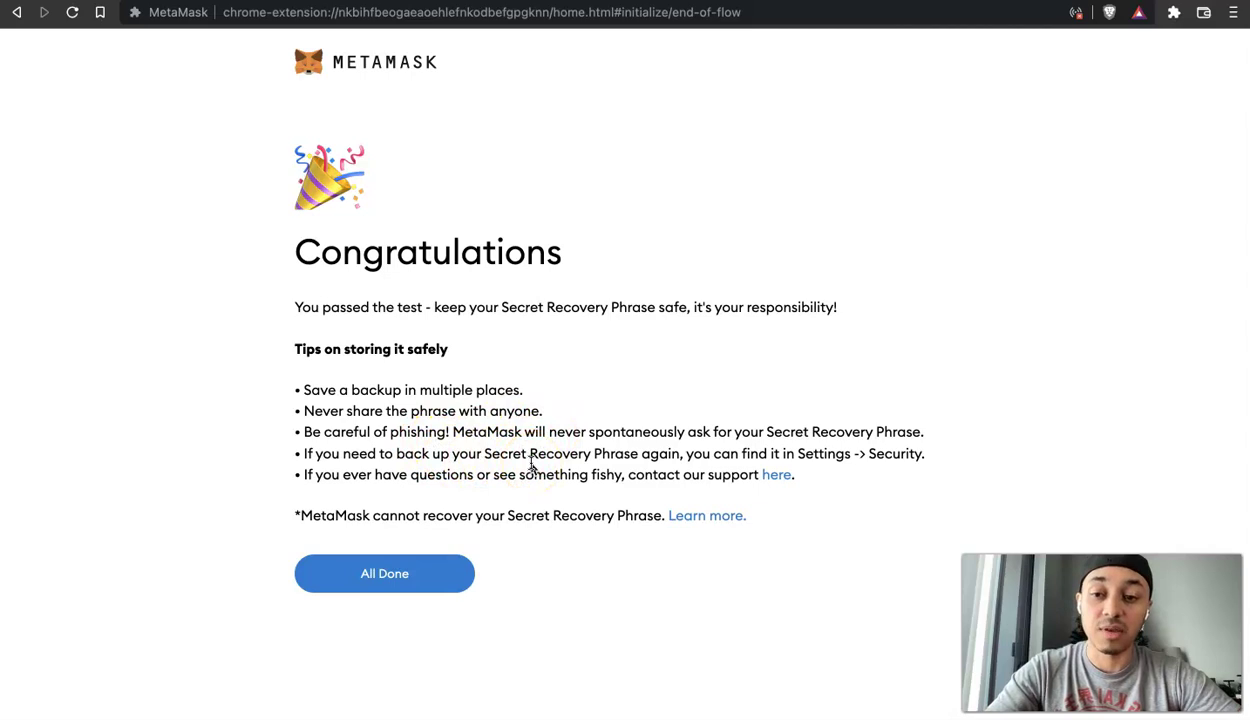
# Finish the wallet setup, dismiss the What's new notice, and copy the address of Account 1.
pyautogui.click(432, 577)
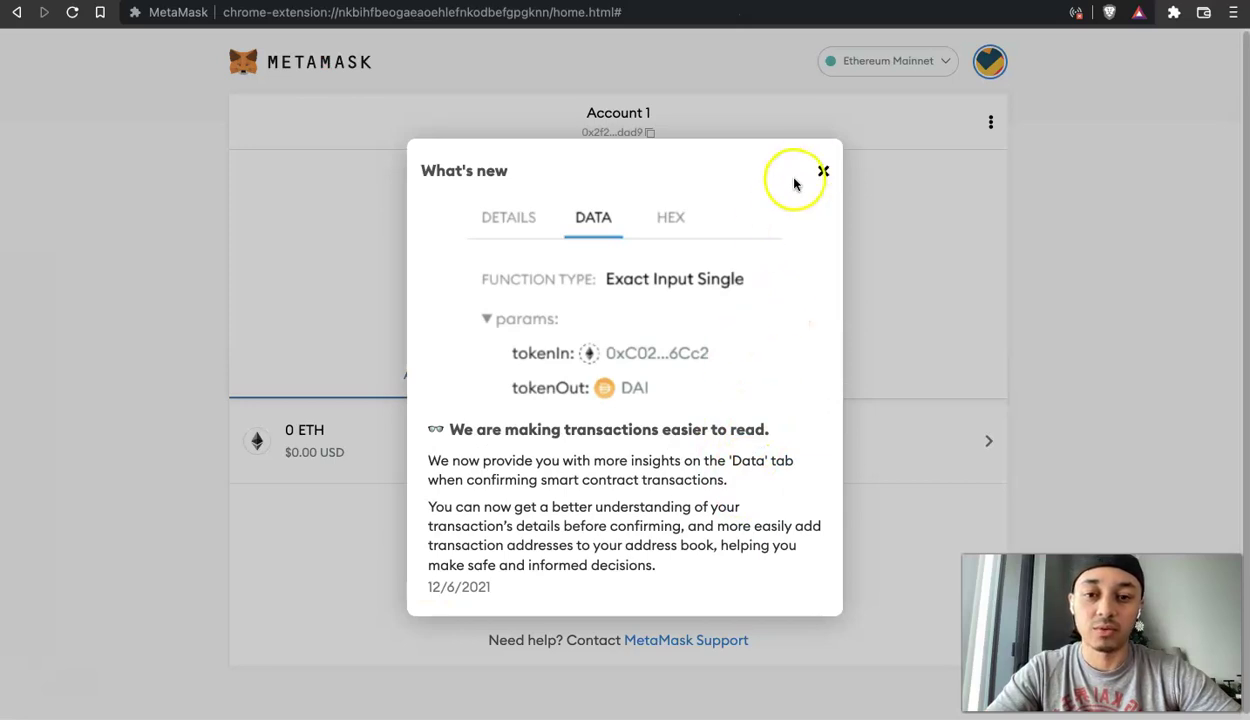
pyautogui.click(823, 172)
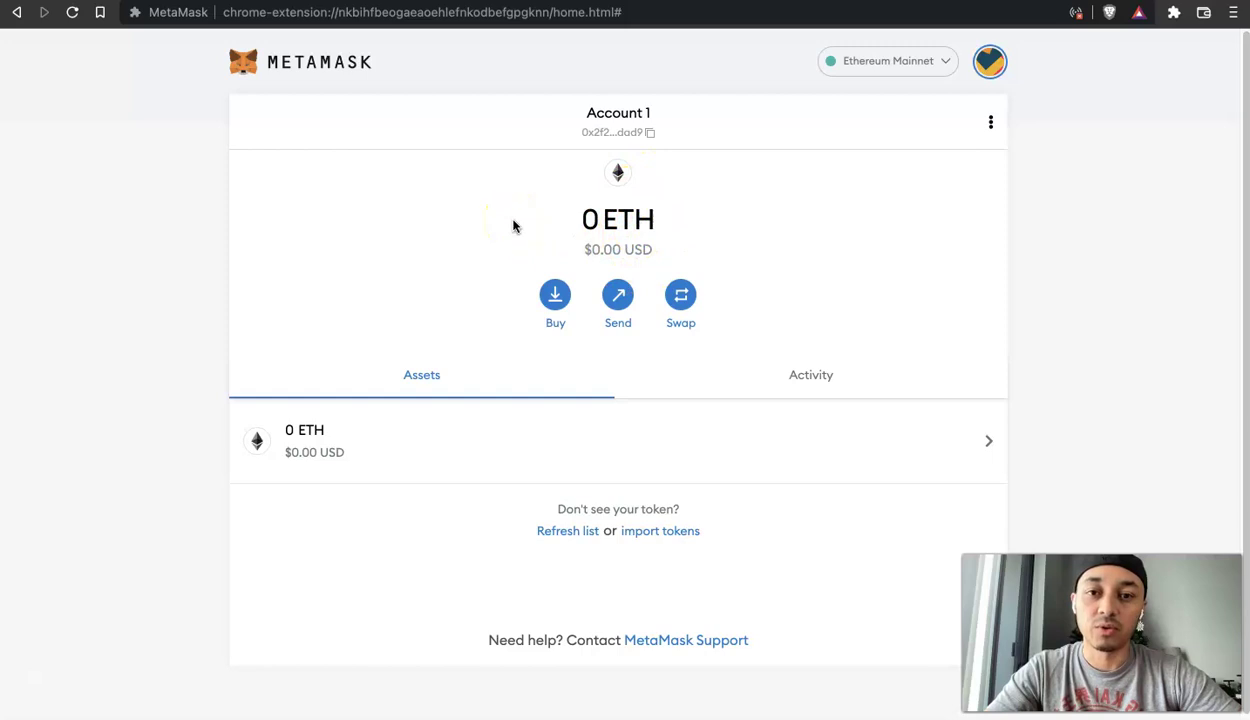
pyautogui.click(650, 132)
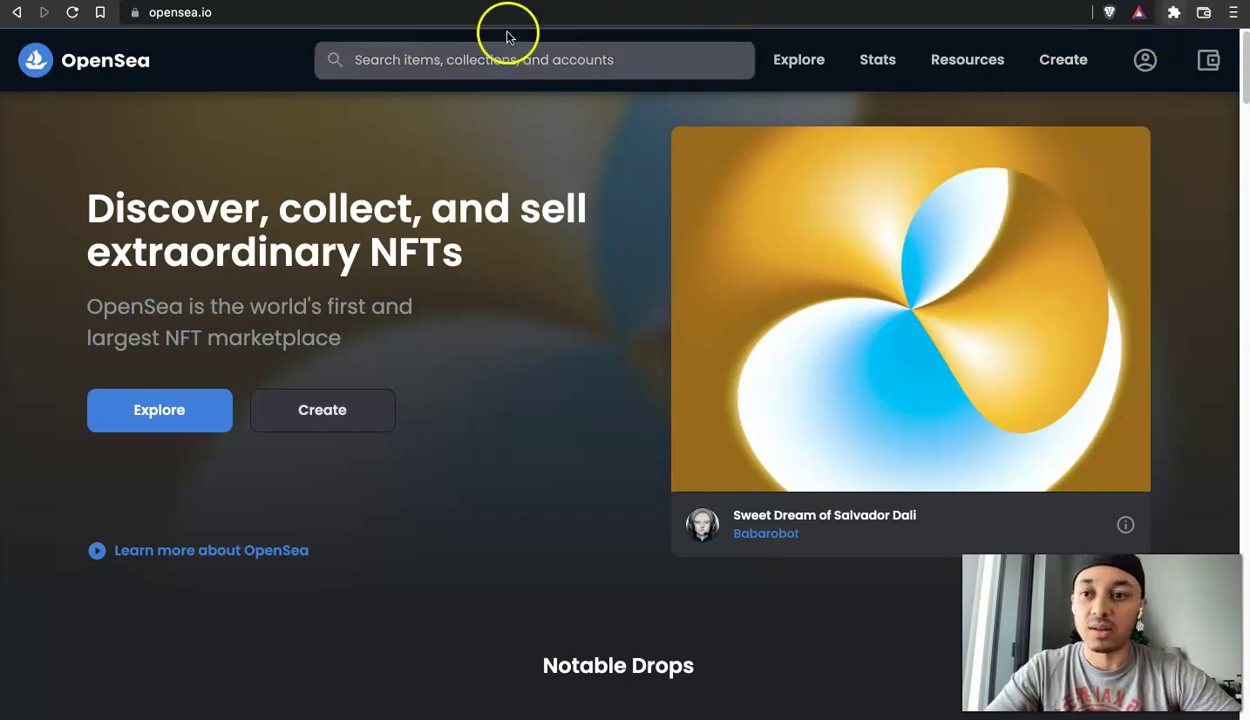
# On opensea.io, pin the MetaMask extension in the browser and check that its wallet popup opens.
pyautogui.click(233, 15)
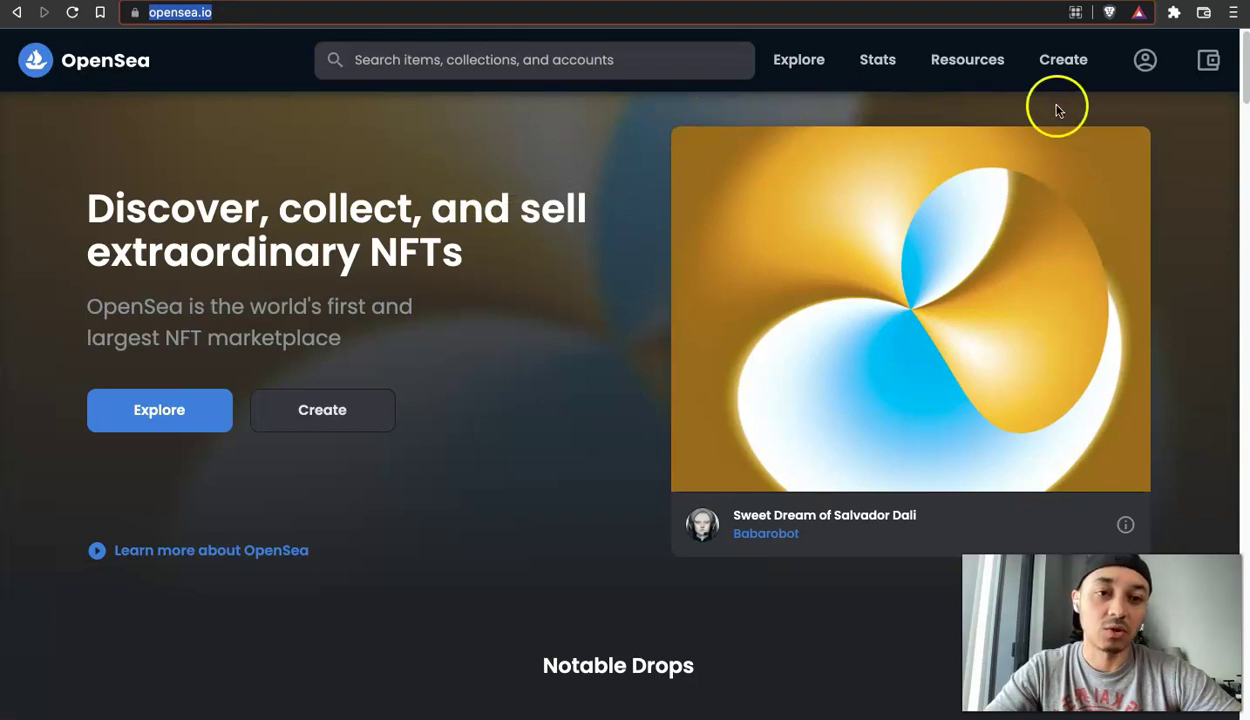
pyautogui.click(1175, 14)
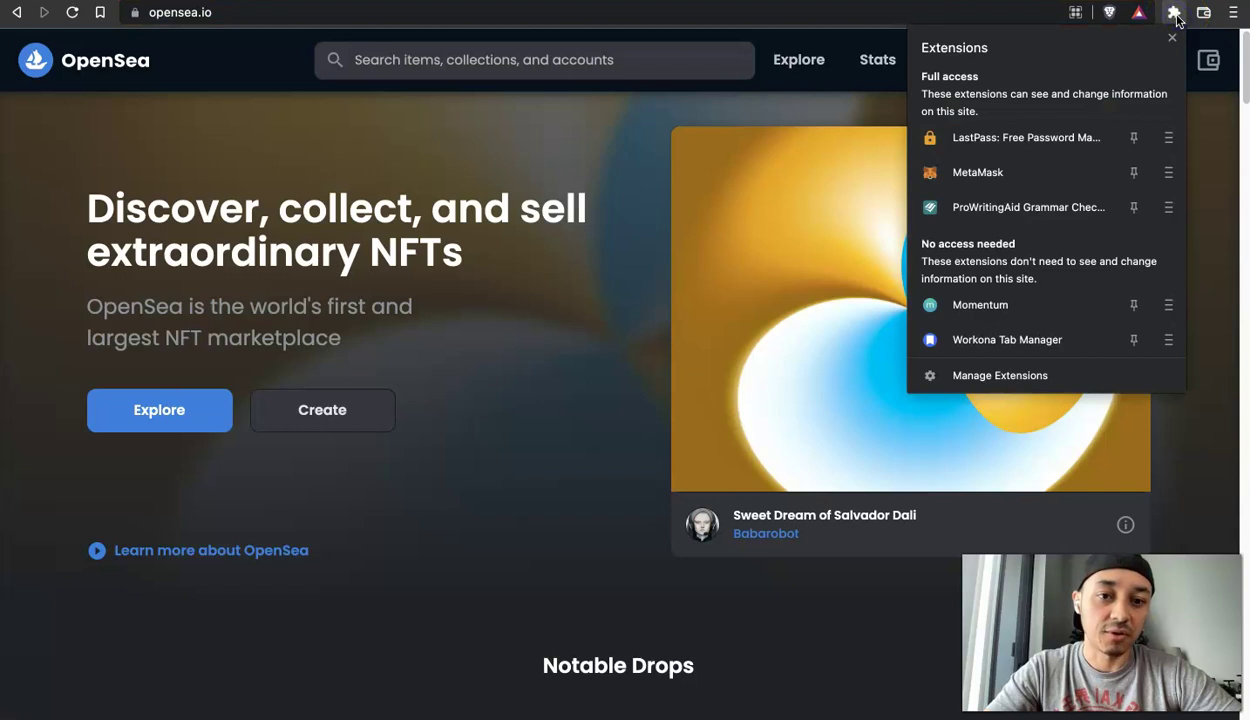
pyautogui.click(1137, 172)
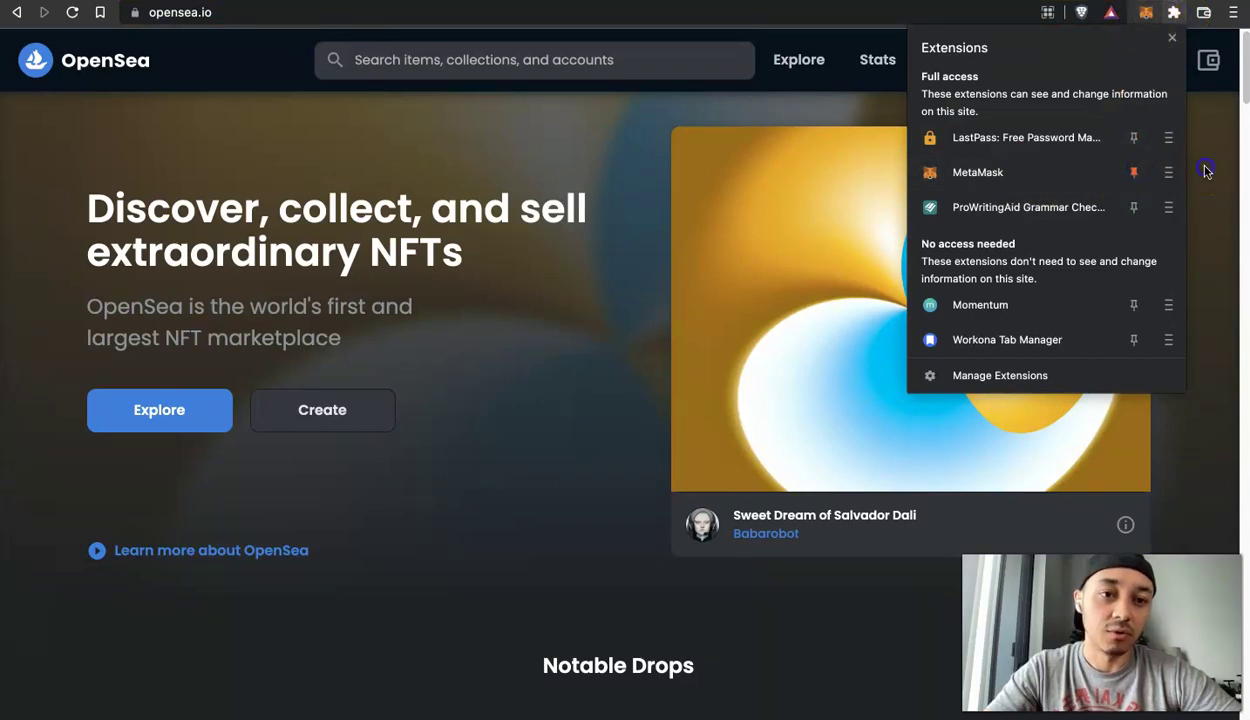
pyautogui.click(1146, 13)
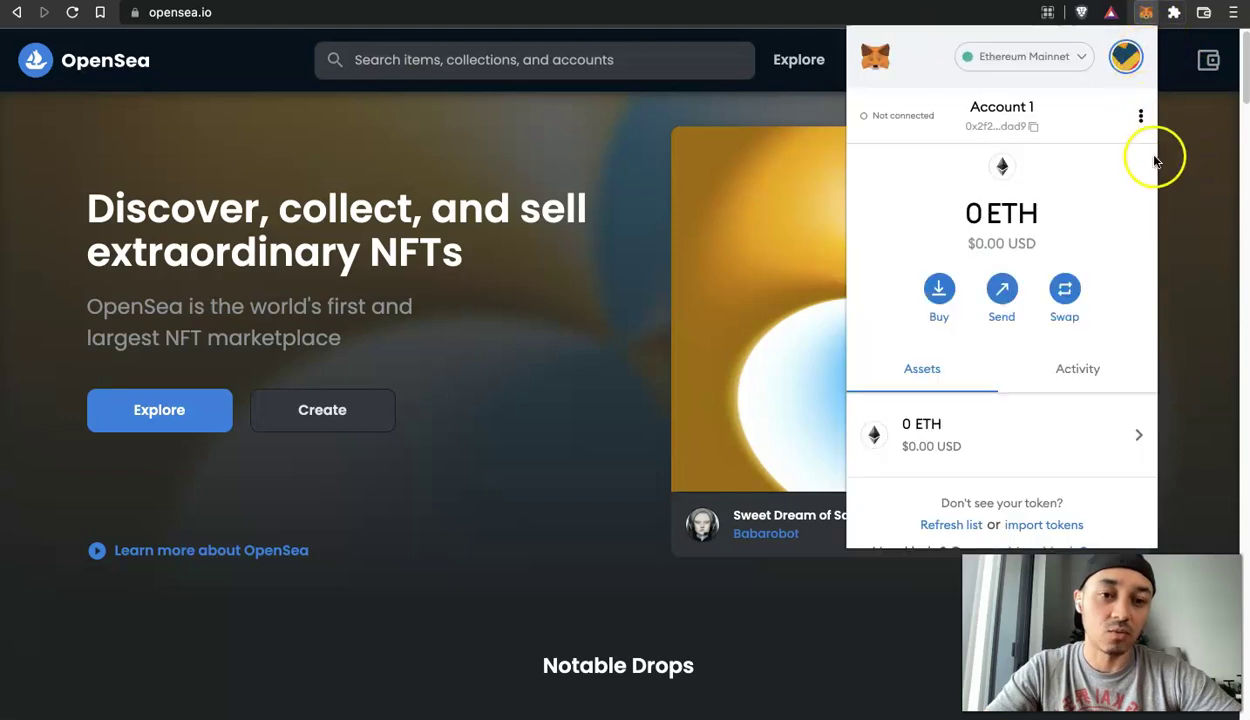
pyautogui.click(1204, 152)
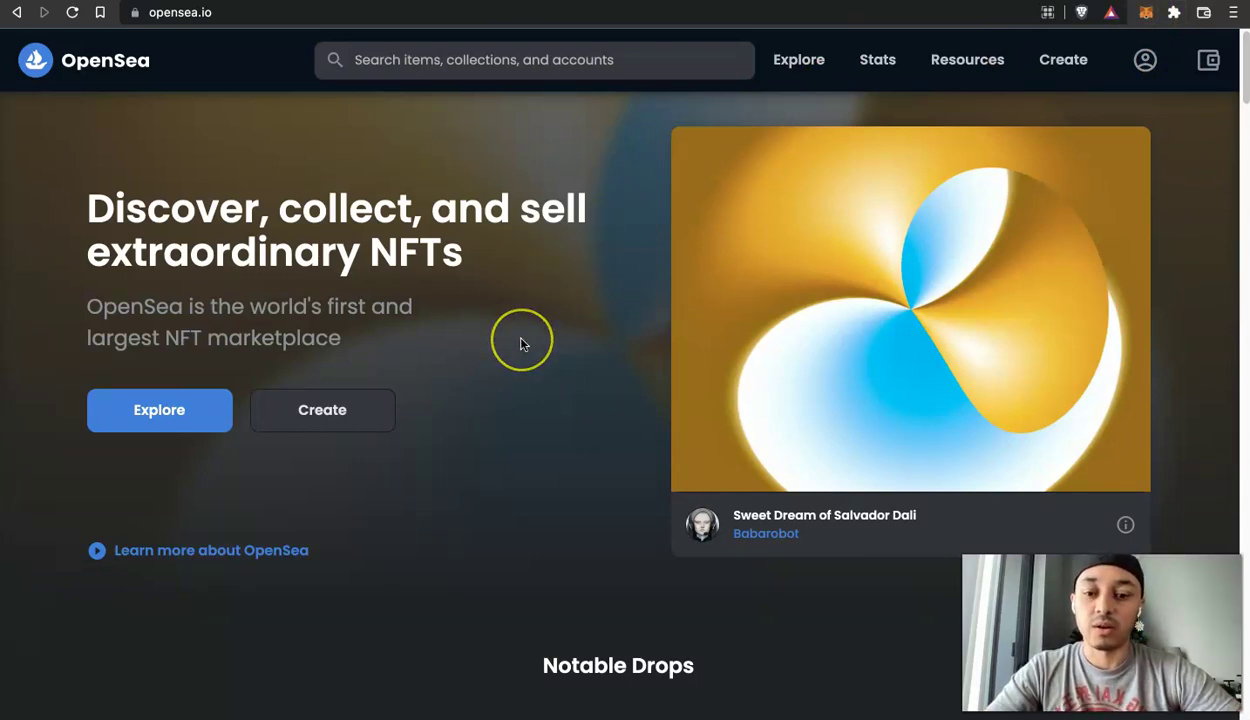
# Start creating an item on OpenSea and choose MetaMask as the wallet to connect.
pyautogui.click(1062, 62)
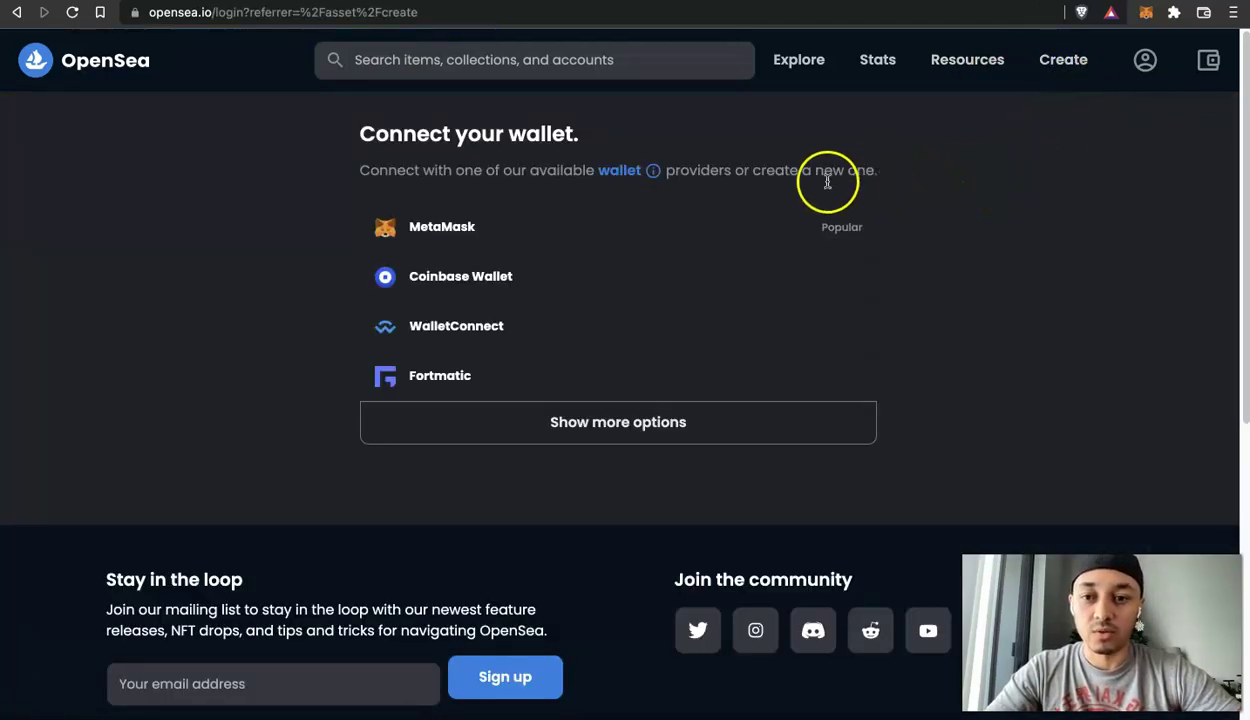
pyautogui.click(465, 237)
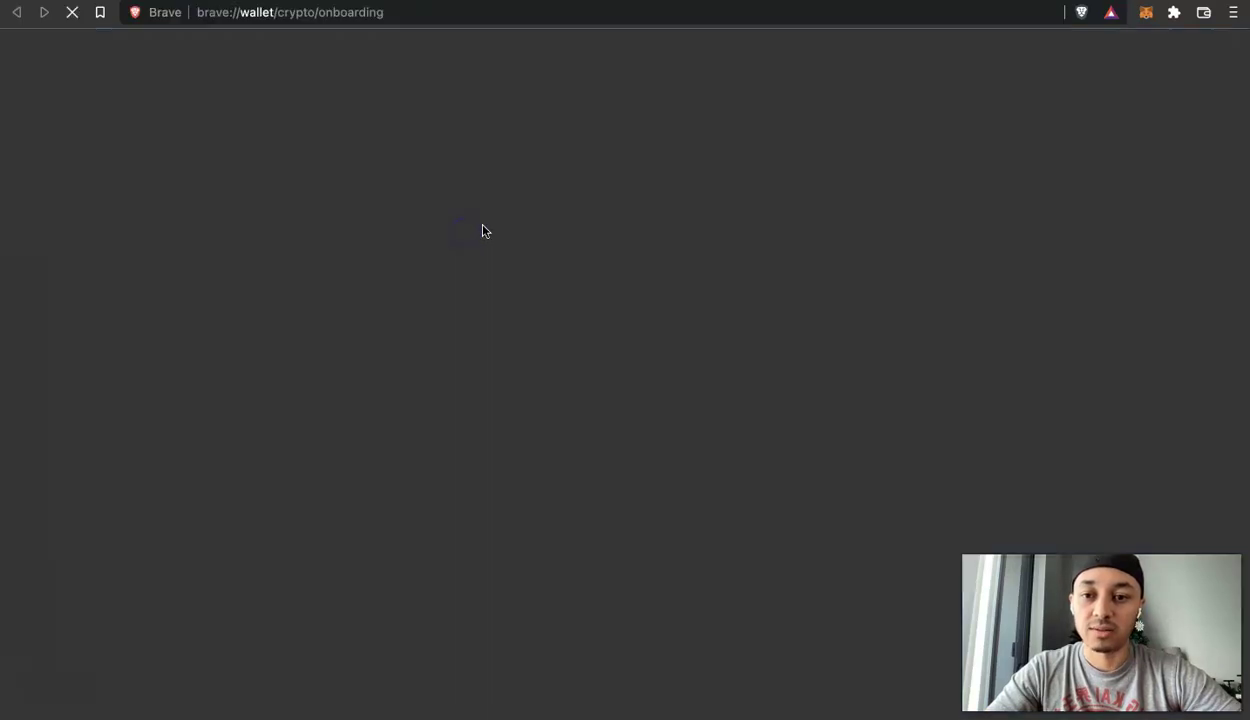
pyautogui.scroll(-1, 714, 448)
pyautogui.scroll(-2, 714, 446)
pyautogui.scroll(3, 697, 431)
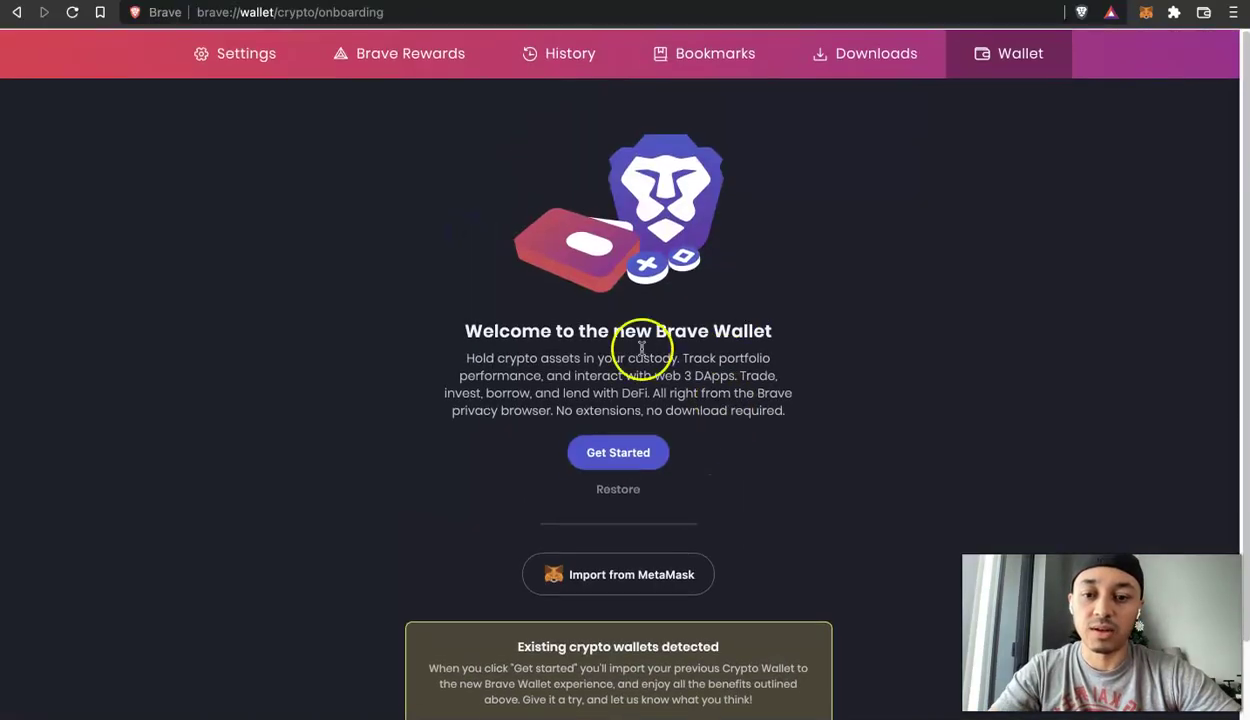
pyautogui.click(637, 455)
pyautogui.click(705, 453)
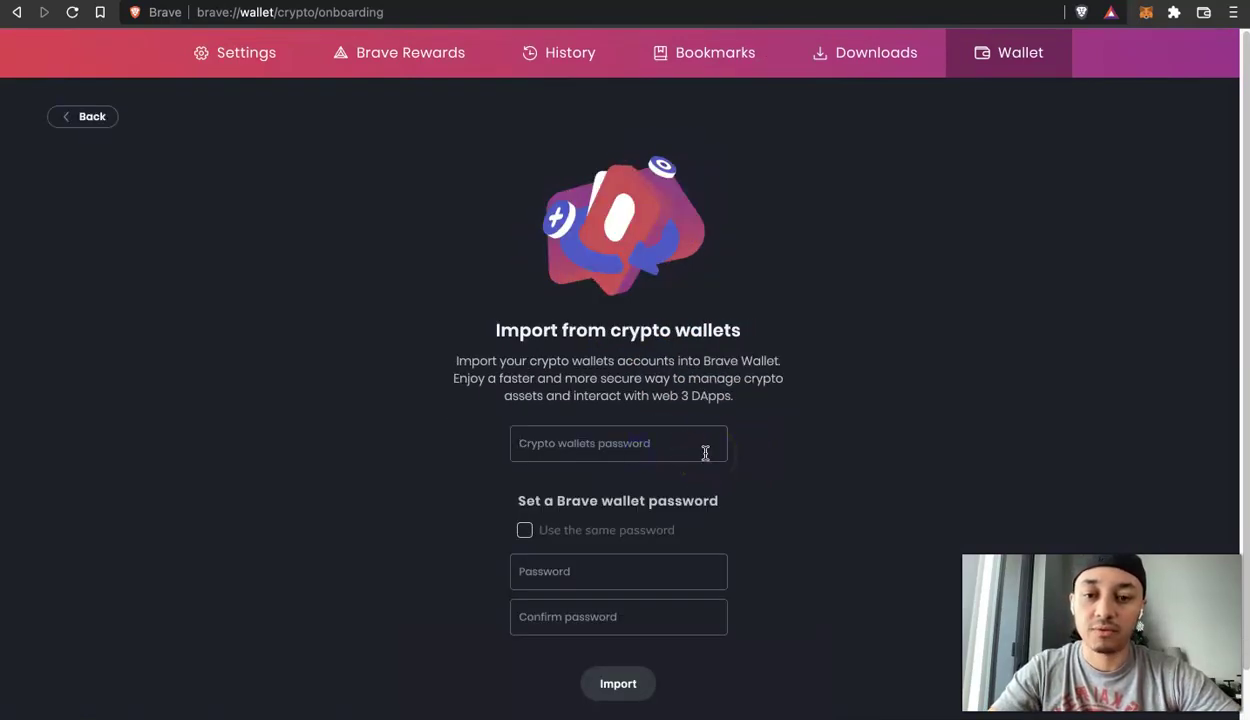
pyautogui.click(76, 119)
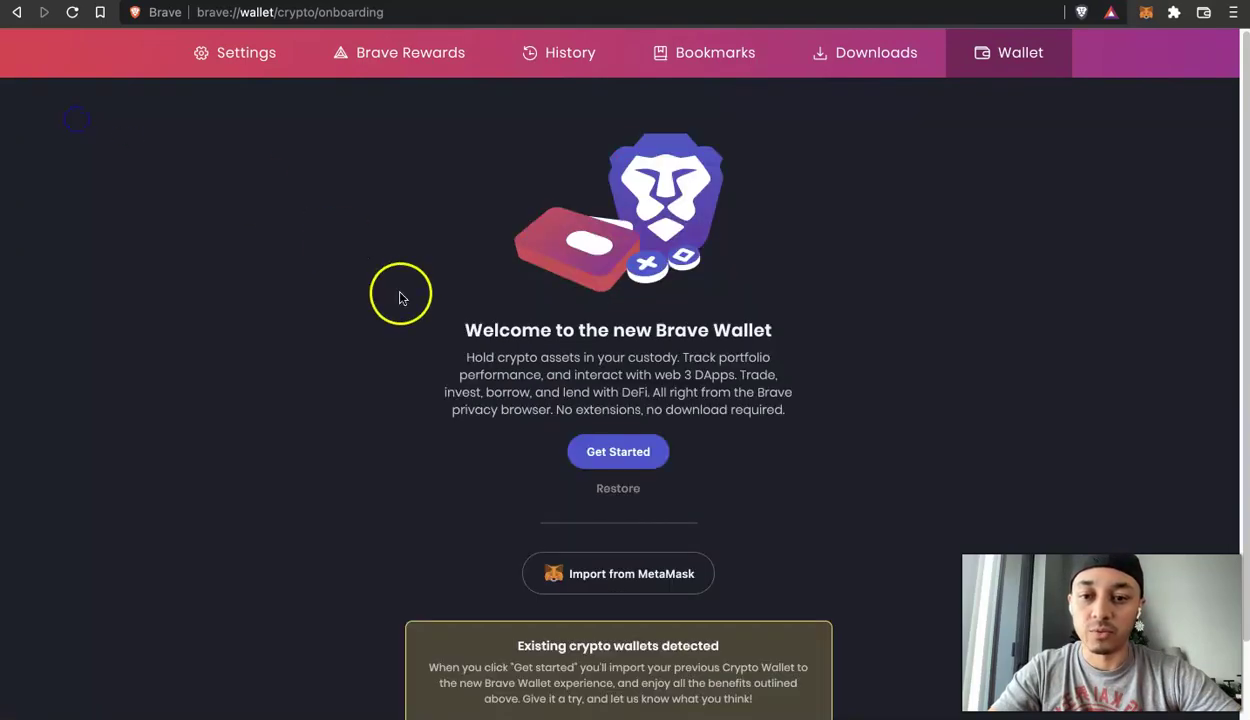
# Choose to import from MetaMask, enter the MetaMask password, and opt to use the same password for Brave Wallet.
pyautogui.click(601, 572)
pyautogui.click(630, 436)
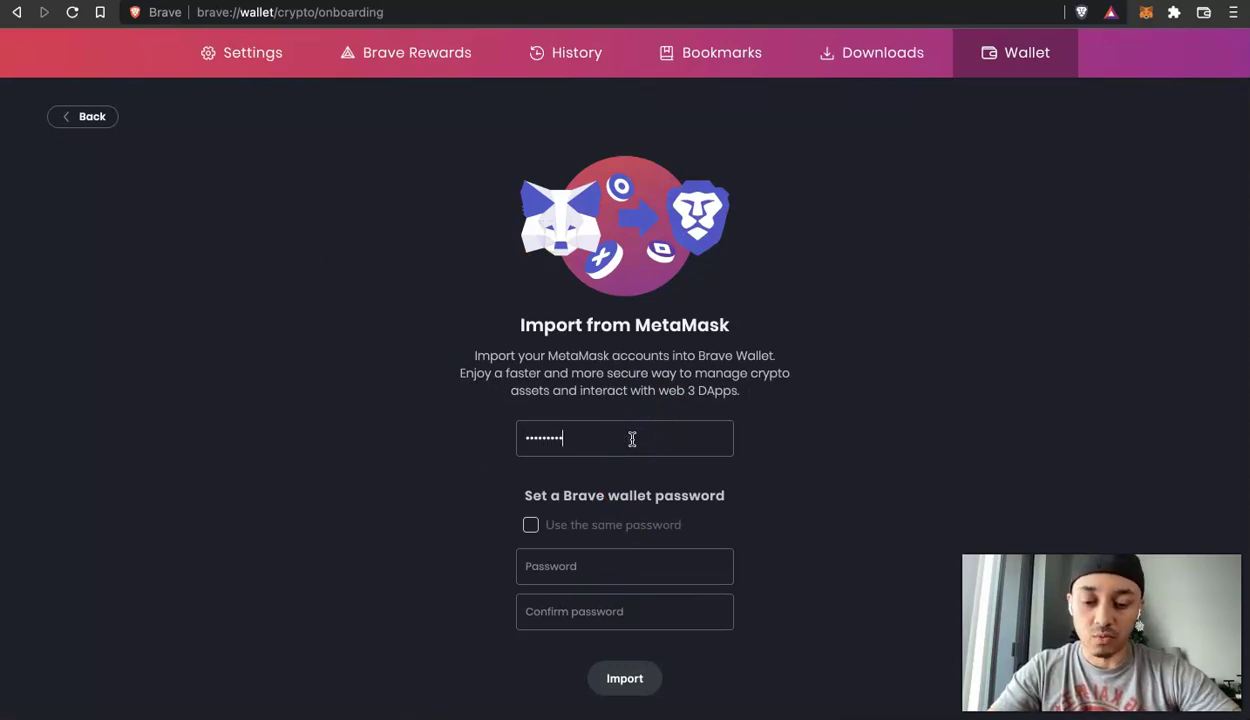
pyautogui.click(590, 490)
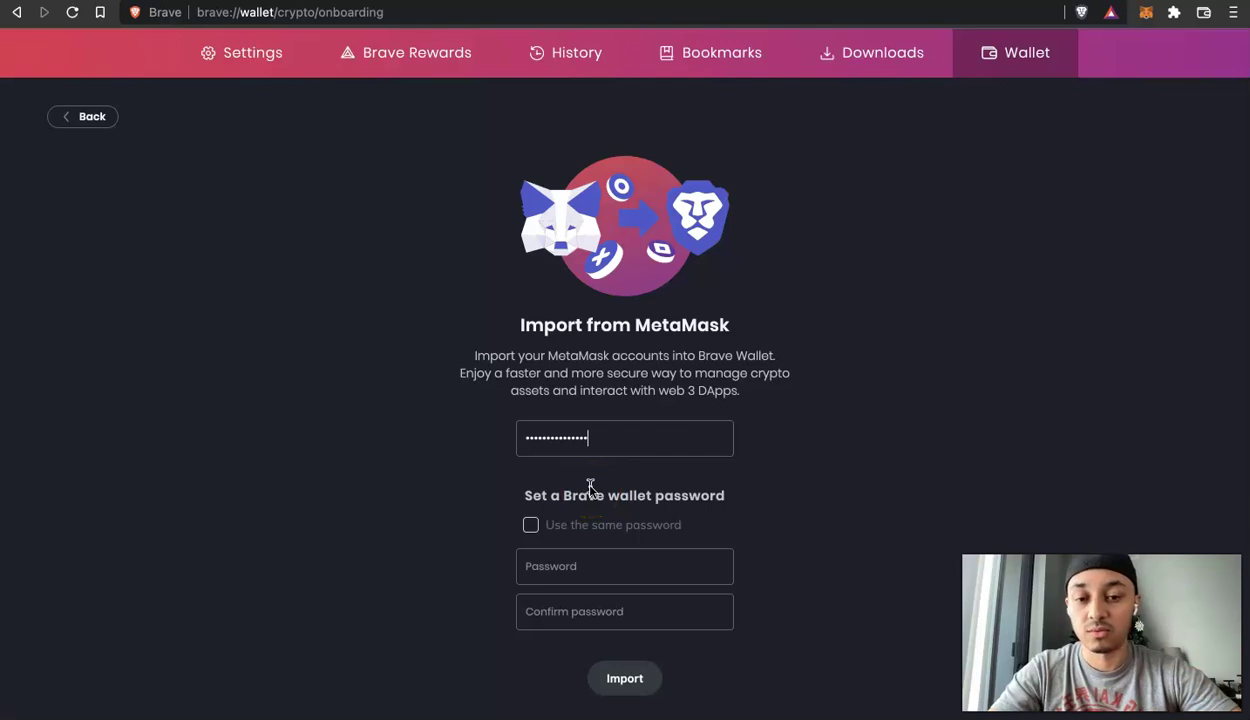
pyautogui.click(584, 461)
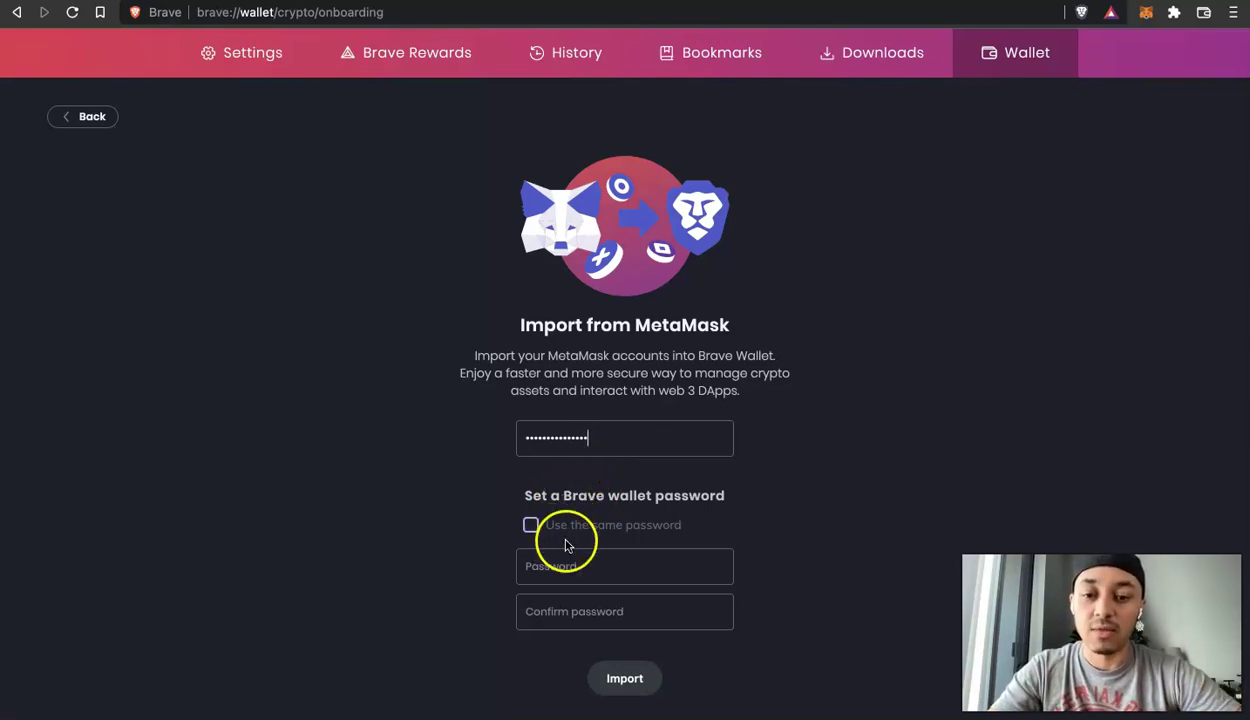
pyautogui.click(531, 526)
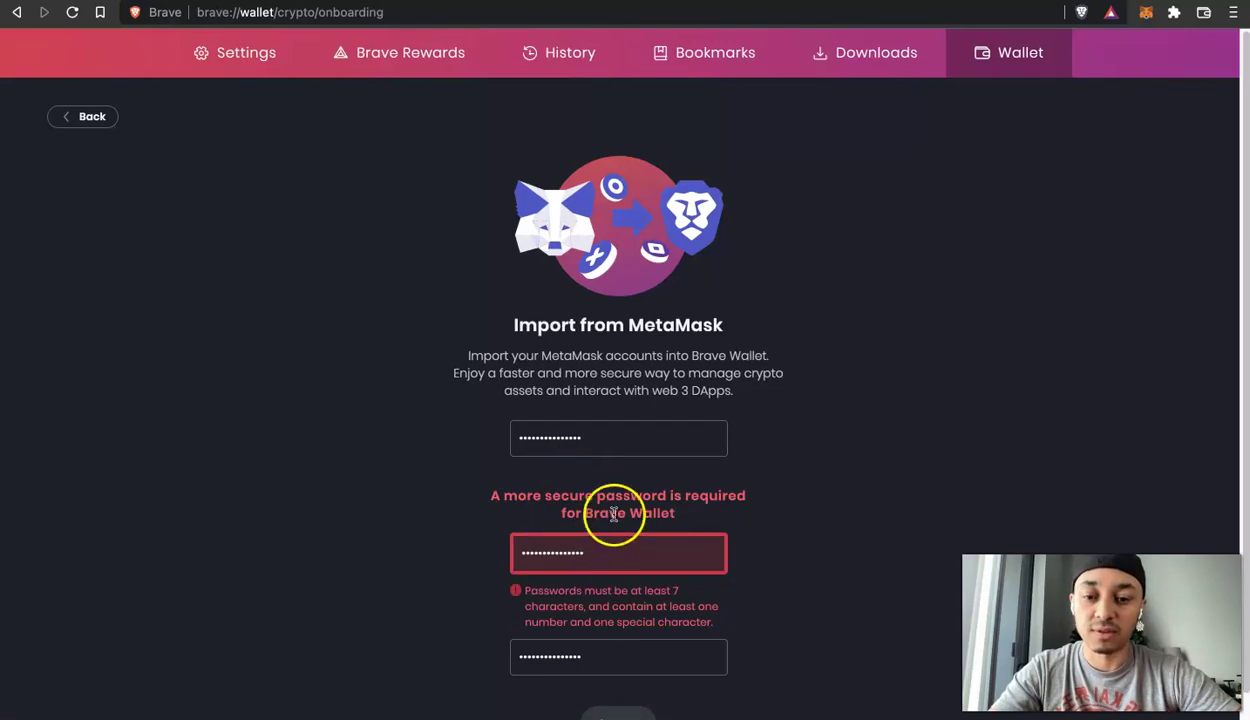
# Replace the Brave Wallet password with a more secure one, confirm it, and import the MetaMask wallet.
pyautogui.doubleClick(595, 550)
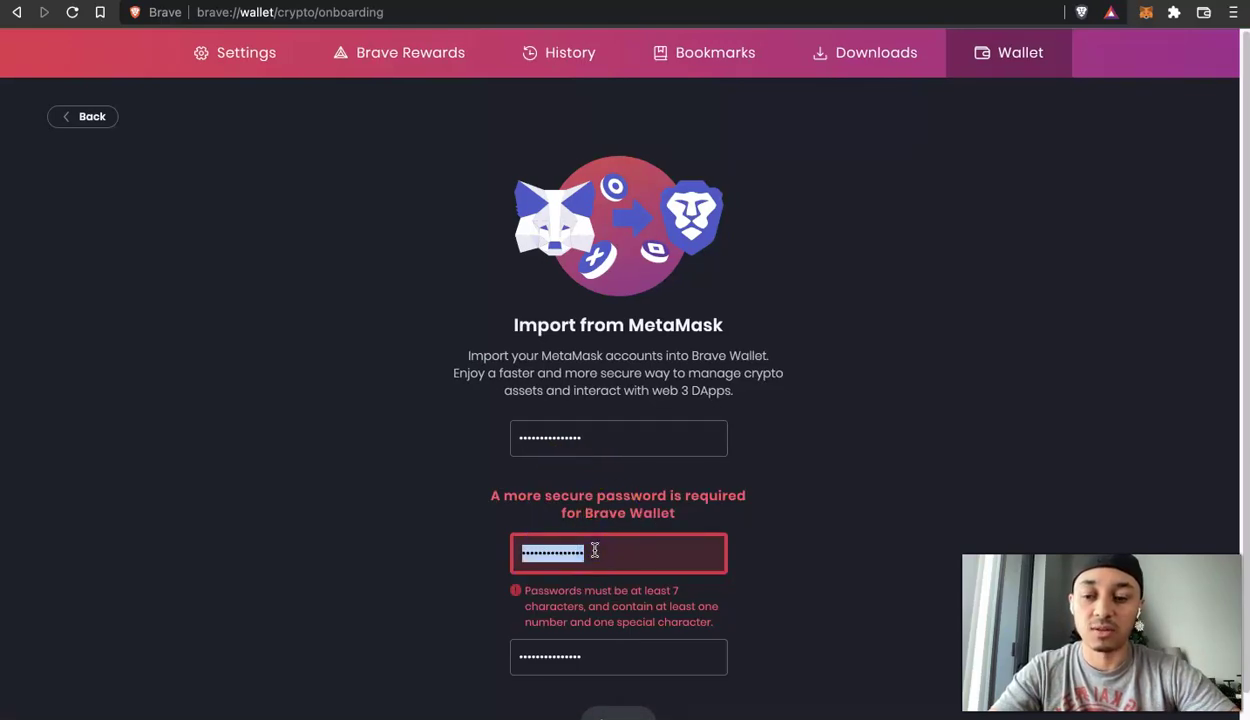
pyautogui.write('•••')
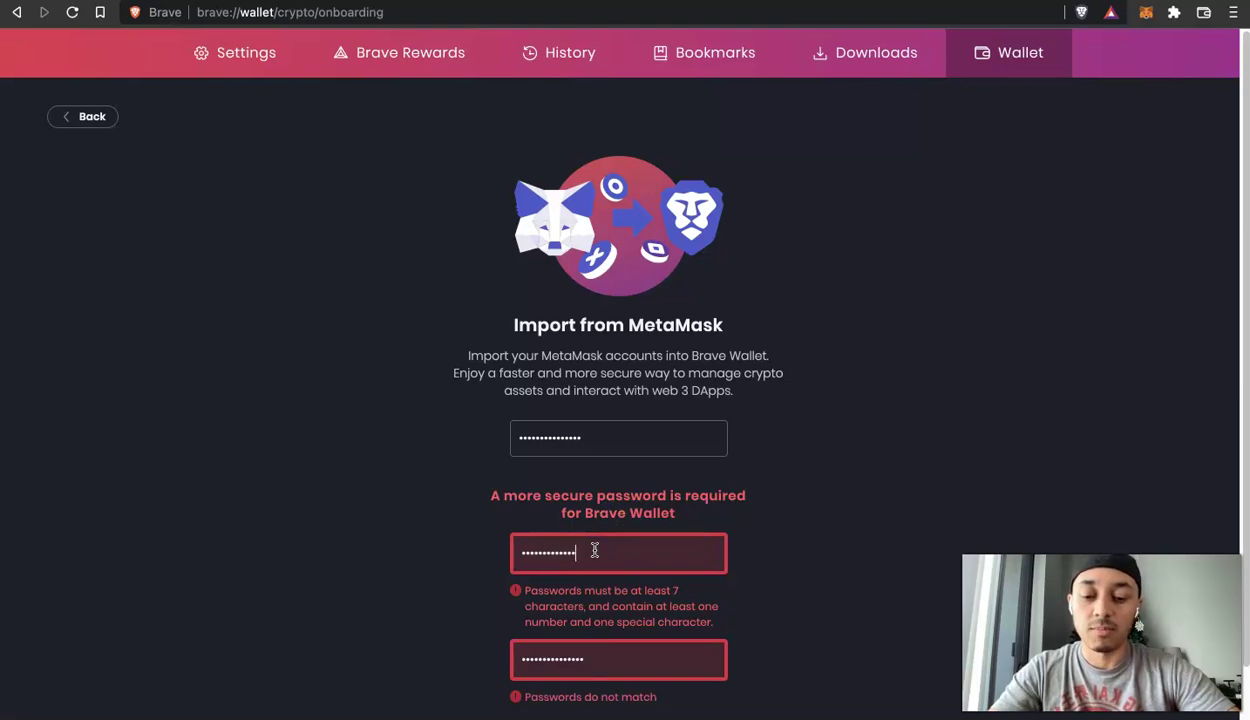
pyautogui.write('•••')
pyautogui.press('Tab')
pyautogui.write('••')
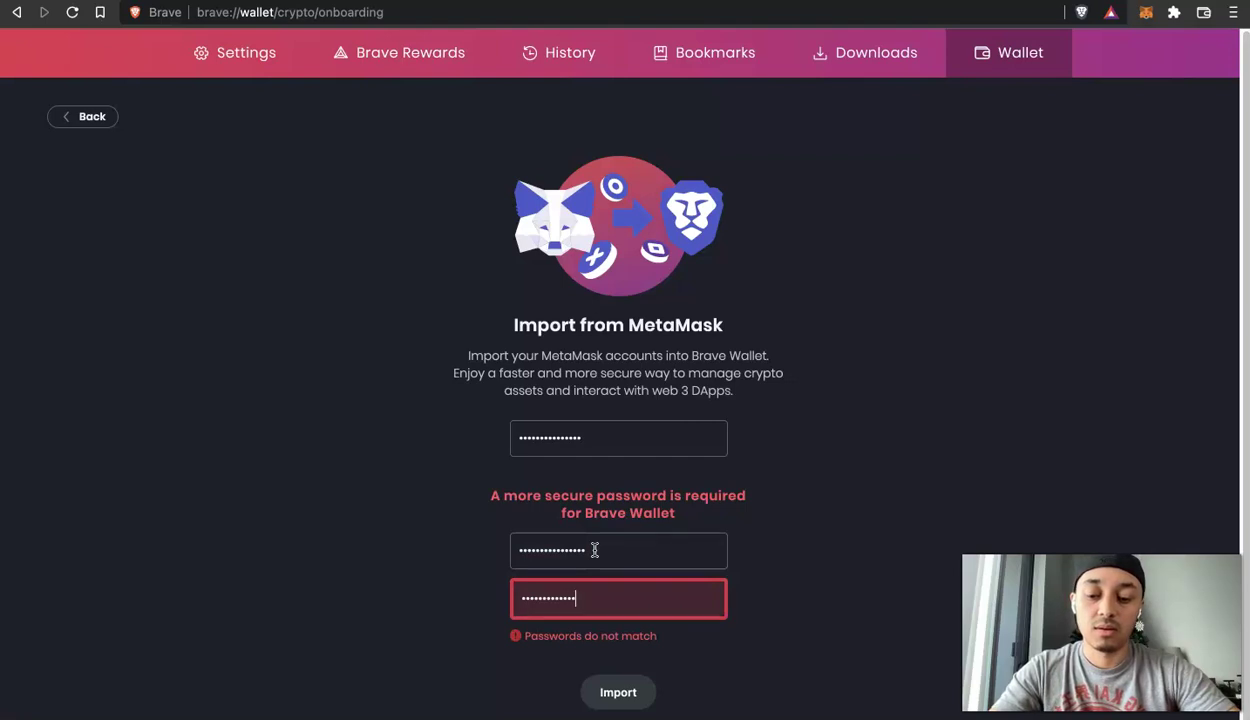
pyautogui.write('•')
pyautogui.click(620, 661)
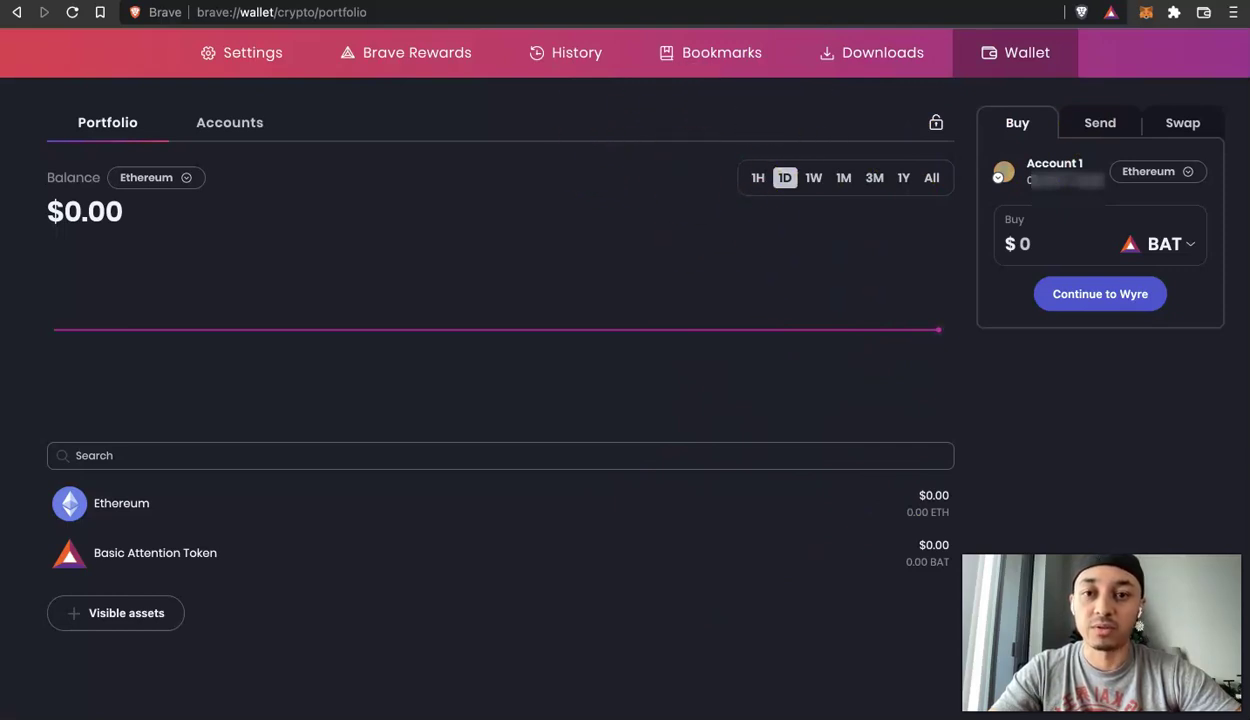
# Back on OpenSea, connect Account 1 through the MetaMask option with Brave Wallet and sign the login request.
pyautogui.click(620, 1)
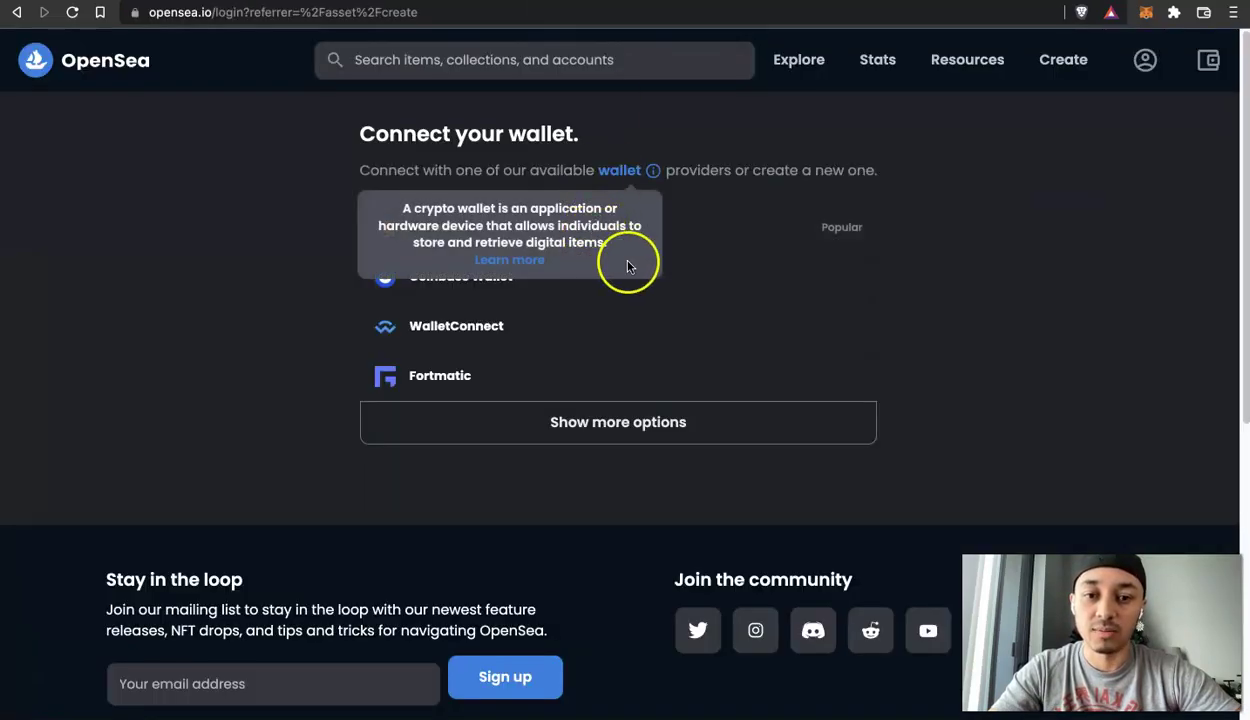
pyautogui.click(700, 240)
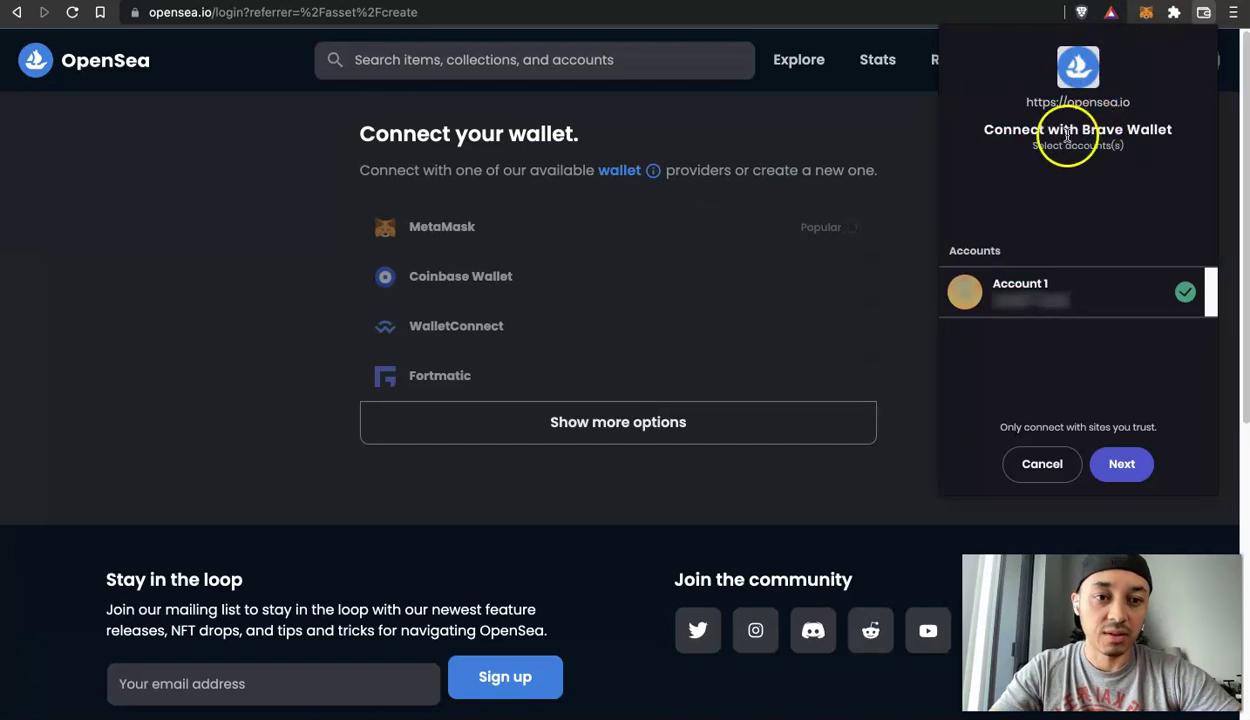
pyautogui.click(1113, 464)
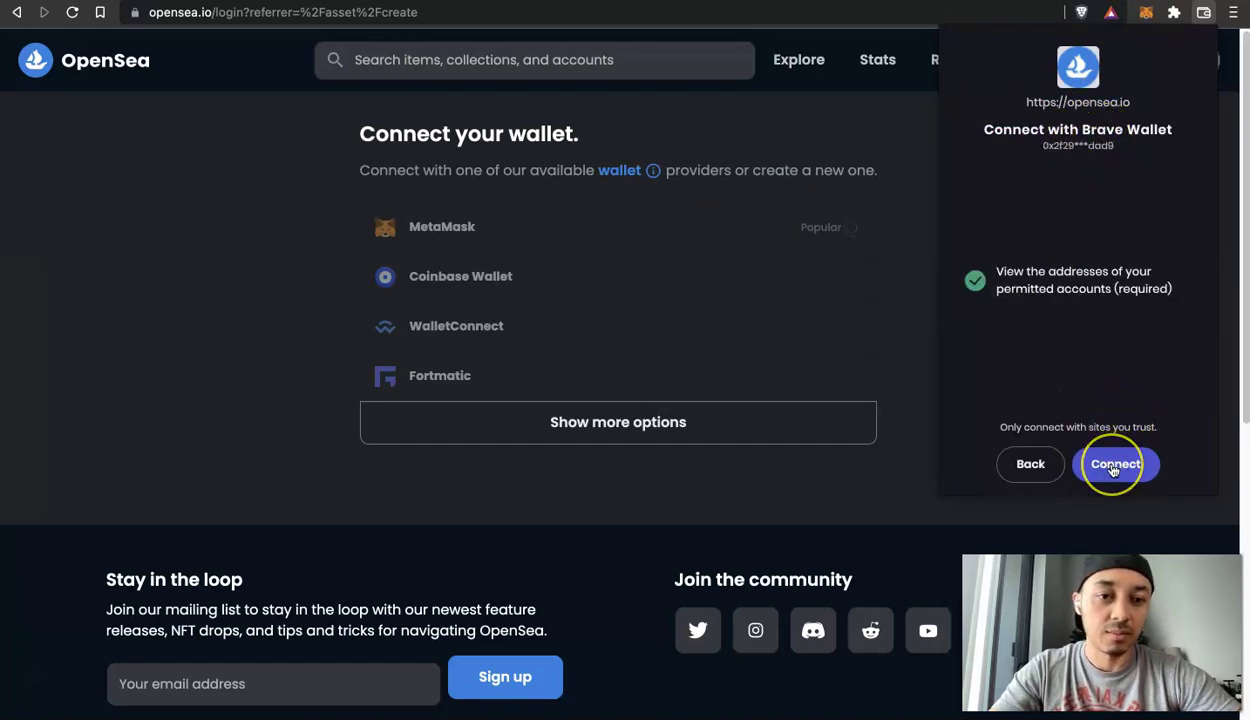
pyautogui.click(1113, 466)
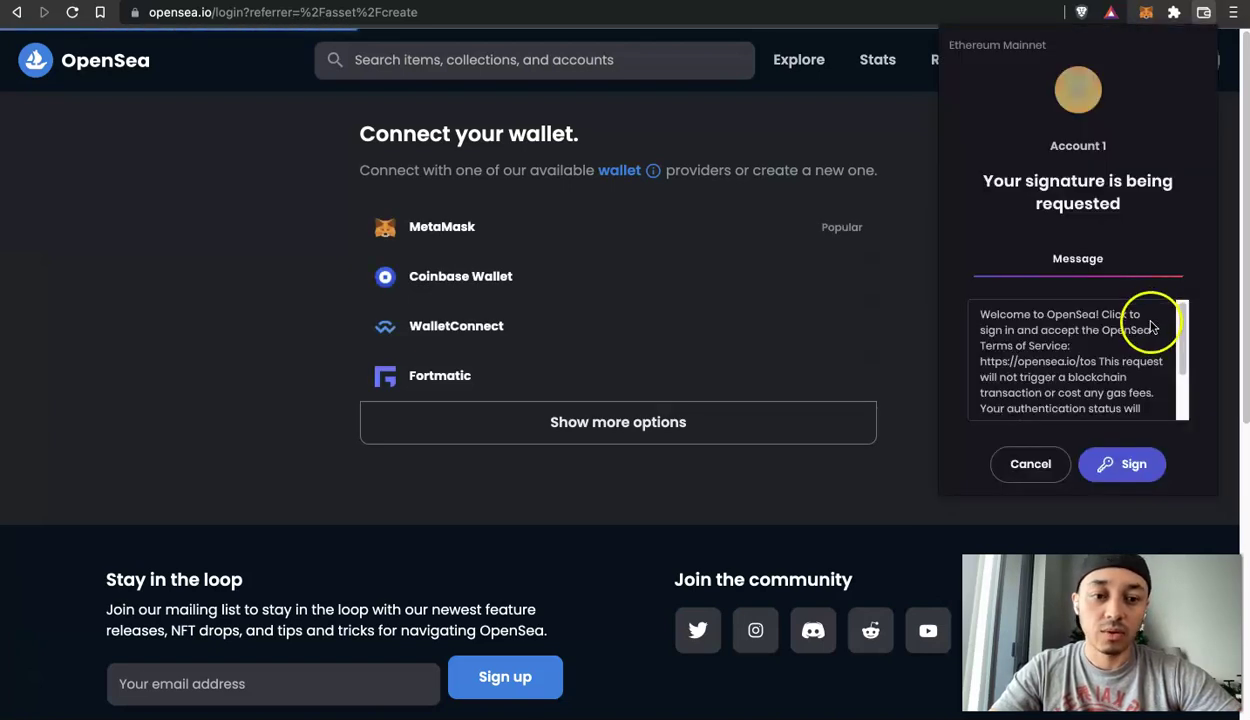
pyautogui.click(1129, 468)
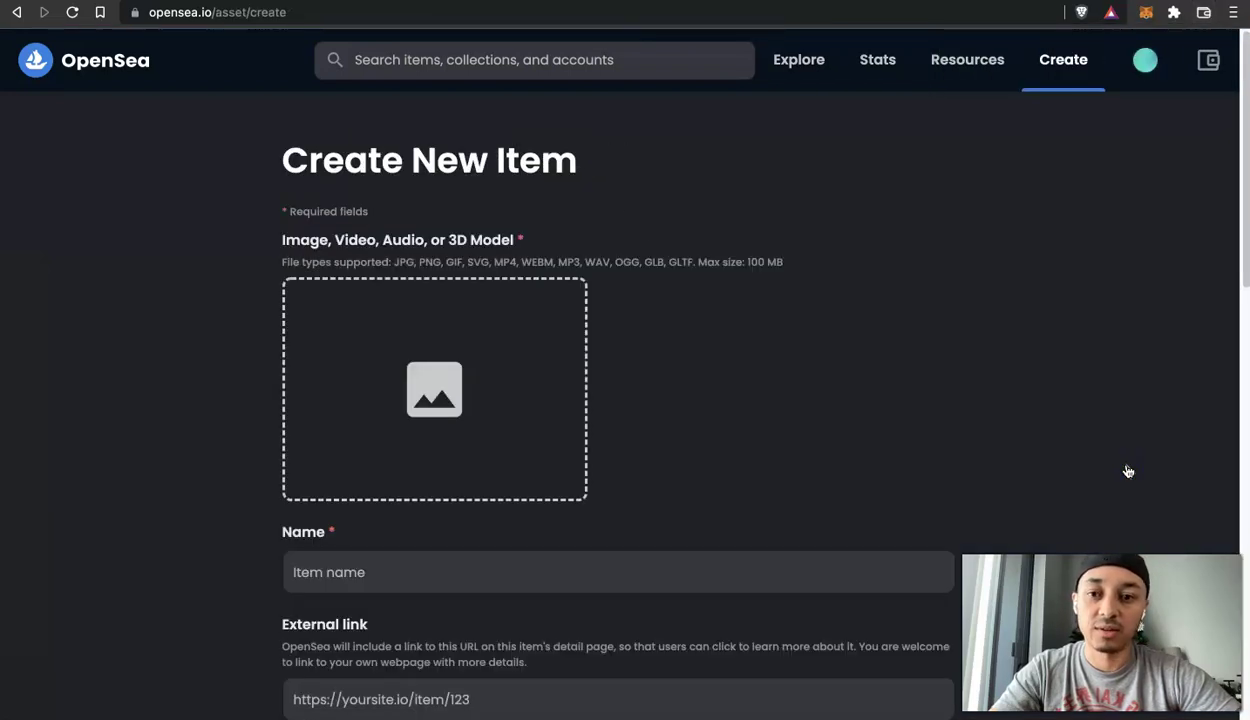
# Upload the black starry-sky image with the white rocket trail as the new item's media file.
pyautogui.scroll(-5, 920, 342)
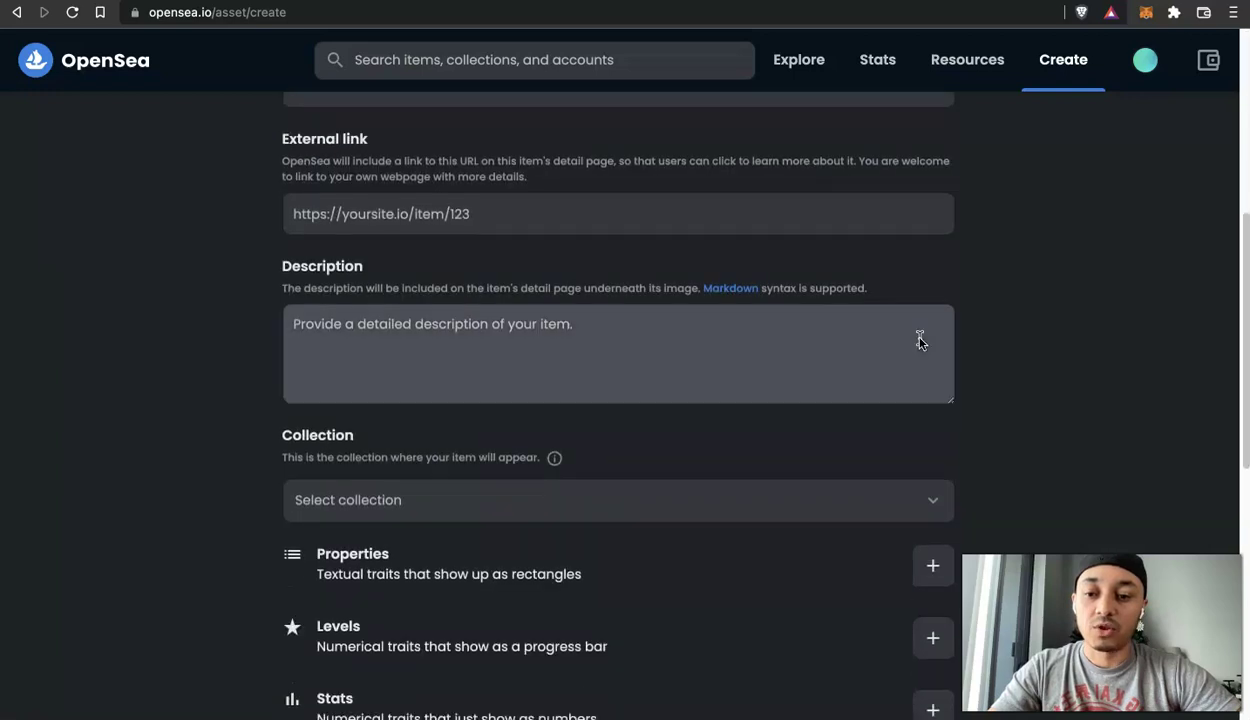
pyautogui.scroll(5, 920, 342)
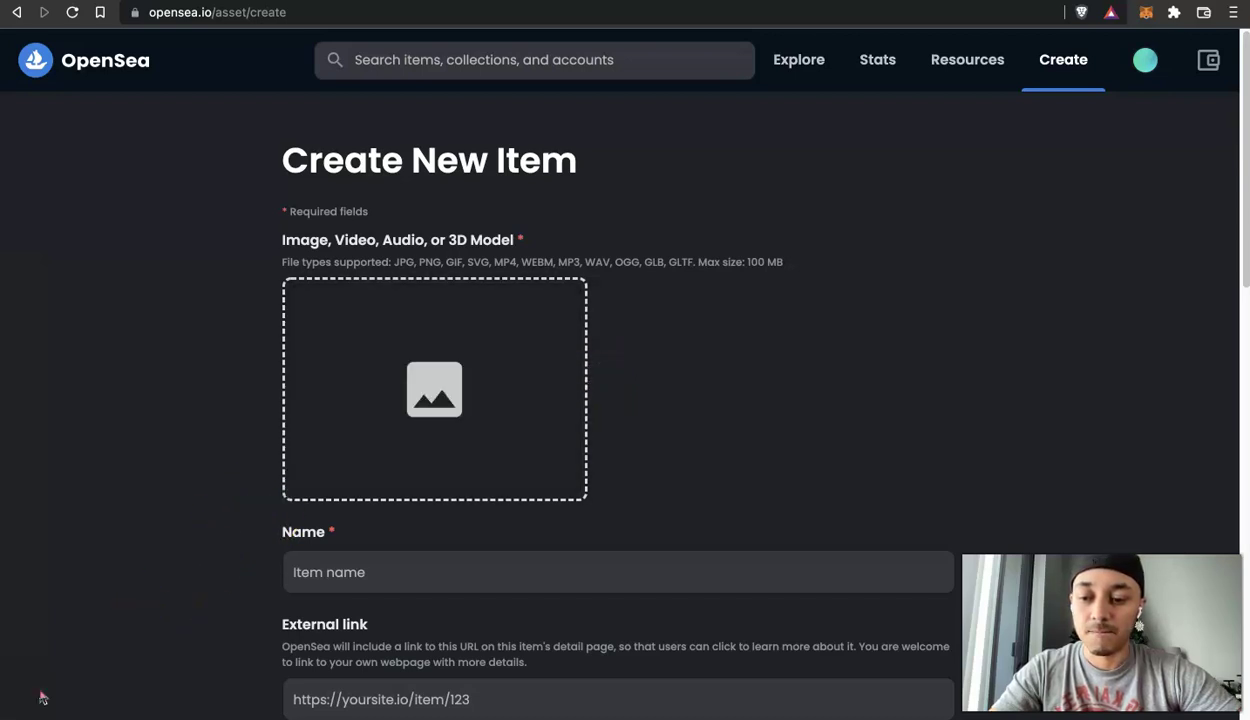
pyautogui.click(650, 405)
pyautogui.click(656, 316)
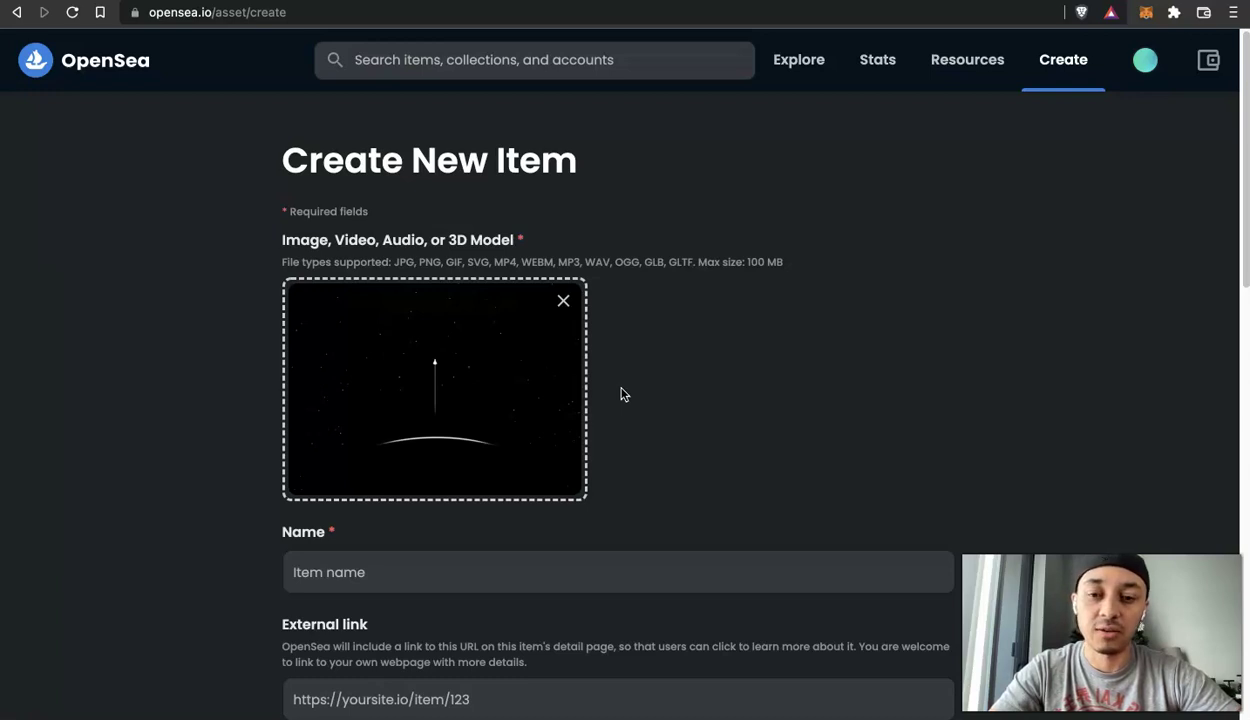
pyautogui.click(628, 350)
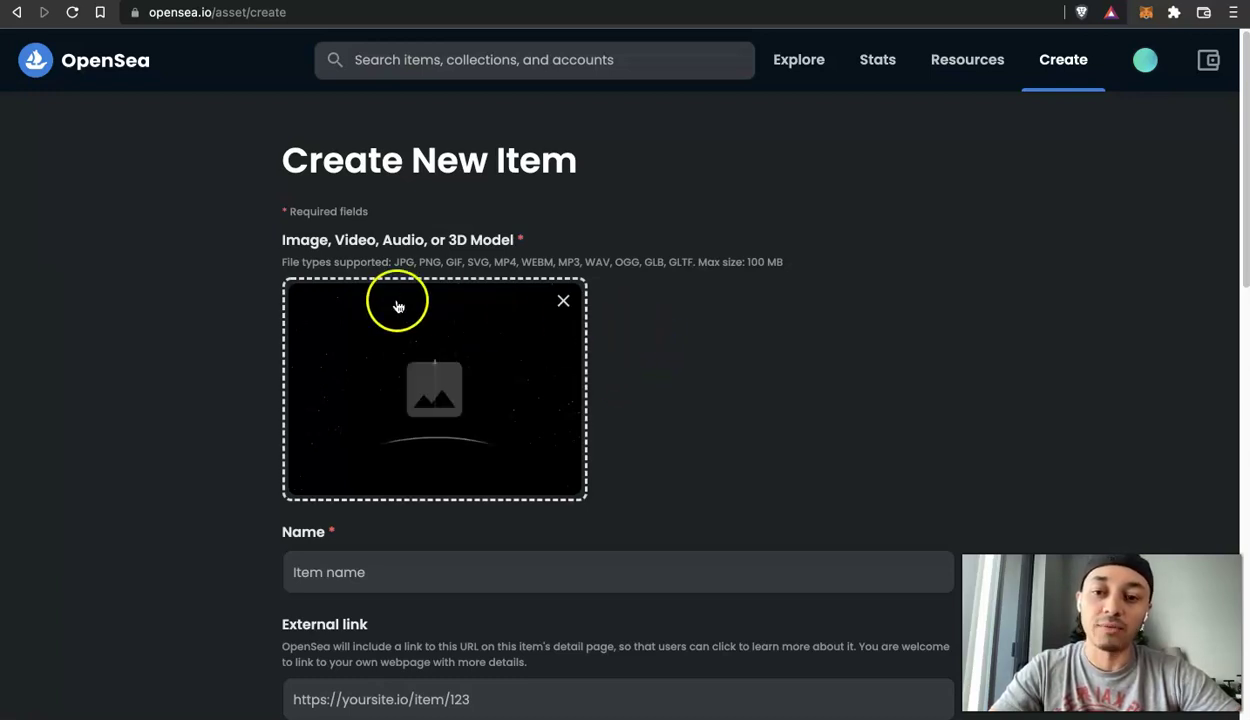
pyautogui.click(600, 363)
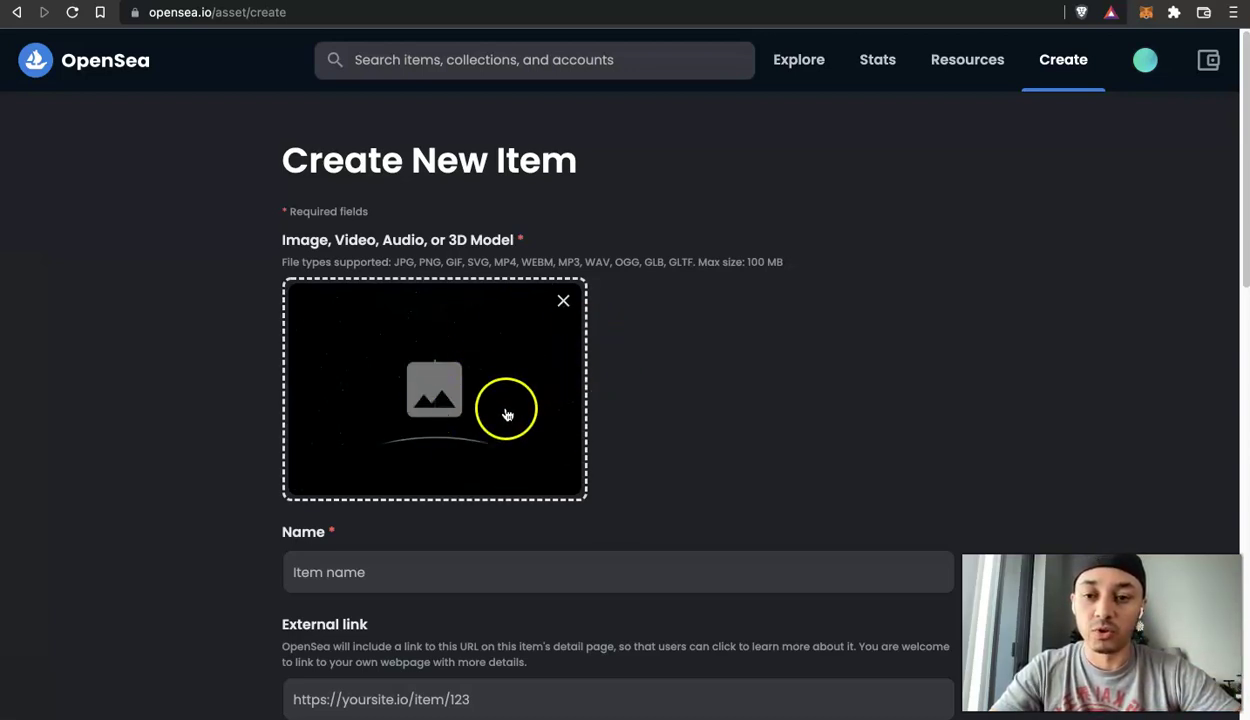
# Name the item "My artwork" and enter "My nft description" as its description.
pyautogui.scroll(-5, 614, 399)
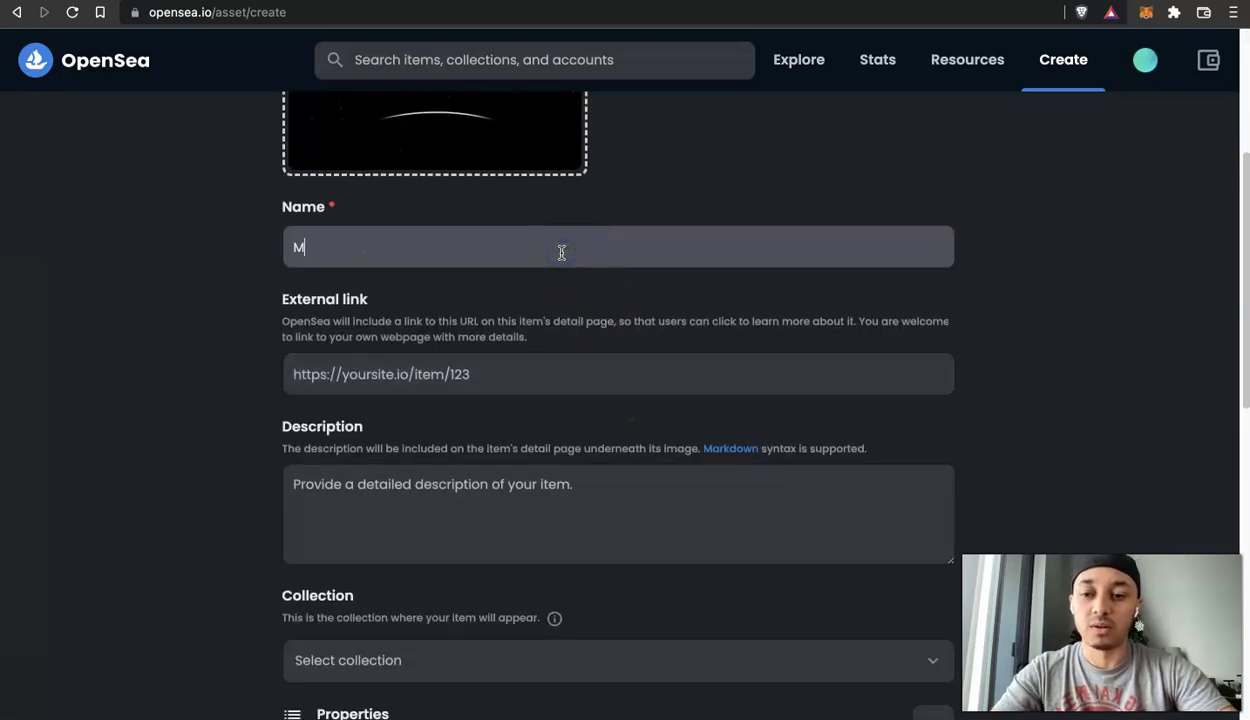
pyautogui.write('rk')
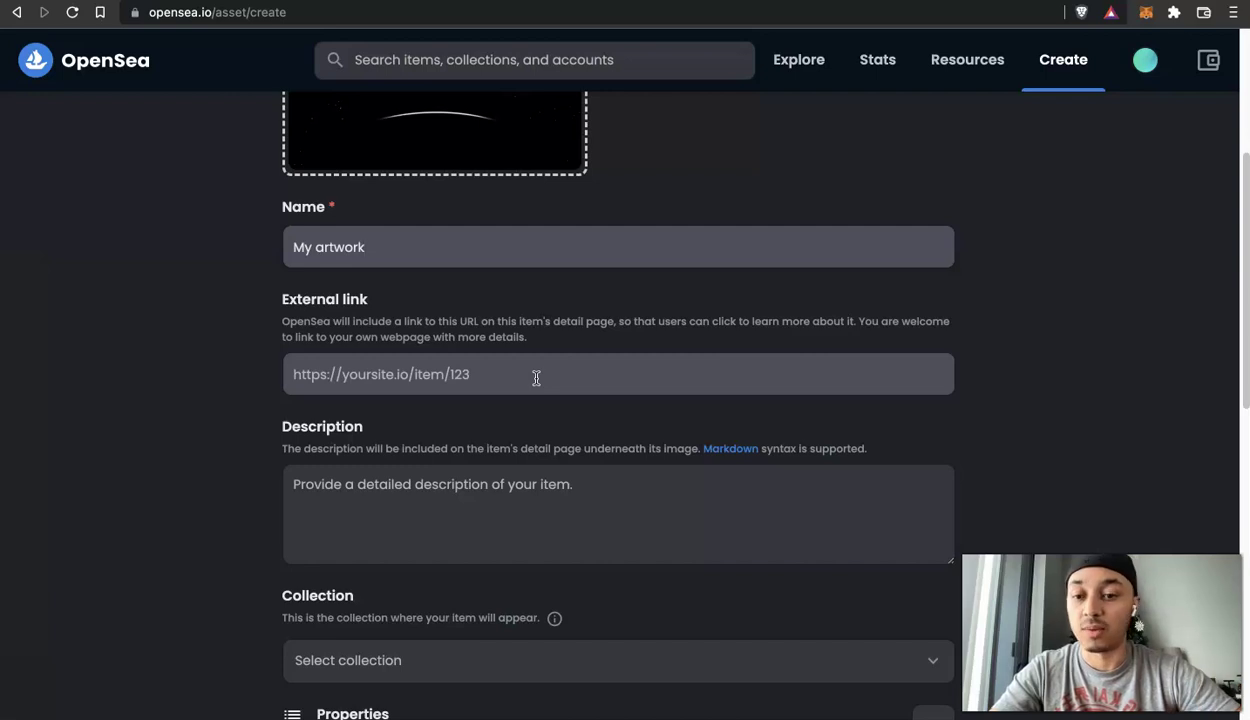
pyautogui.scroll(-1, 536, 378)
pyautogui.click(519, 451)
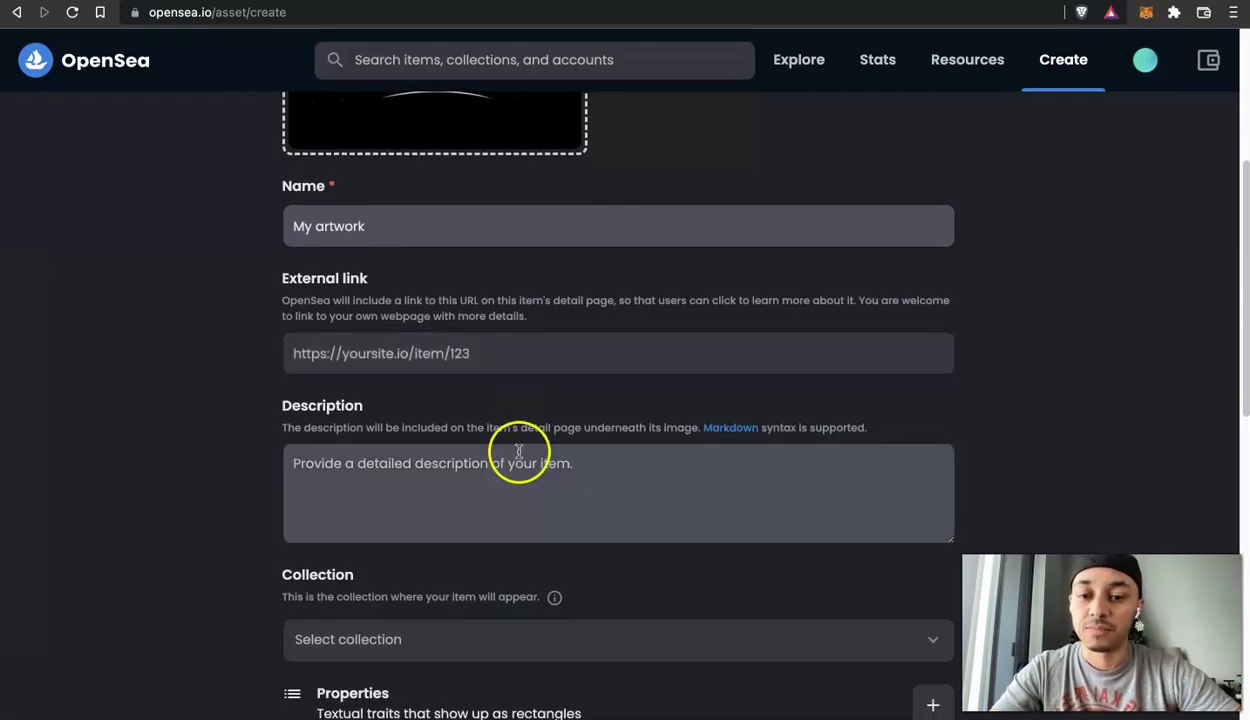
pyautogui.scroll(-2, 522, 458)
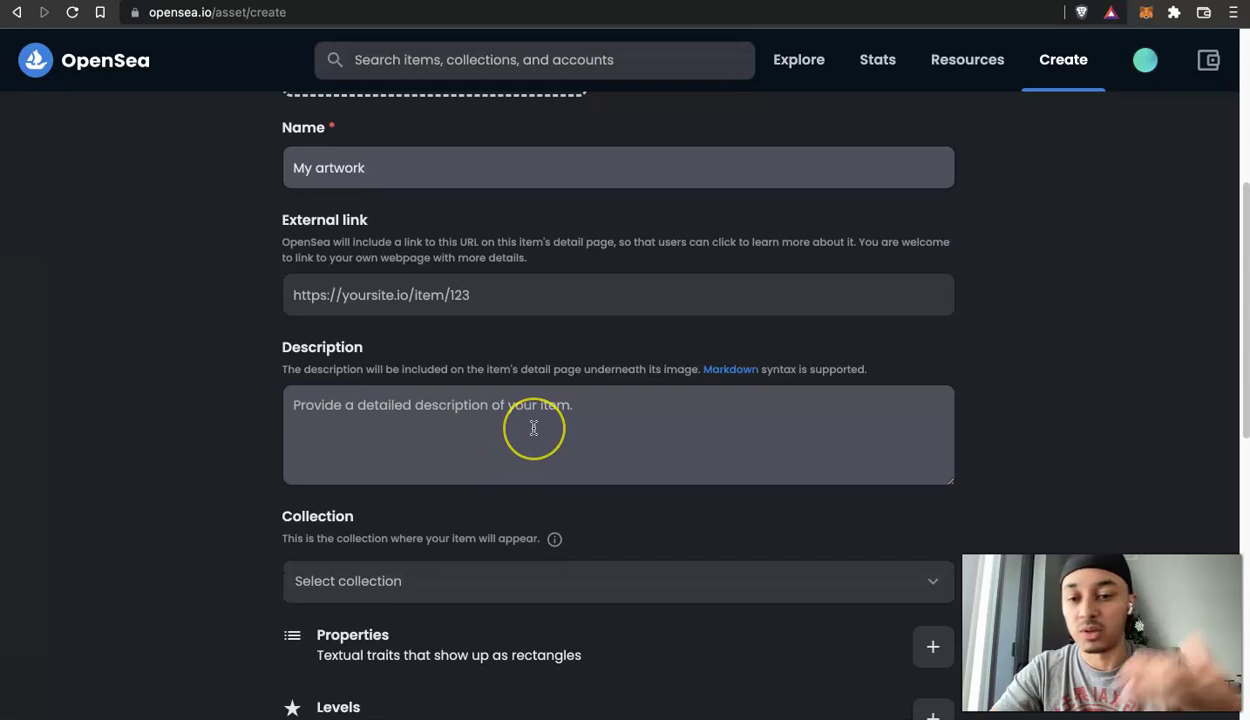
pyautogui.click(533, 424)
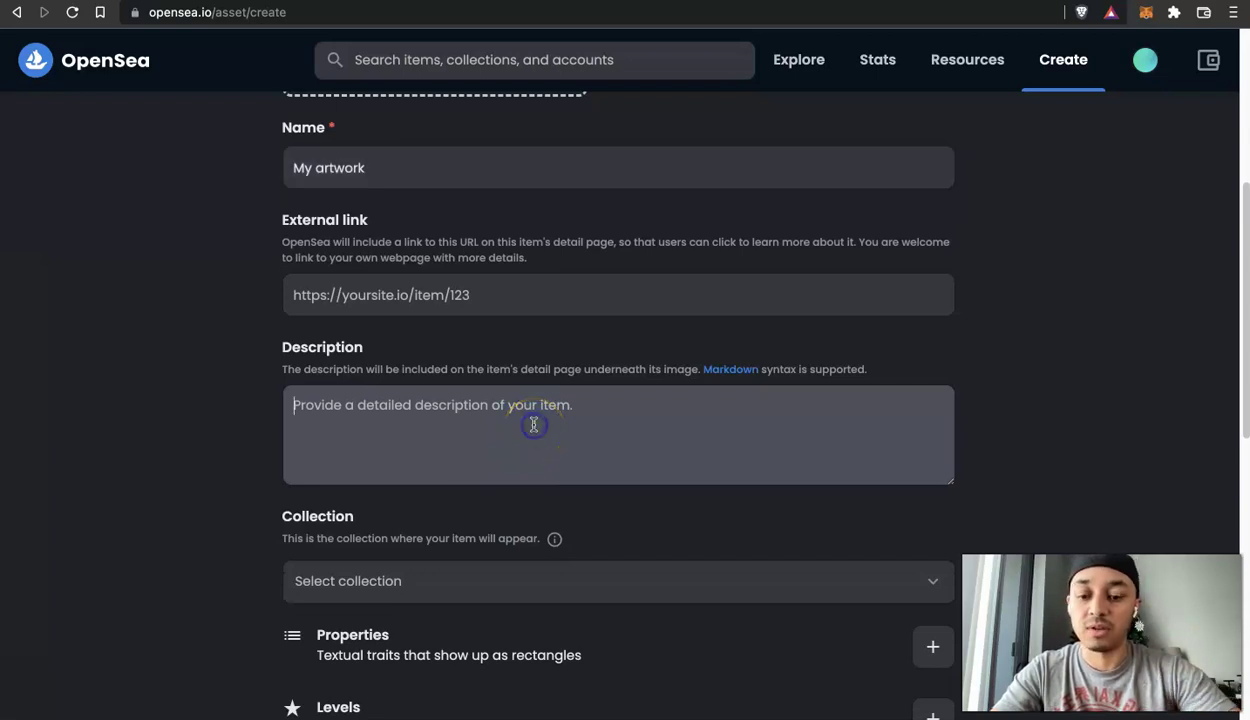
pyautogui.write('My nft')
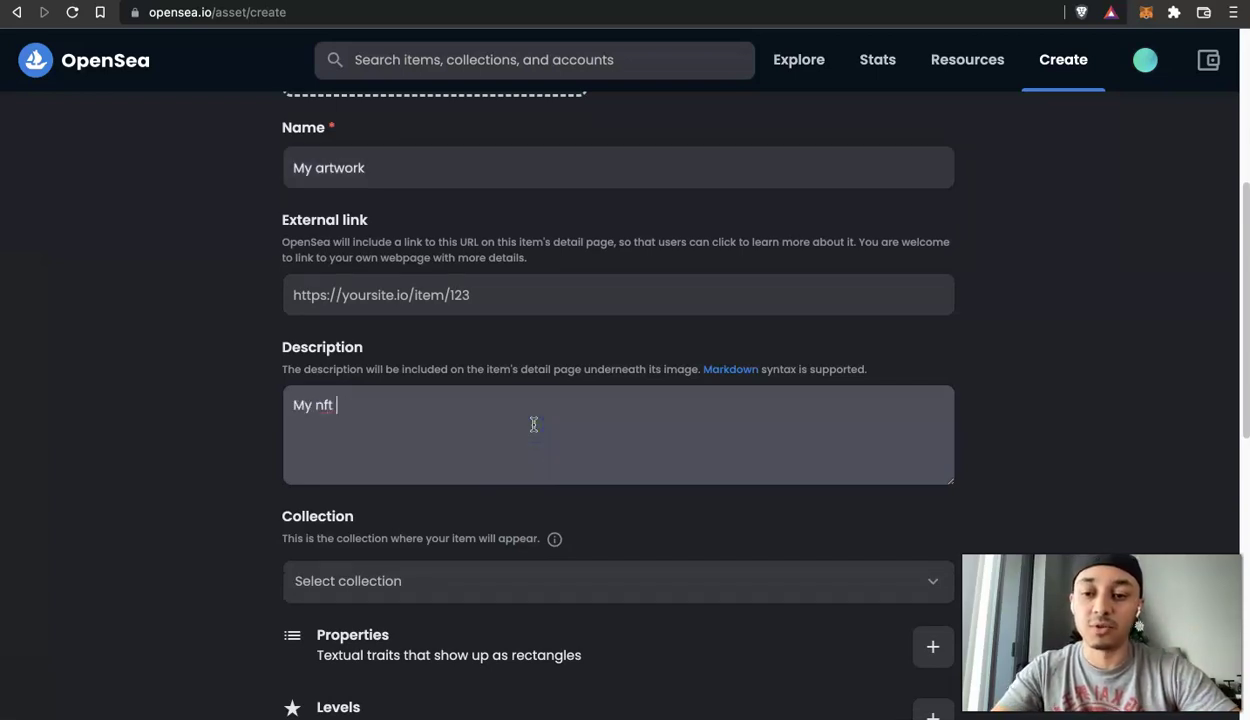
pyautogui.write(' description')
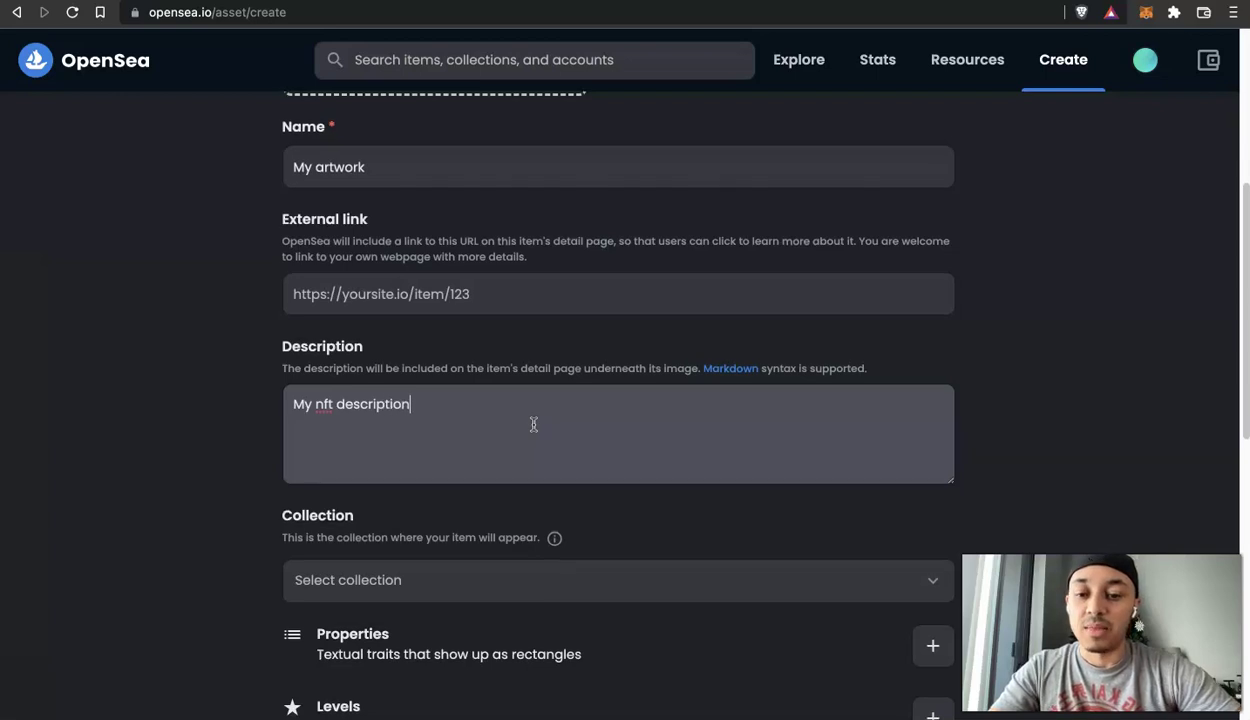
# Check which collections are available for the item without choosing one.
pyautogui.scroll(-5, 533, 424)
pyautogui.click(556, 311)
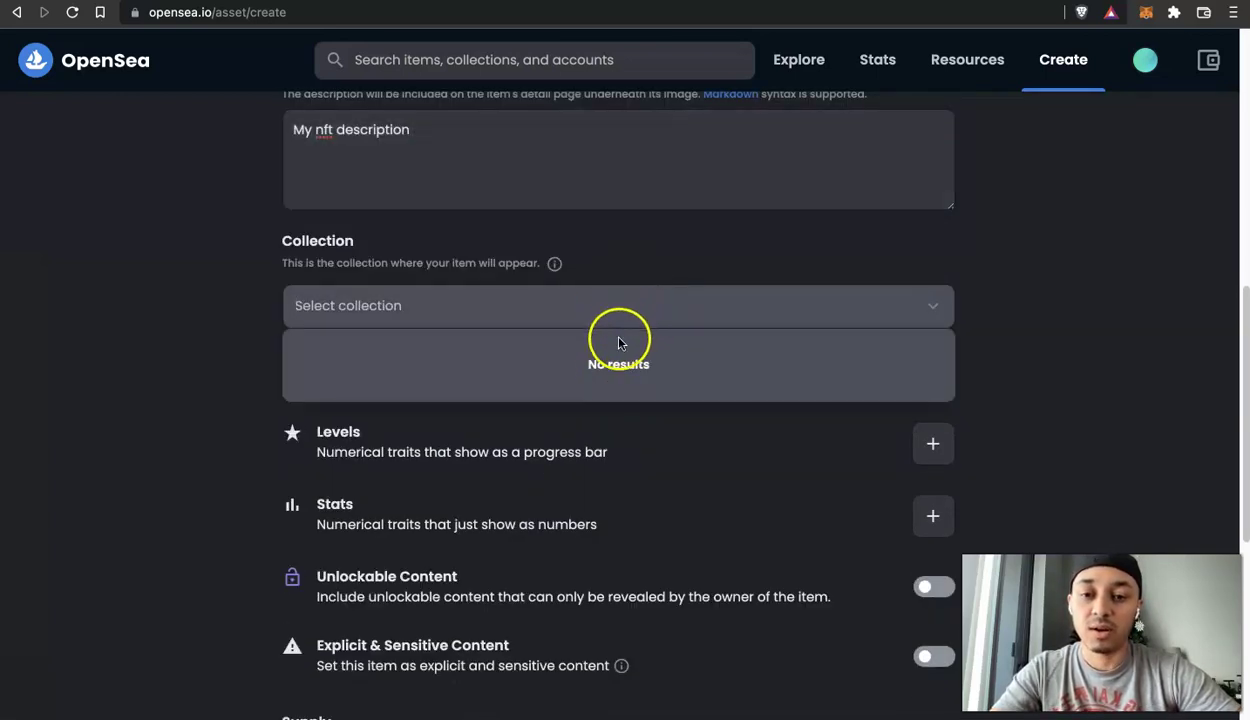
pyautogui.click(646, 262)
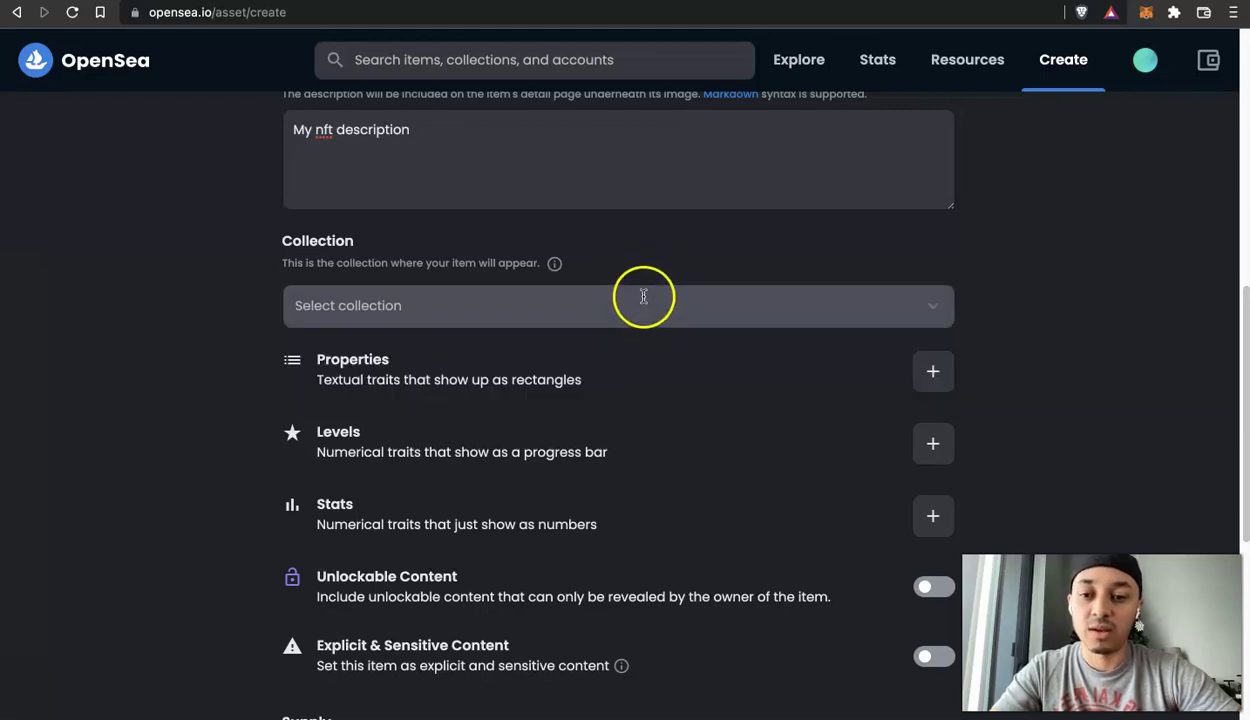
# Start adding properties to the item and enter the first one with type Character and name Male.
pyautogui.scroll(-2, 631, 338)
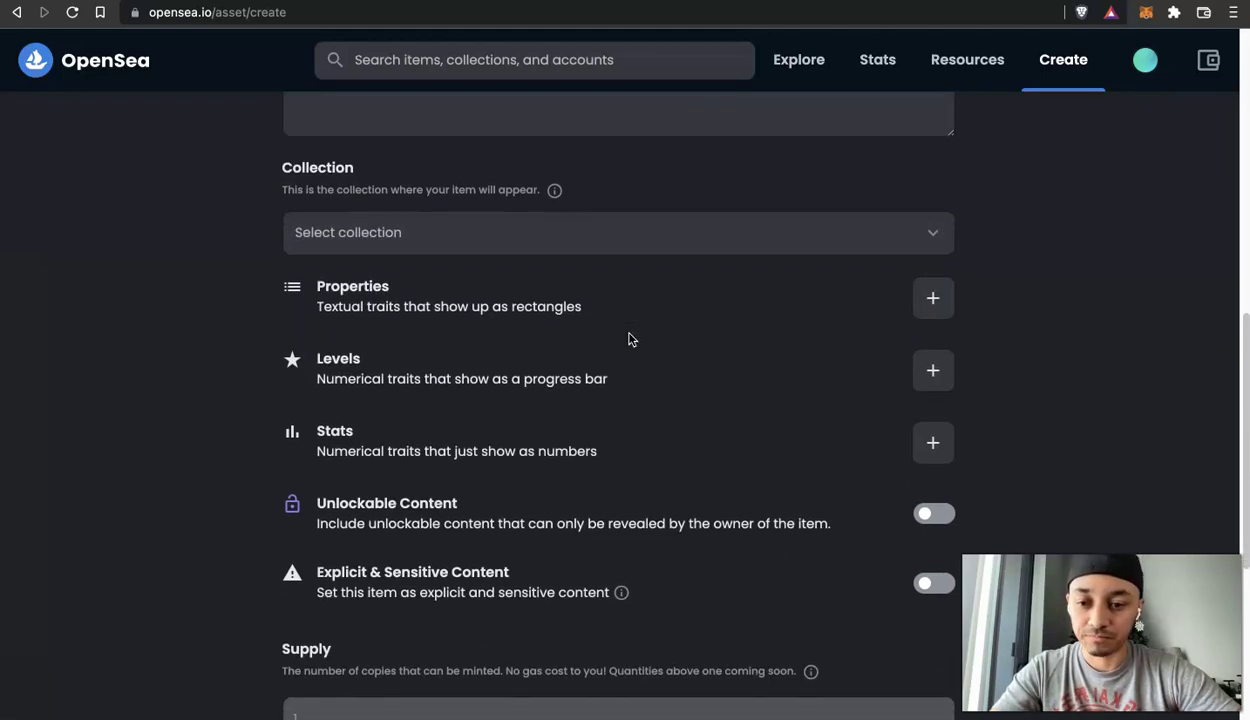
pyautogui.click(933, 299)
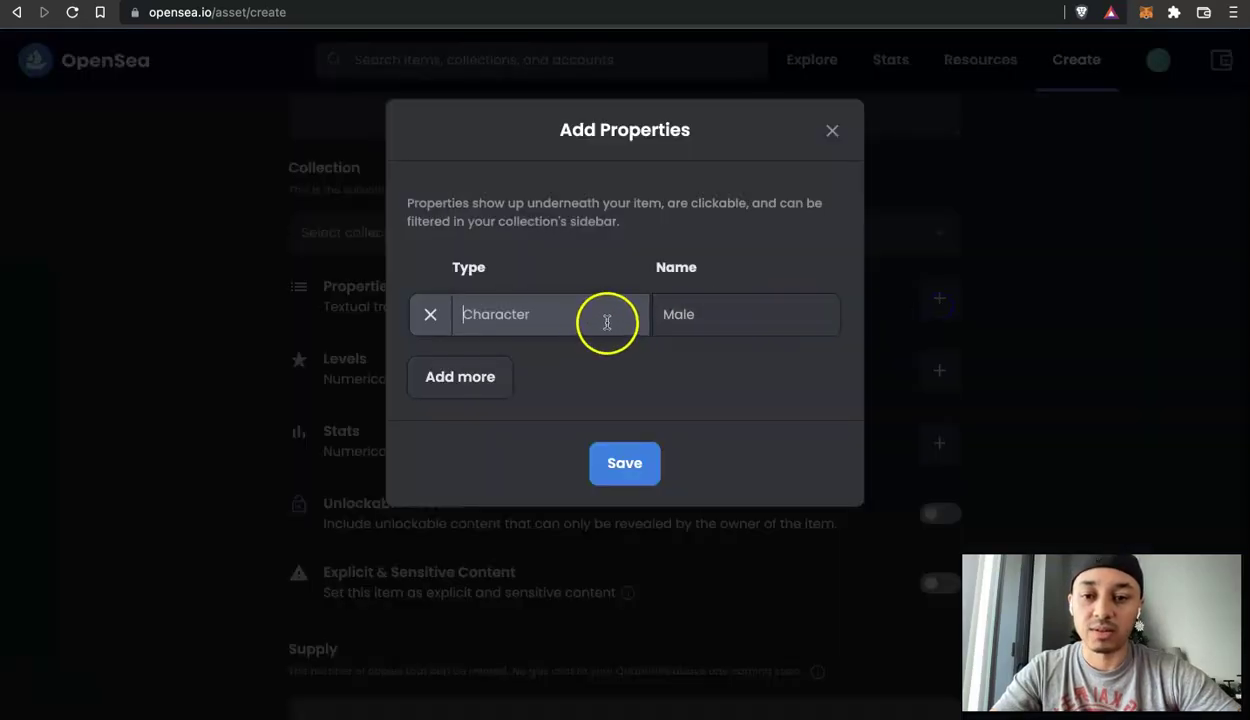
pyautogui.write('Charact')
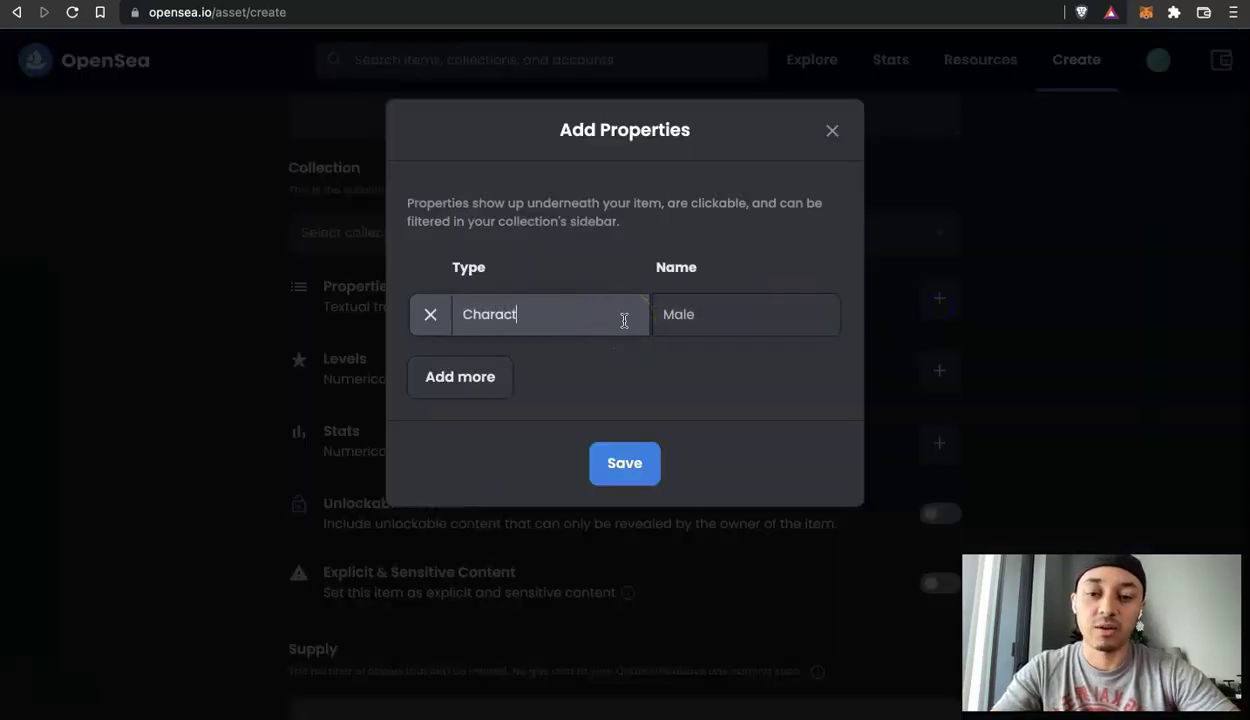
pyautogui.write('er')
pyautogui.press('Tab')
pyautogui.write('Male')
# Add a second property row with type Animal and name Monkey.
pyautogui.click(502, 362)
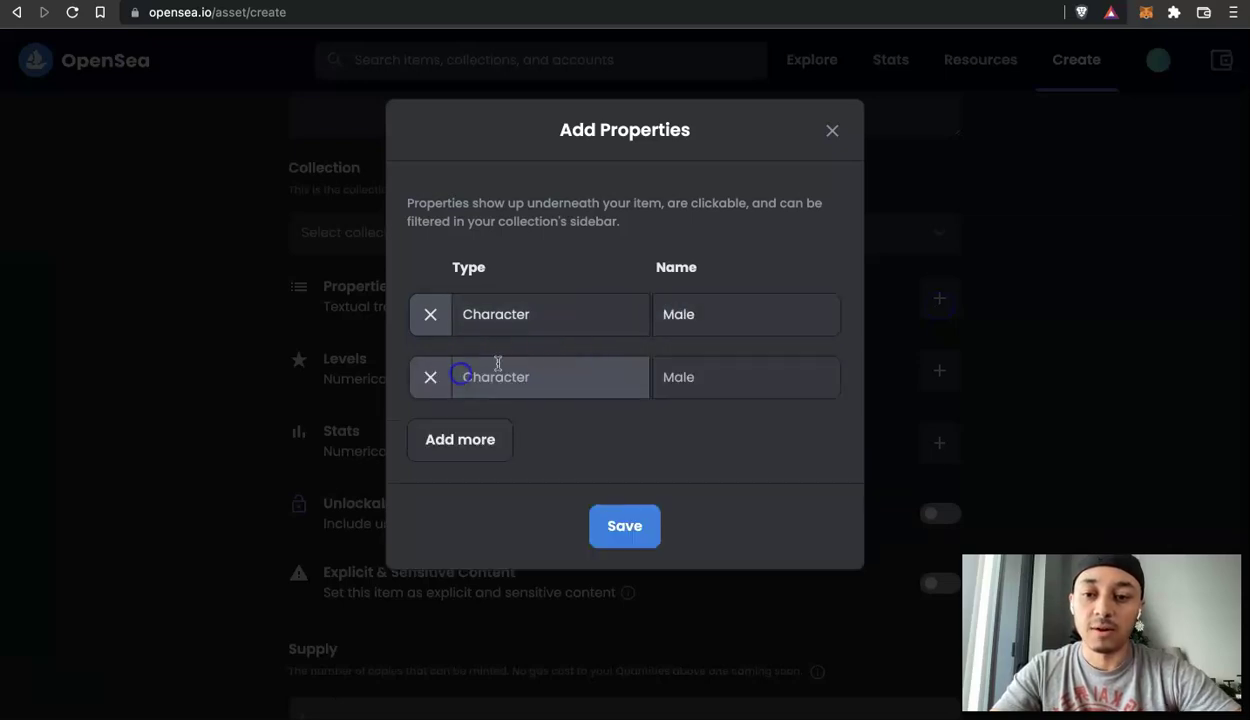
pyautogui.write('Animal')
pyautogui.press('Tab')
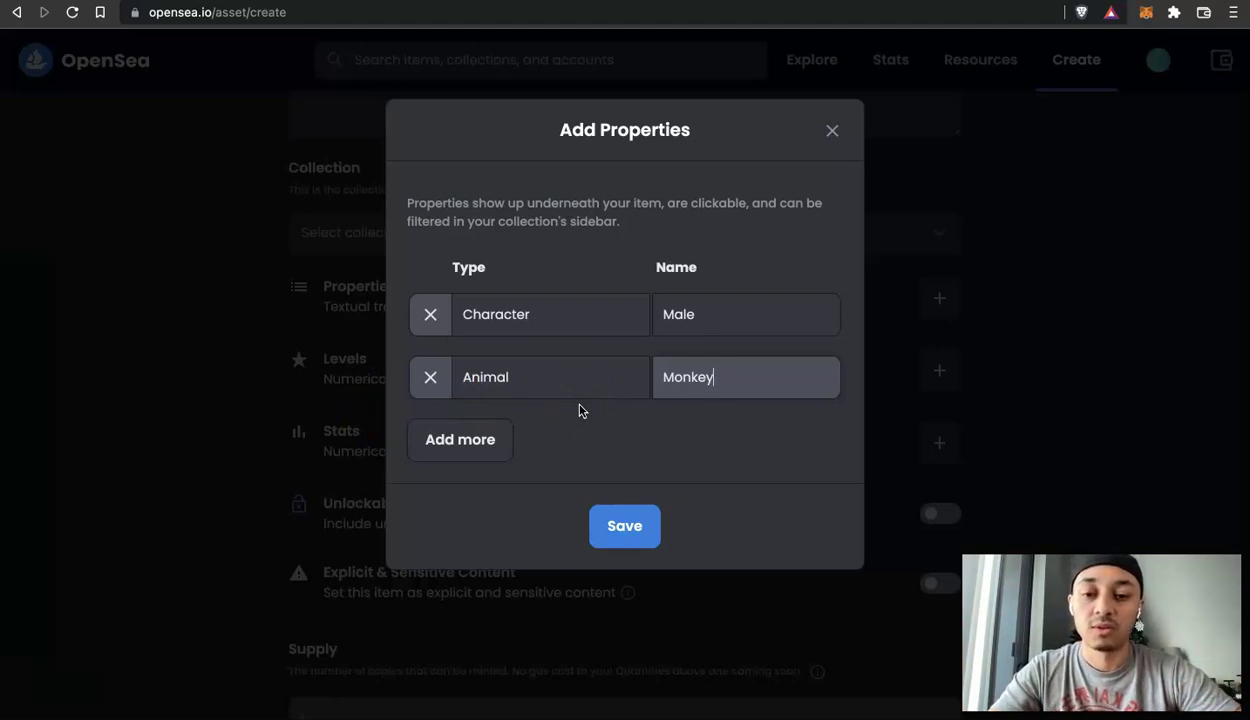
# Save the Character and Animal properties to the item.
pyautogui.click(632, 533)
pyautogui.click(622, 522)
pyautogui.scroll(-3, 671, 490)
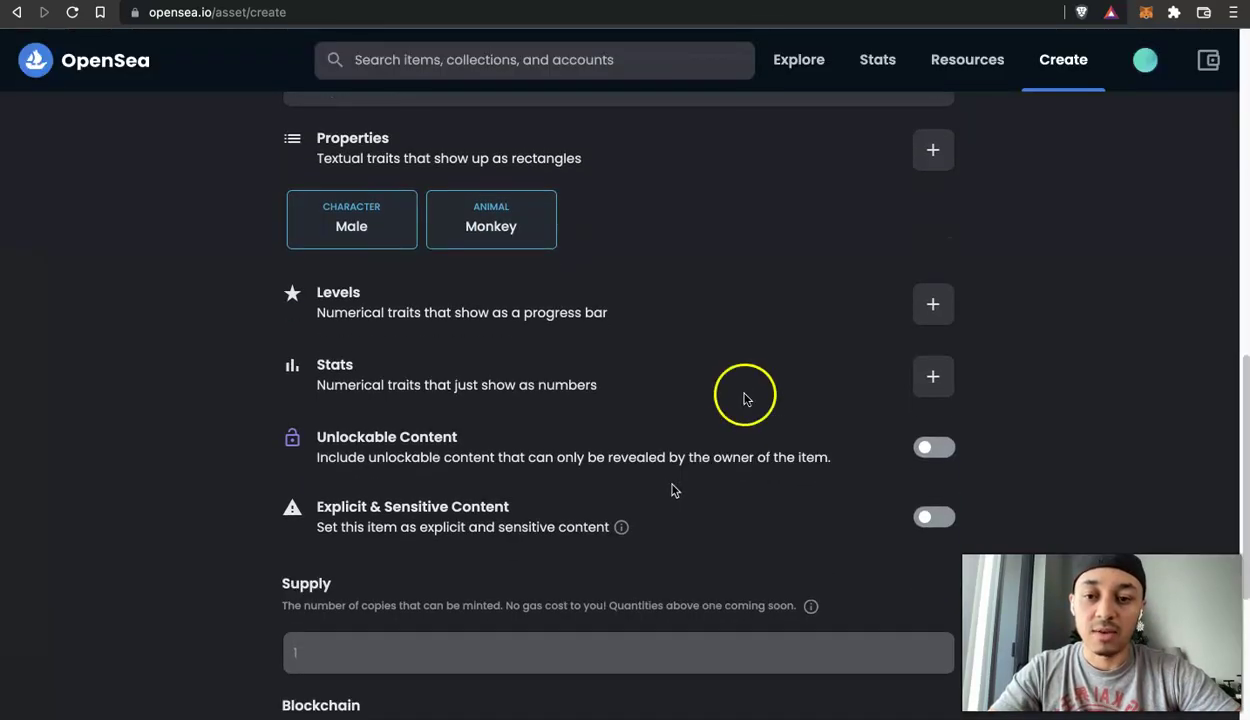
# Check the entry forms for the item's levels and stats, closing each without adding anything.
pyautogui.click(930, 302)
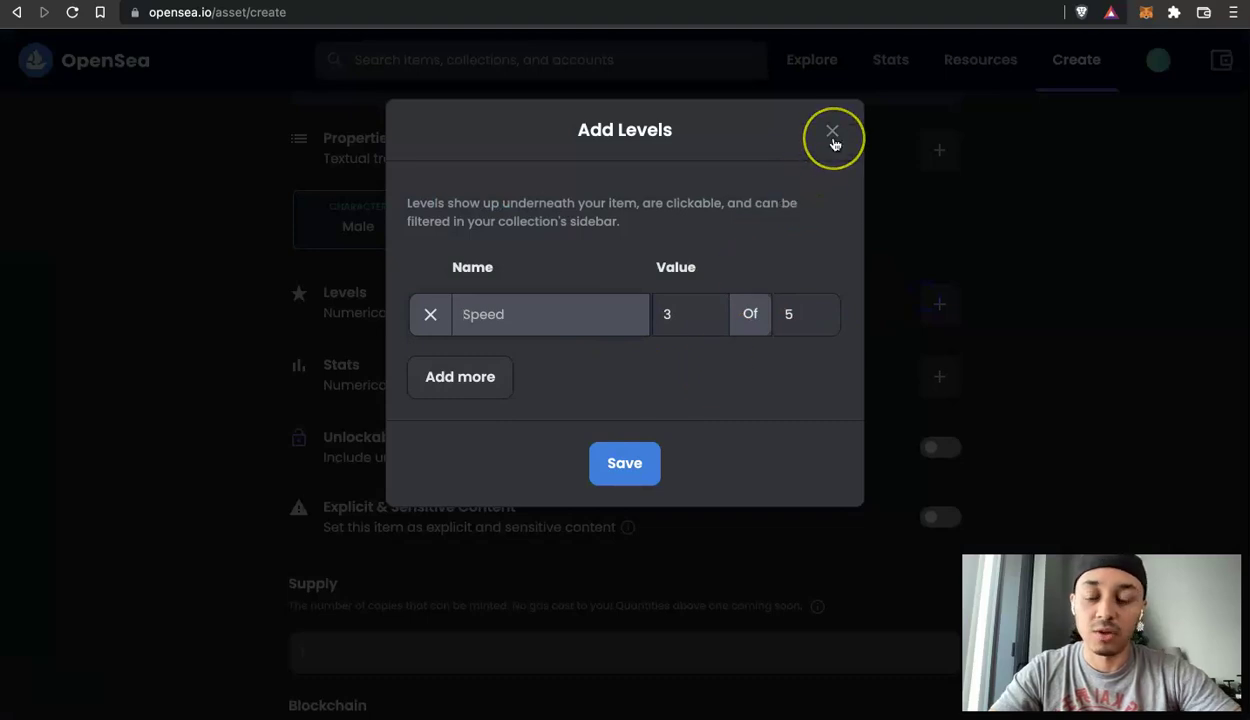
pyautogui.click(832, 131)
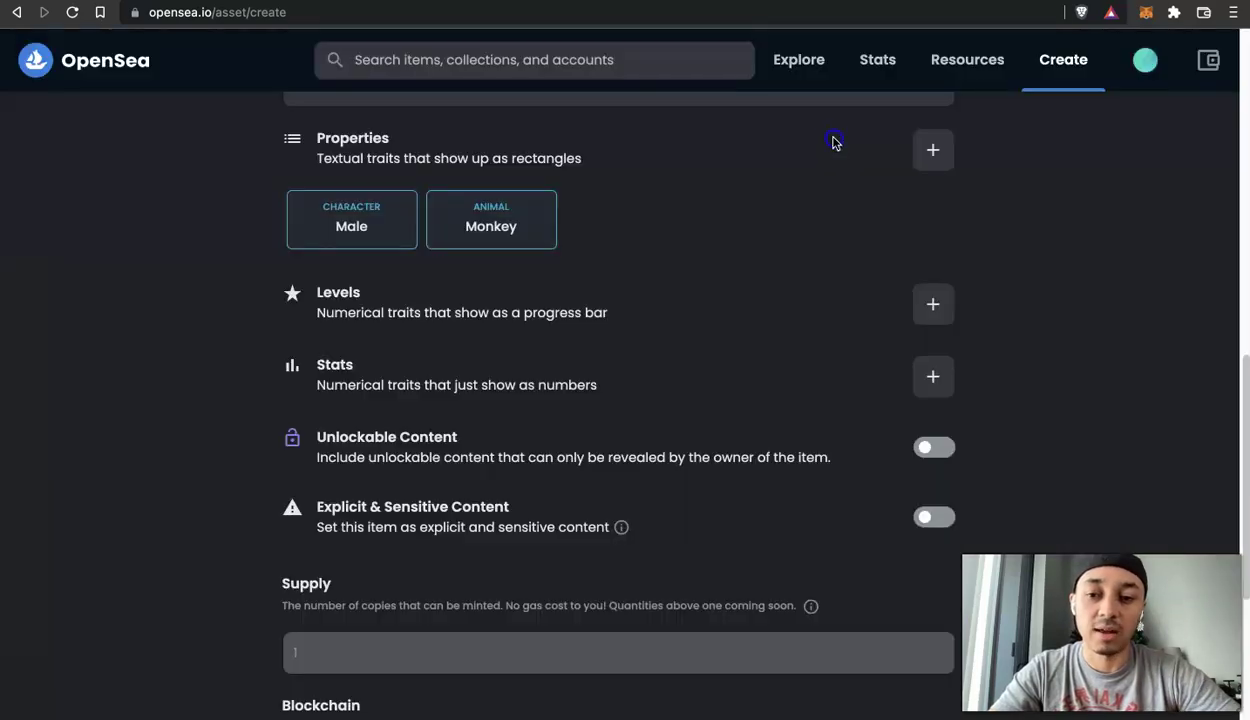
pyautogui.click(923, 377)
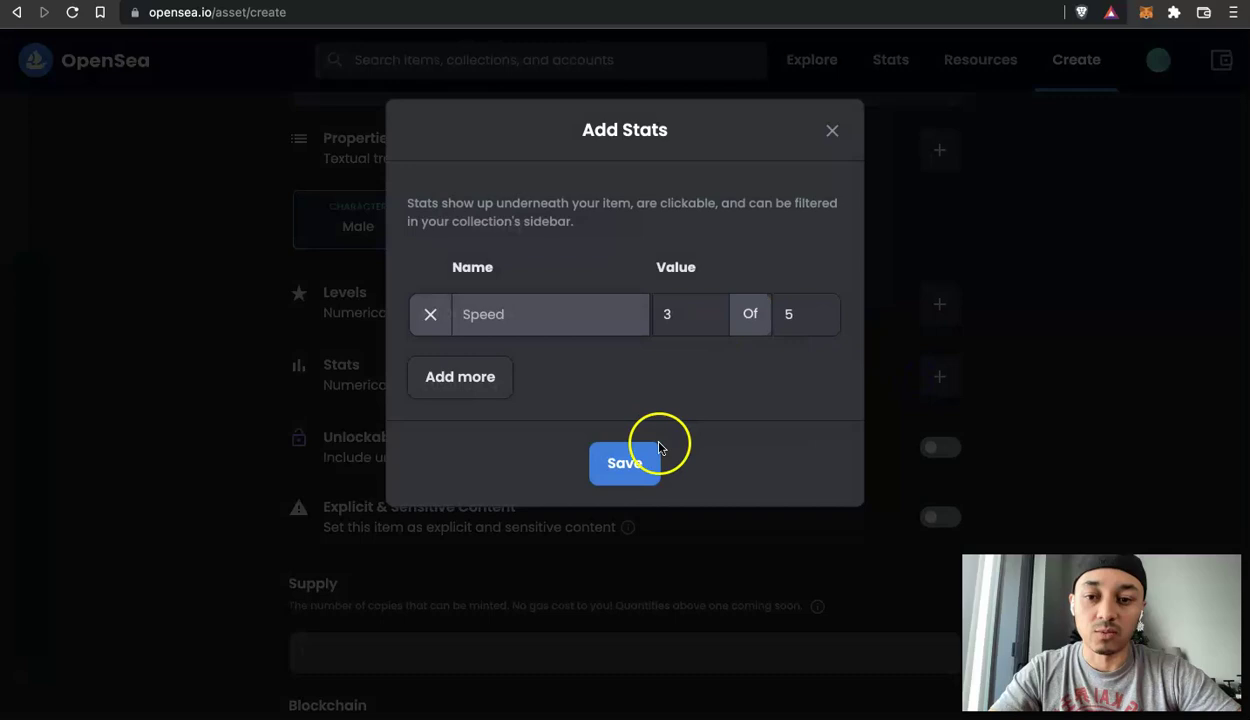
pyautogui.click(833, 132)
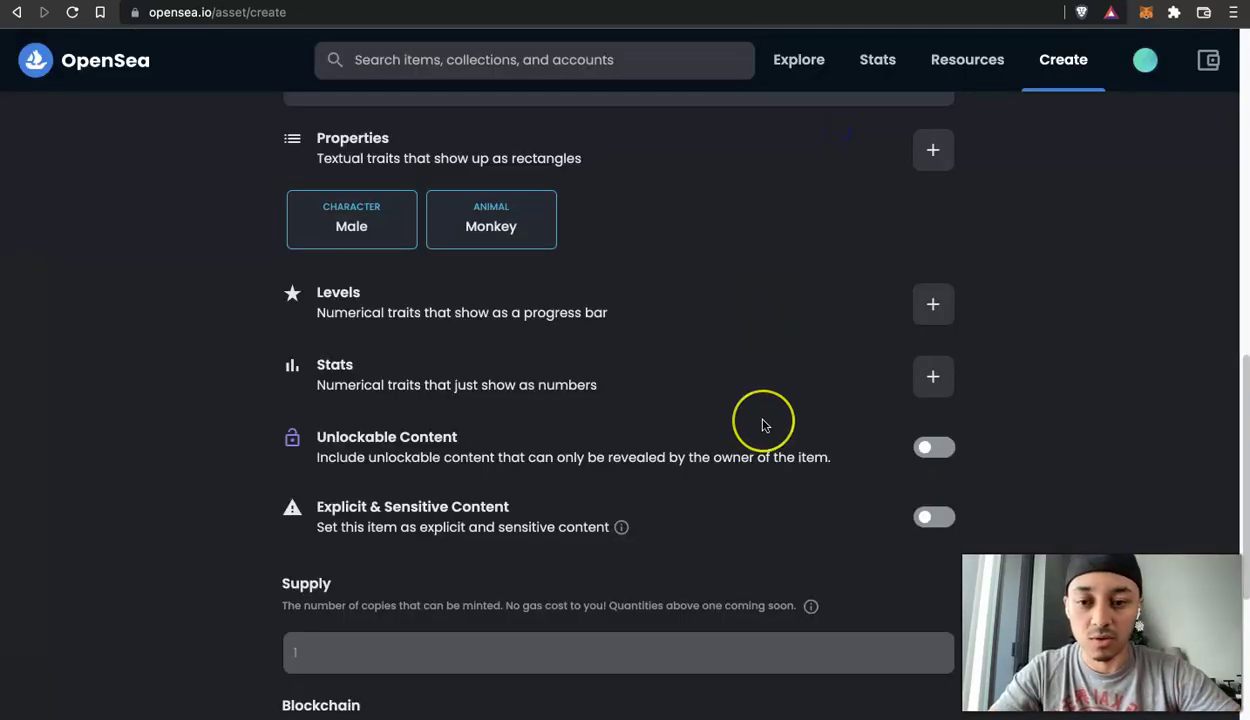
# Turn on unlockable content for the item to check its entry field, and turn it off again.
pyautogui.scroll(-2, 762, 424)
pyautogui.click(912, 366)
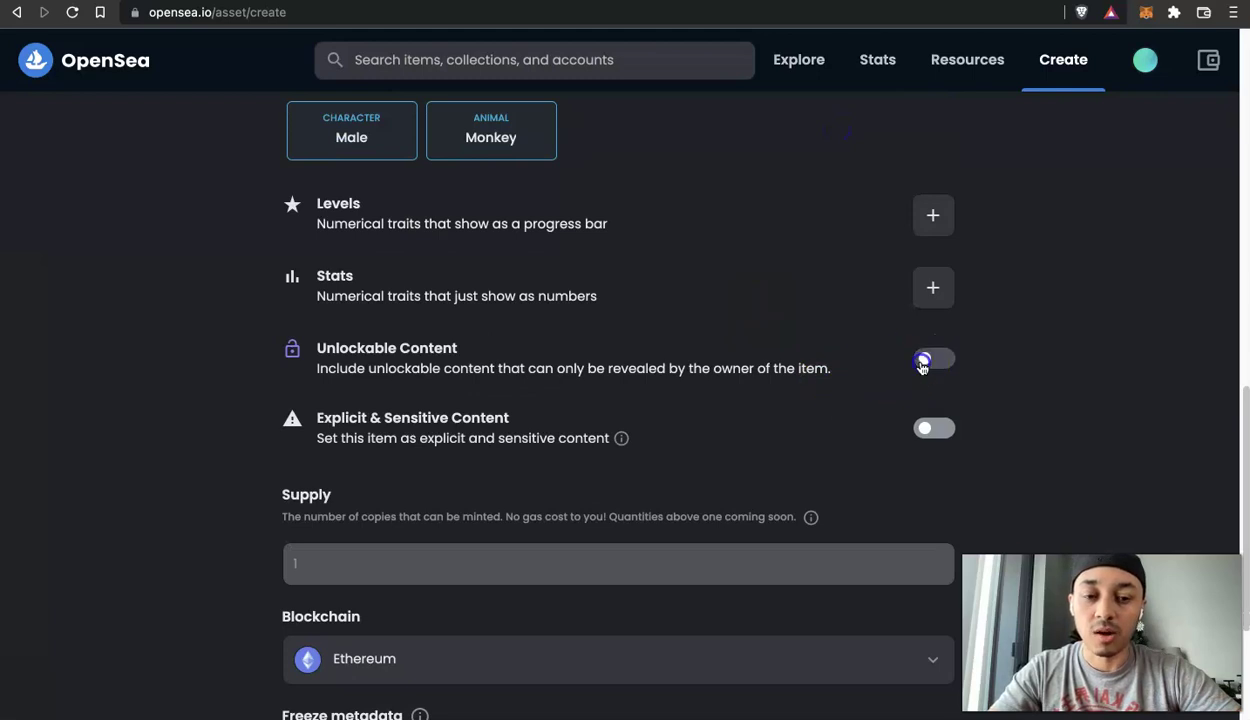
pyautogui.click(760, 425)
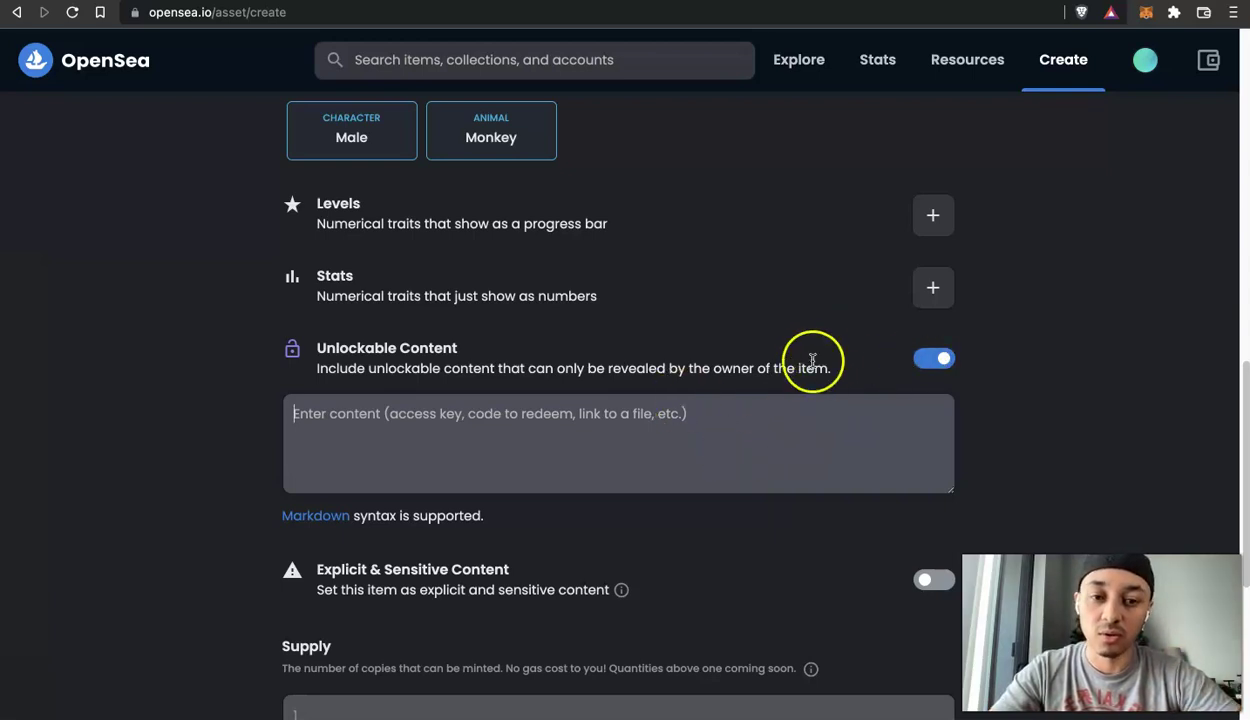
pyautogui.click(922, 362)
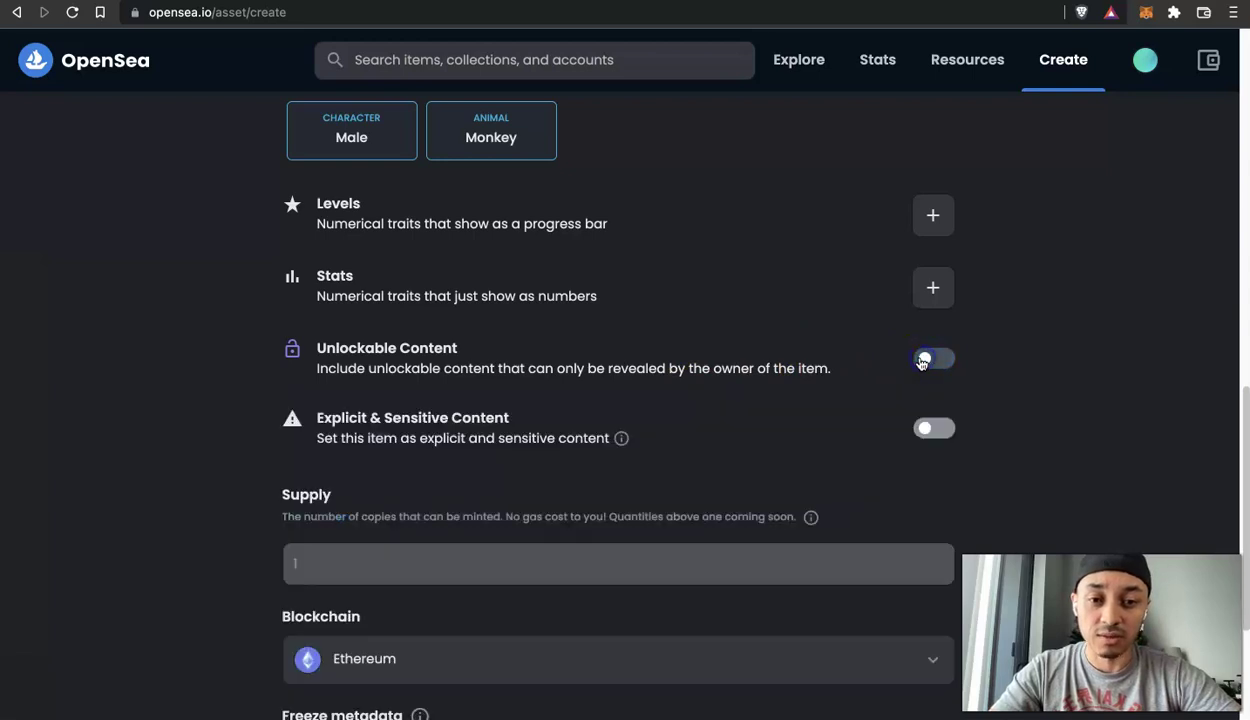
# Mark the item as explicit and sensitive content, and clear that setting again.
pyautogui.scroll(-2, 815, 432)
pyautogui.scroll(-1, 815, 432)
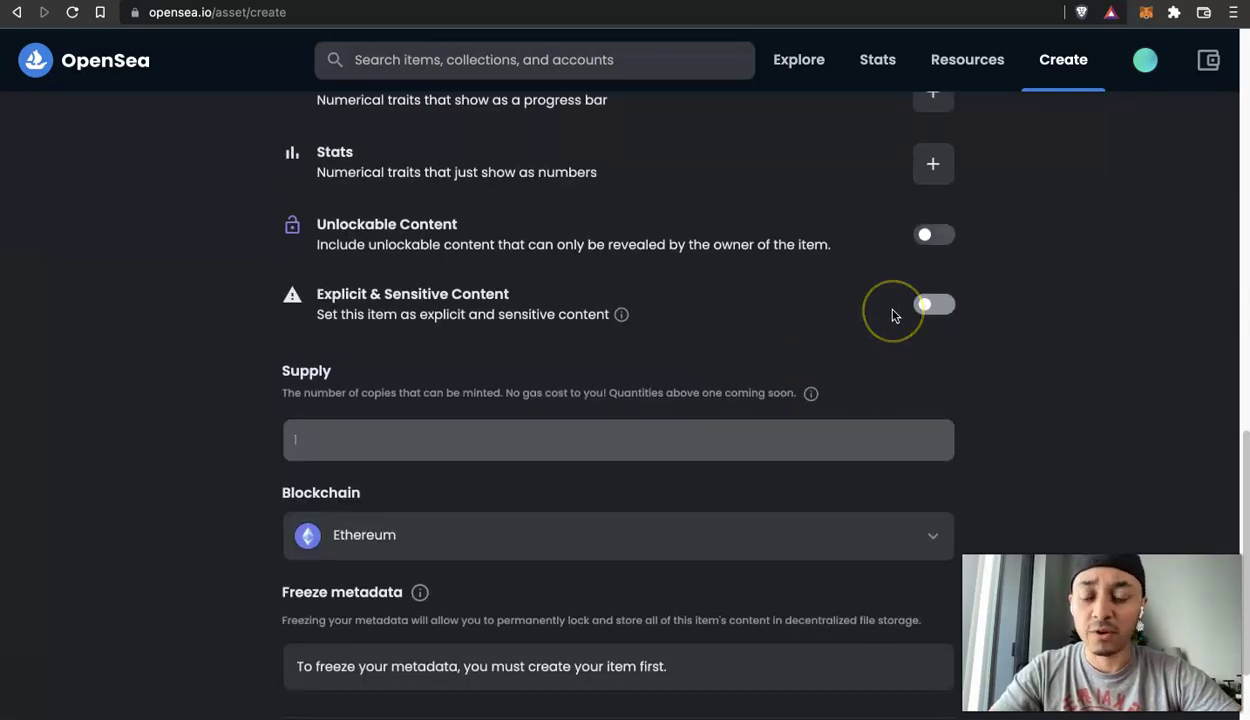
pyautogui.click(944, 305)
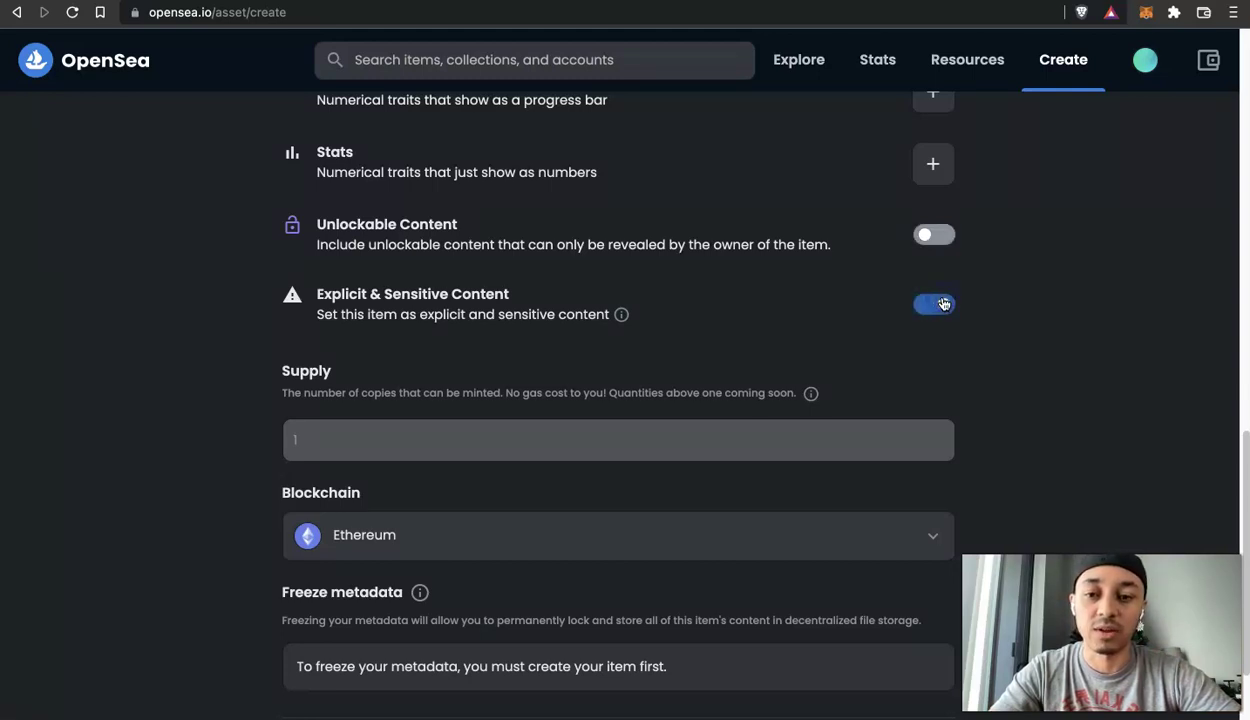
pyautogui.scroll(-2, 845, 335)
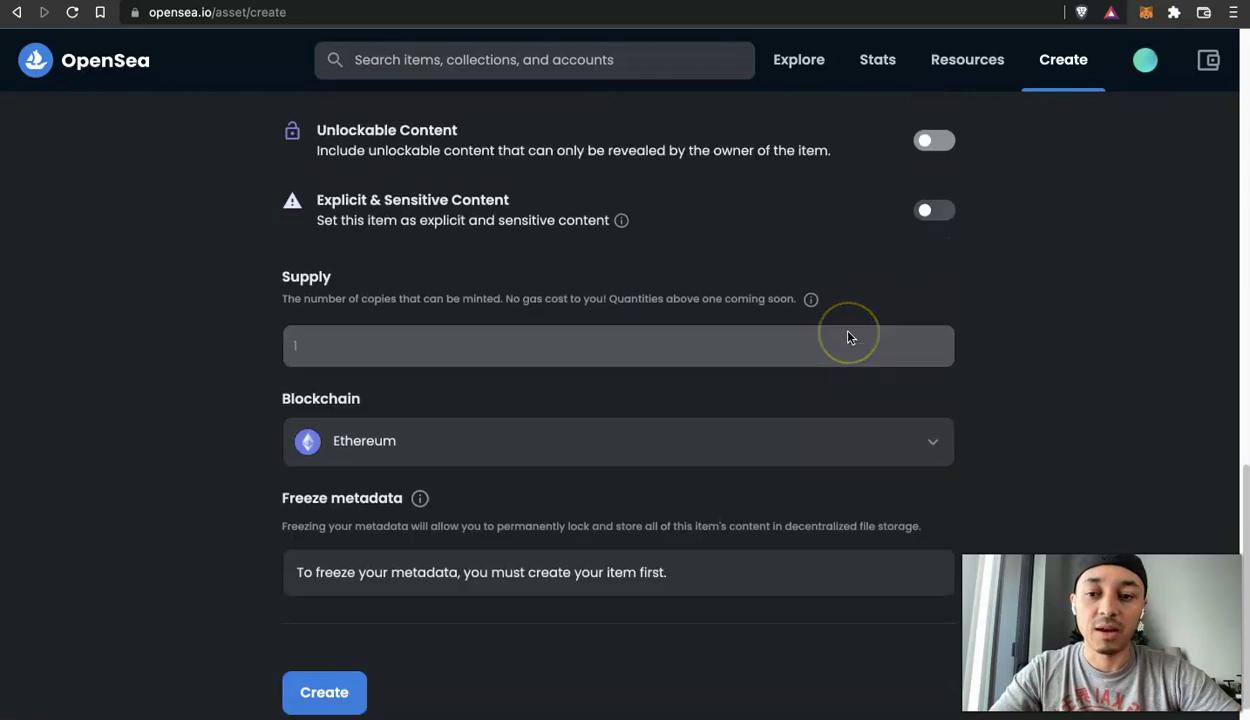
pyautogui.click(851, 290)
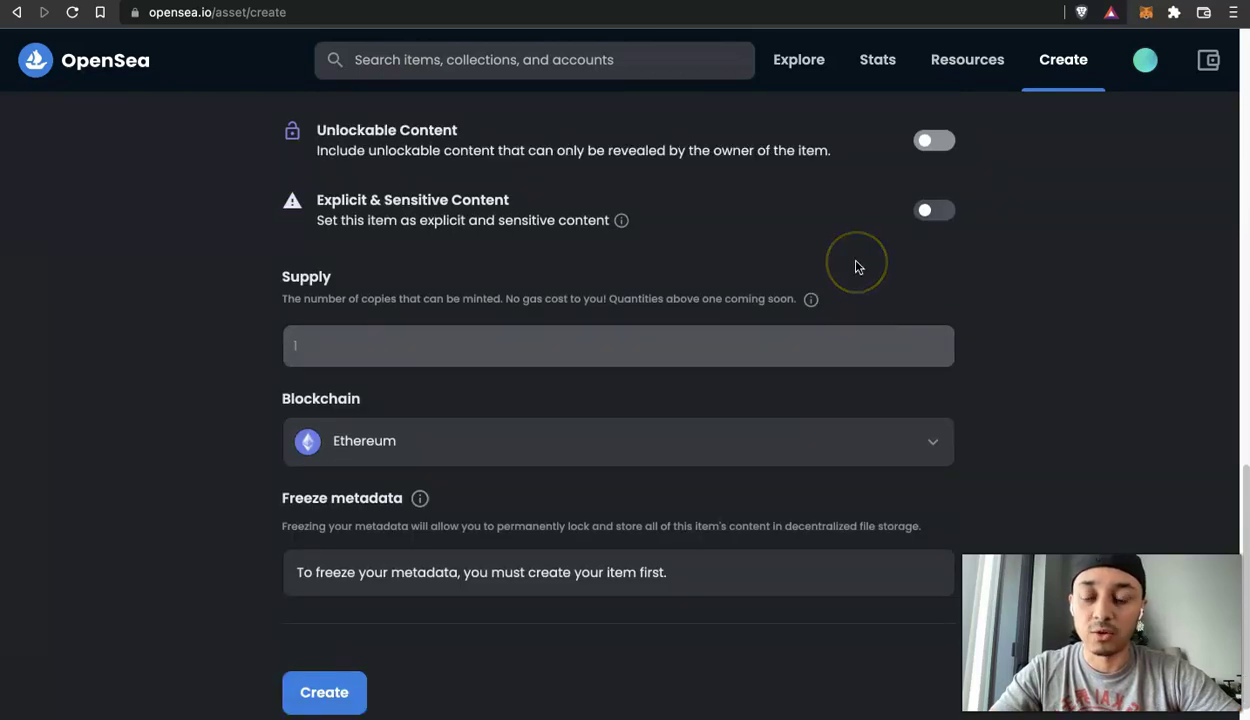
# Switch the item's blockchain to Polygon and try a supply of 10000, clearing that quantity again.
pyautogui.scroll(-1, 855, 267)
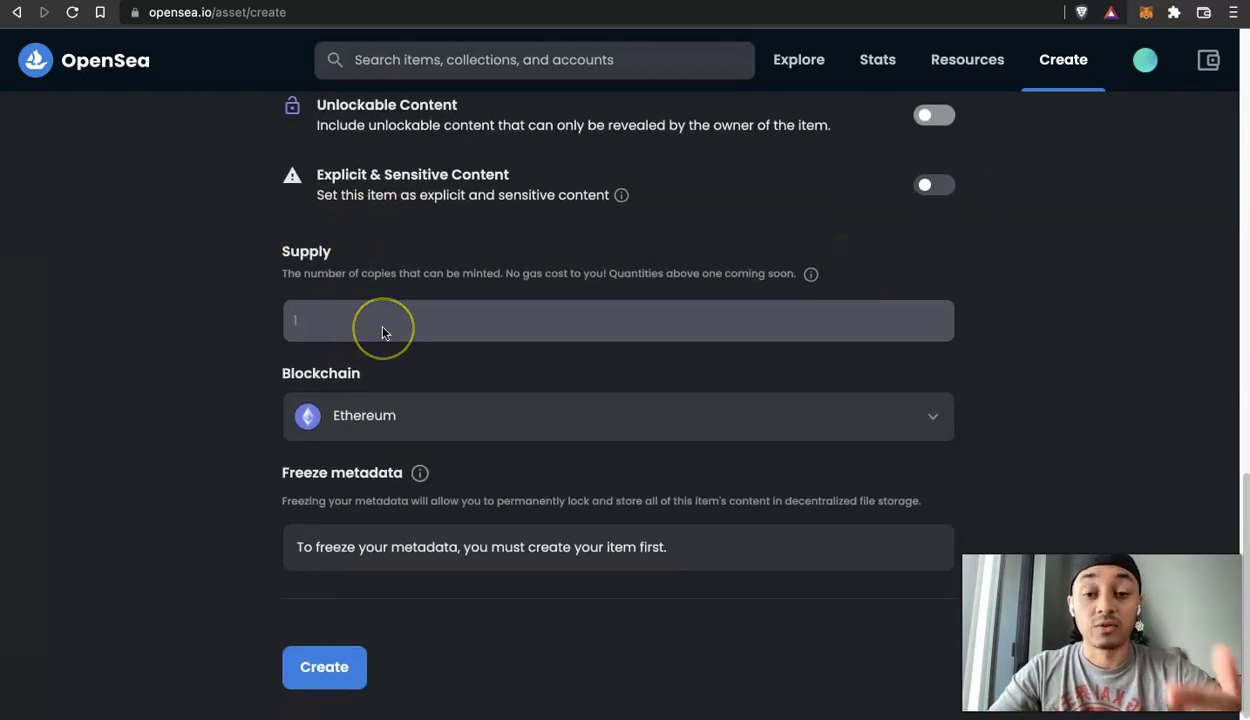
pyautogui.click(413, 318)
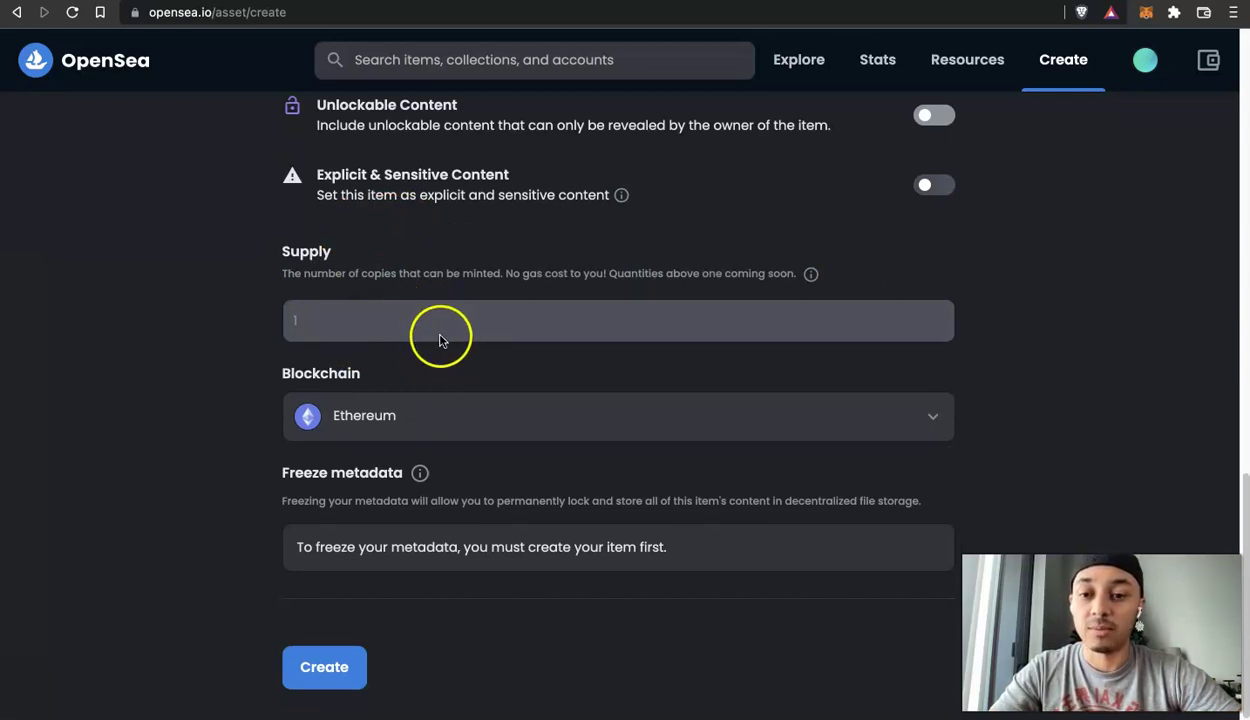
pyautogui.scroll(-1, 440, 338)
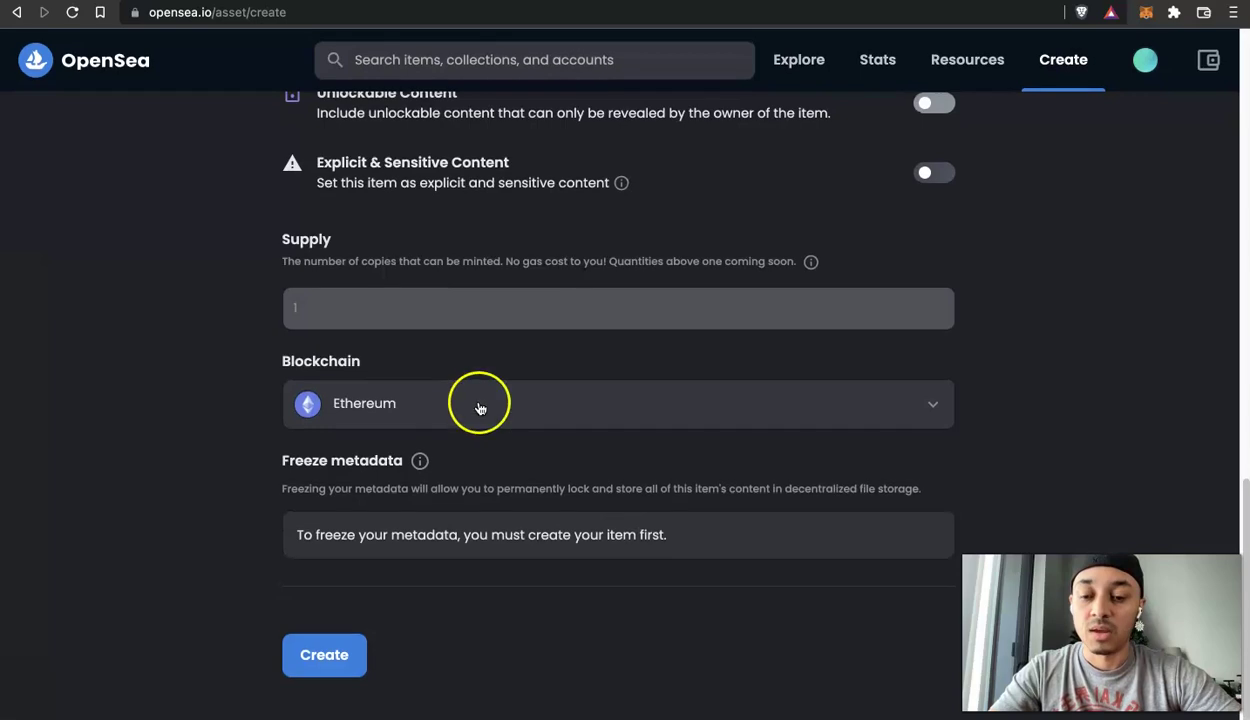
pyautogui.click(544, 421)
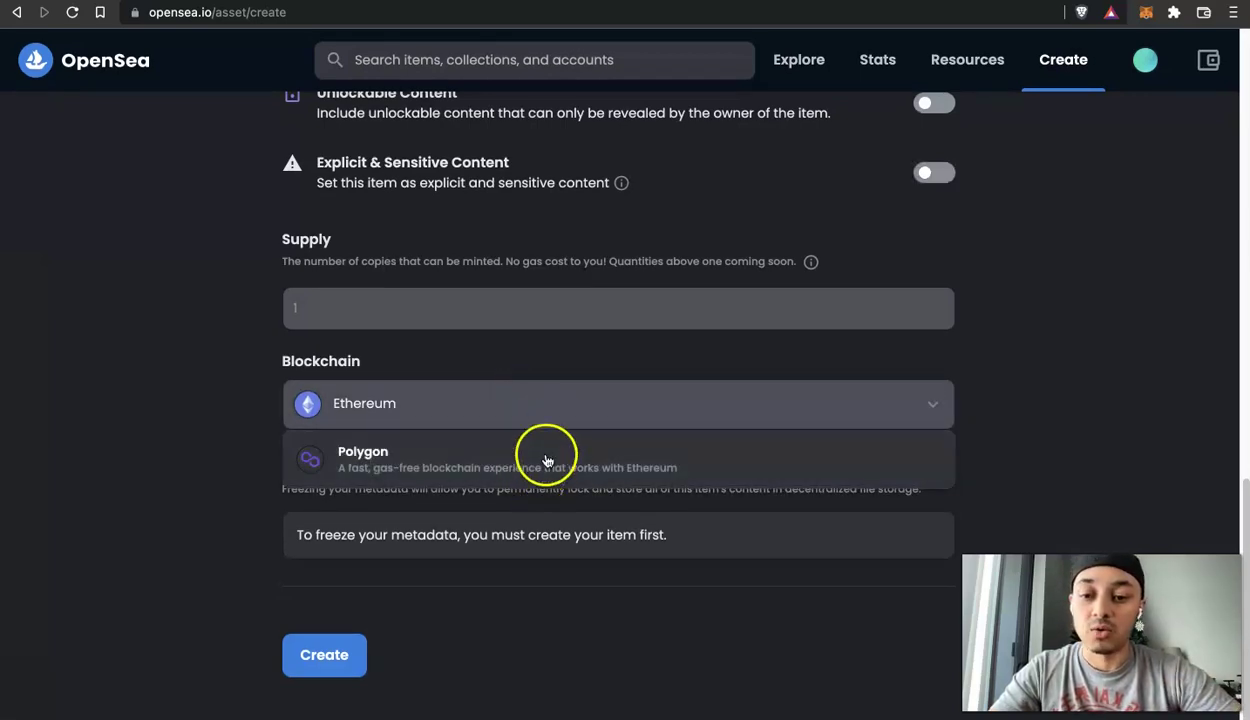
pyautogui.click(532, 470)
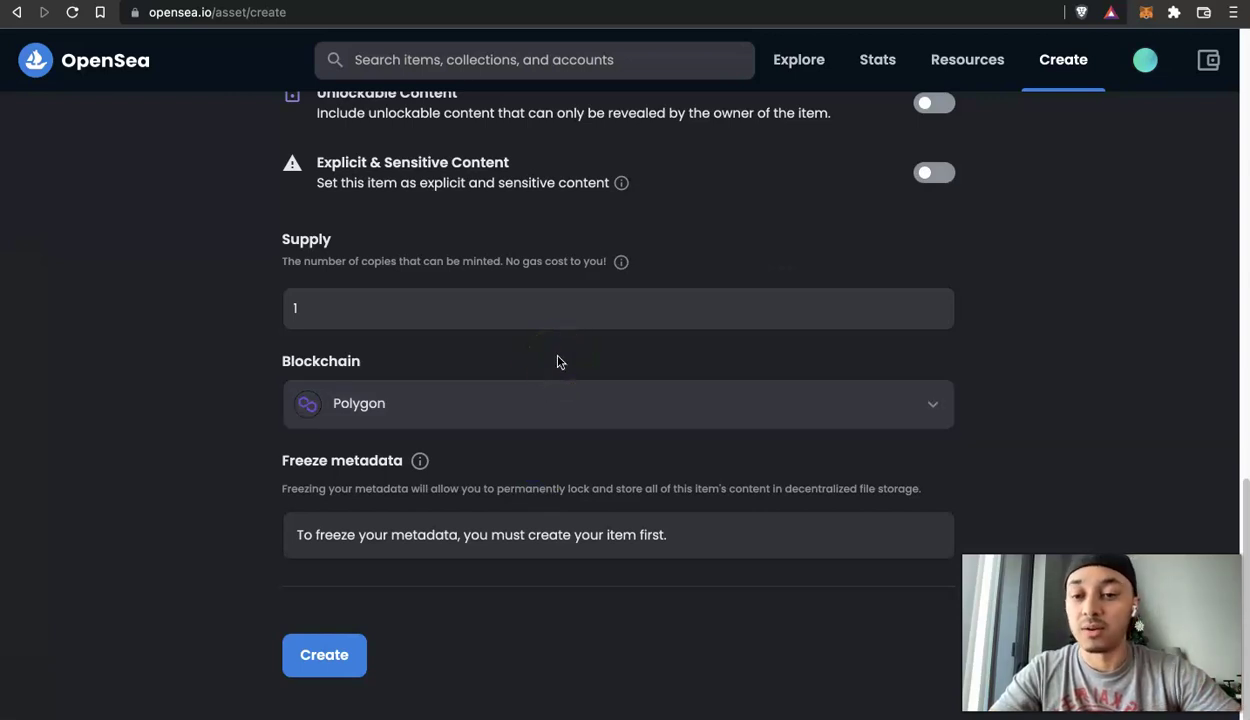
pyautogui.click(522, 311)
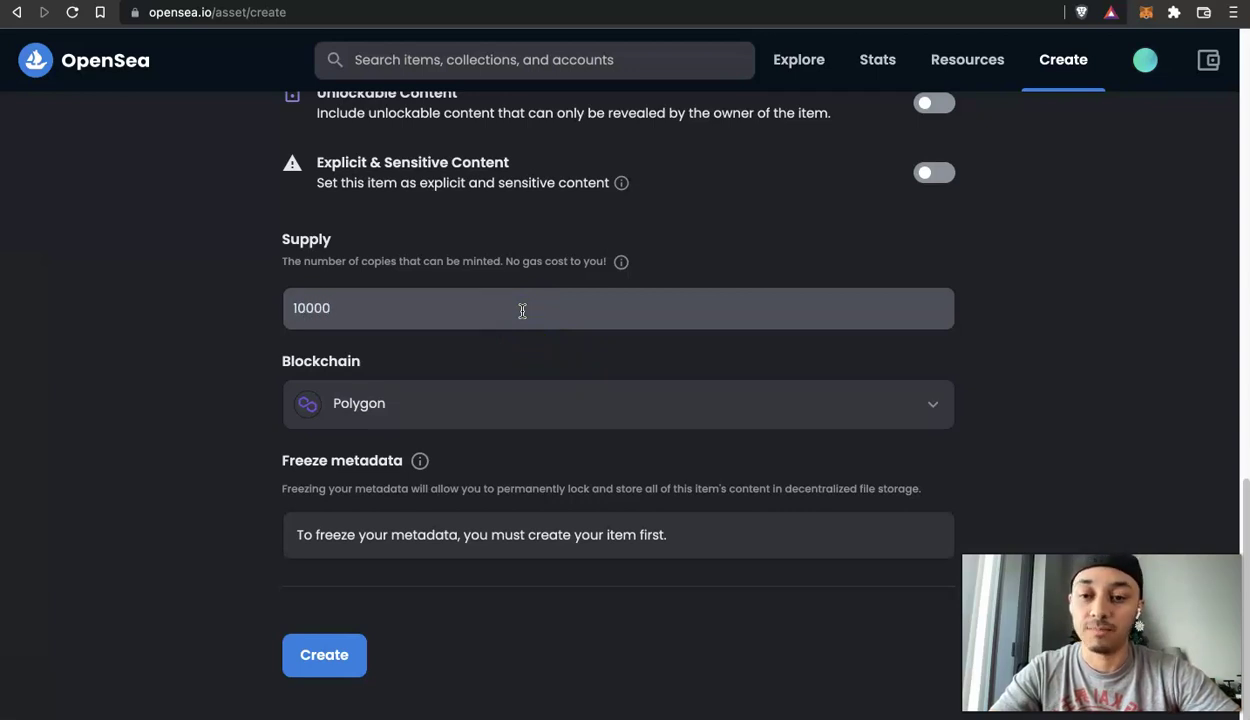
pyautogui.press('BackSpace')
# Set the item's blockchain back to Ethereum and recheck the alternative blockchain without choosing it.
pyautogui.click(525, 404)
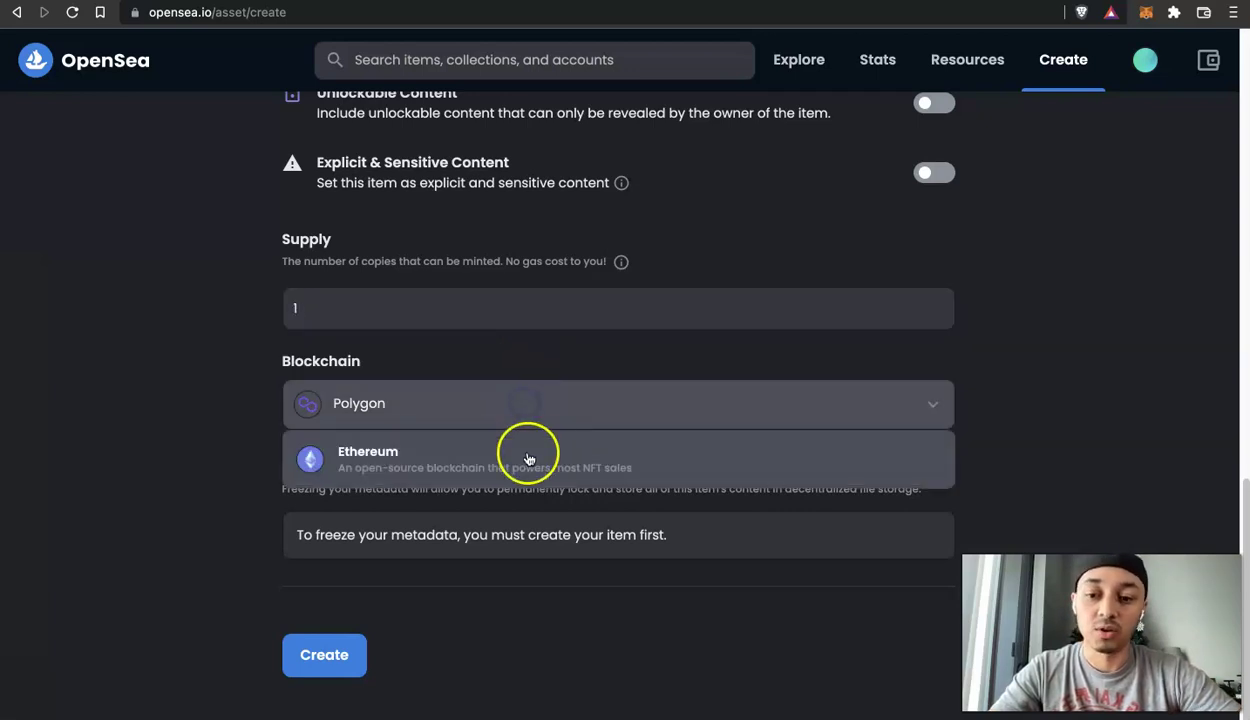
pyautogui.click(529, 453)
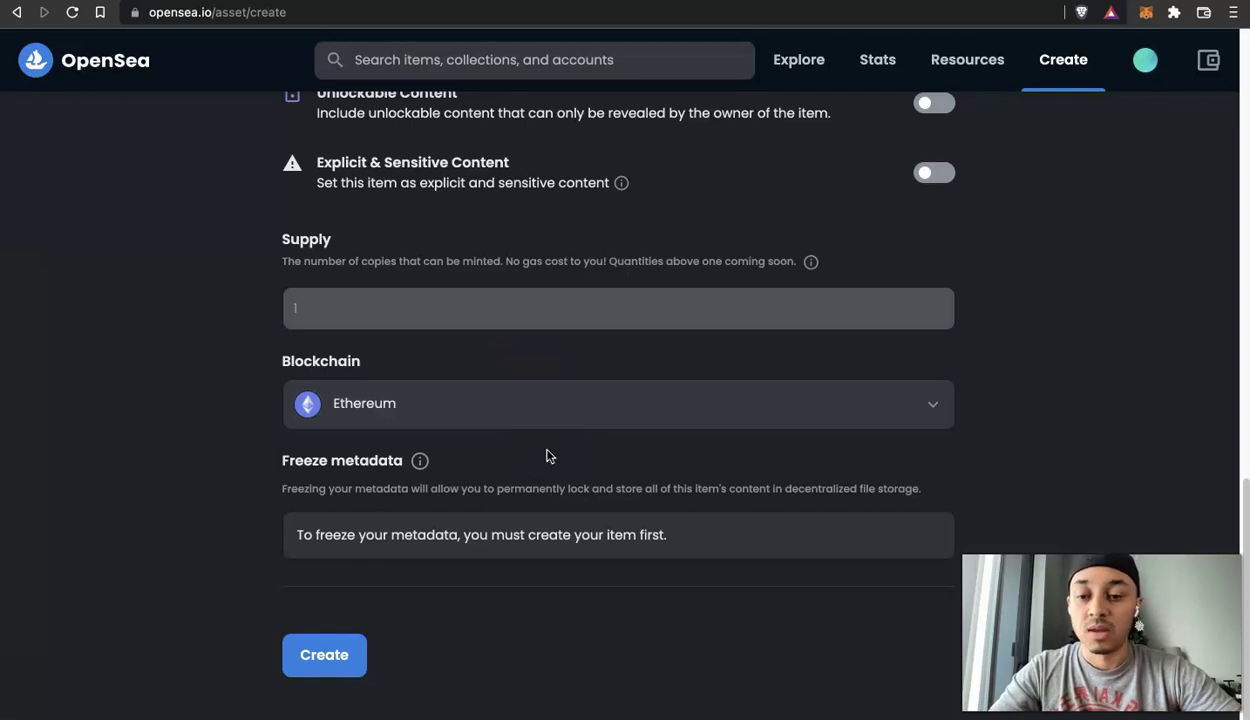
pyautogui.click(556, 412)
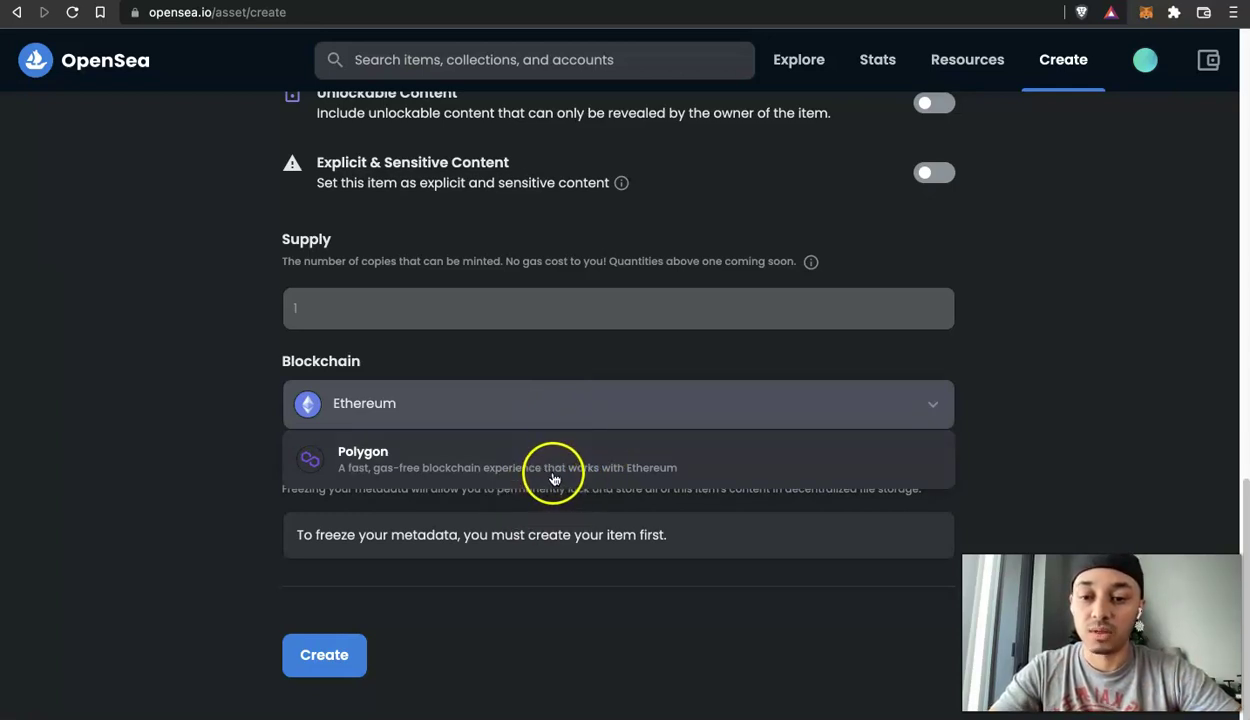
pyautogui.click(625, 347)
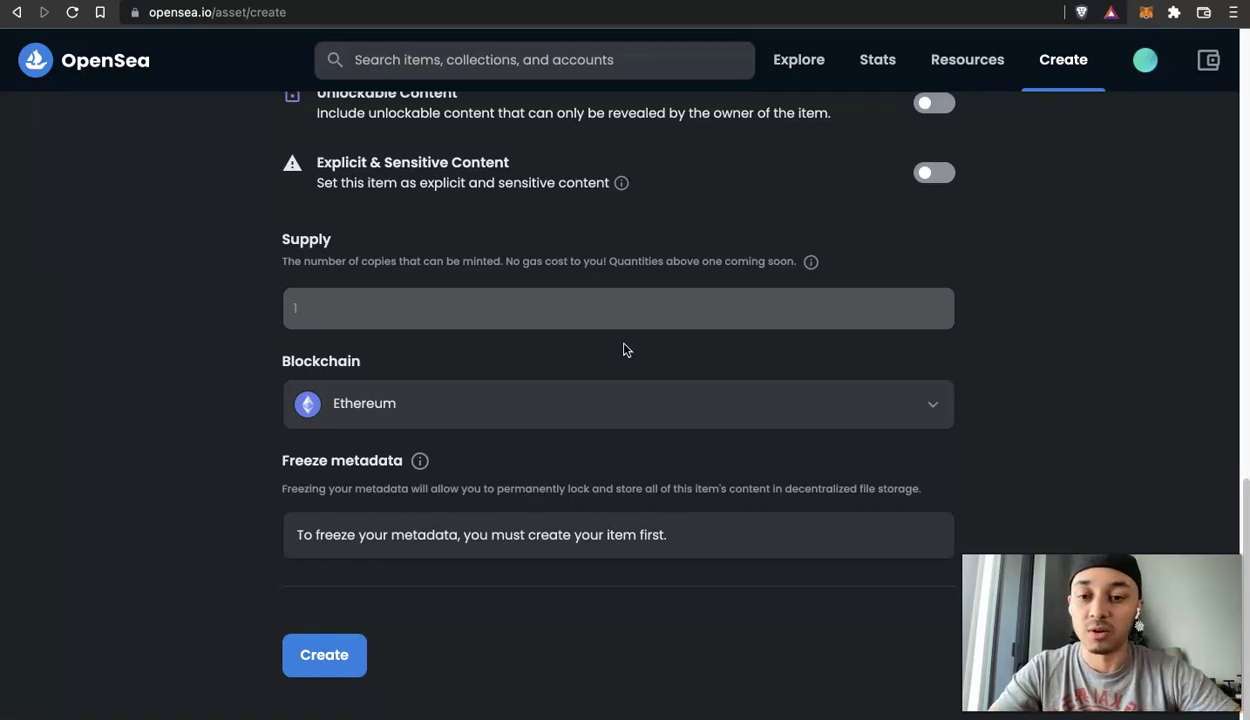
pyautogui.click(612, 361)
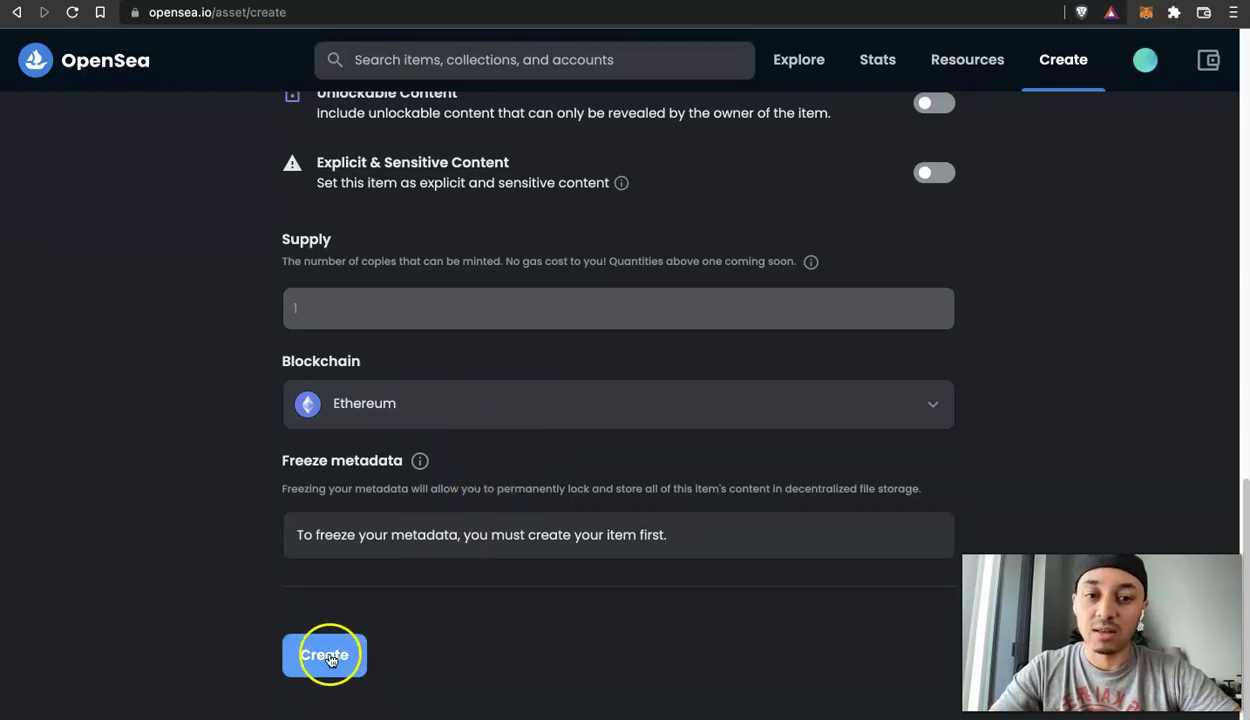
# Review the completed item form, create the NFT, and dismiss the dialog over its new page.
pyautogui.scroll(10, 428, 628)
pyautogui.scroll(6, 550, 510)
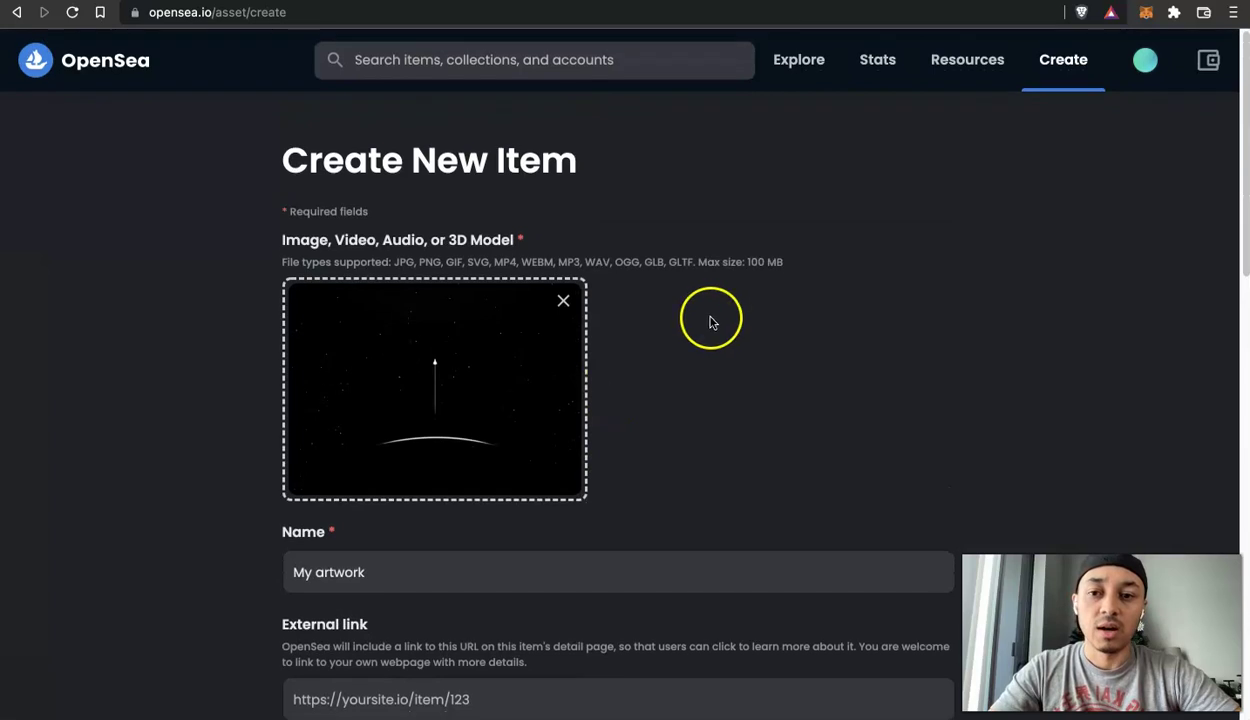
pyautogui.scroll(-15, 710, 322)
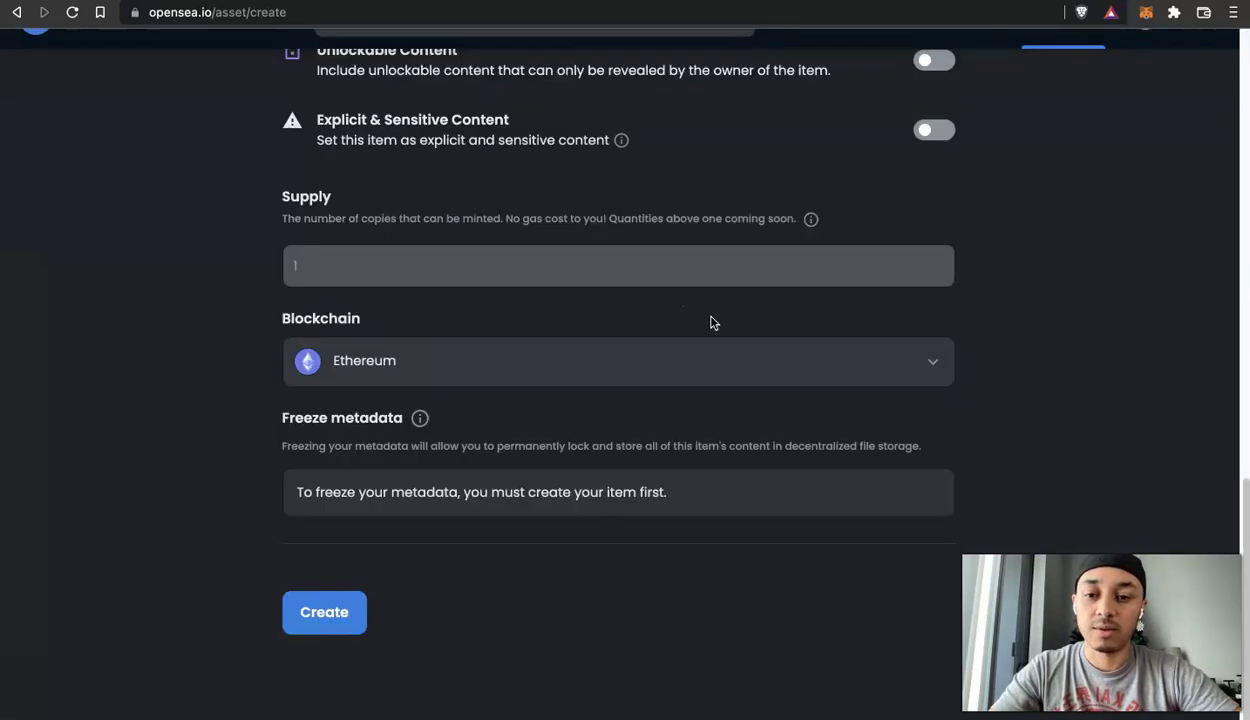
pyautogui.click(345, 651)
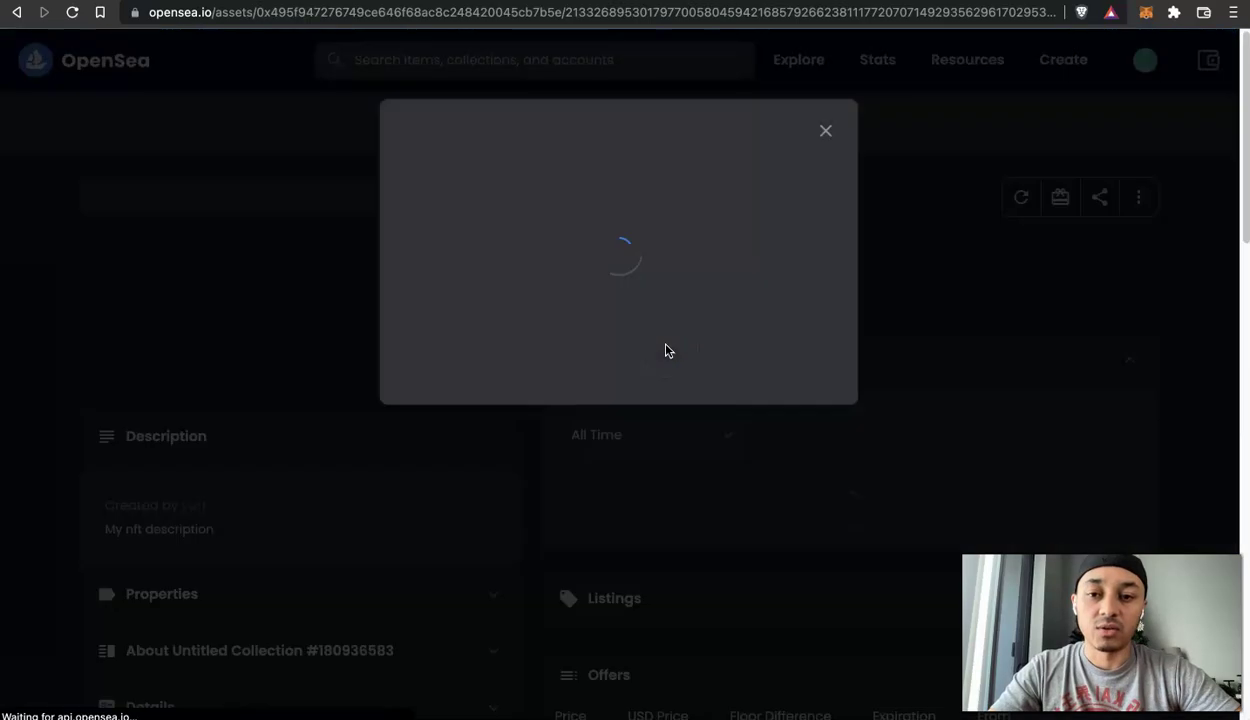
pyautogui.click(836, 132)
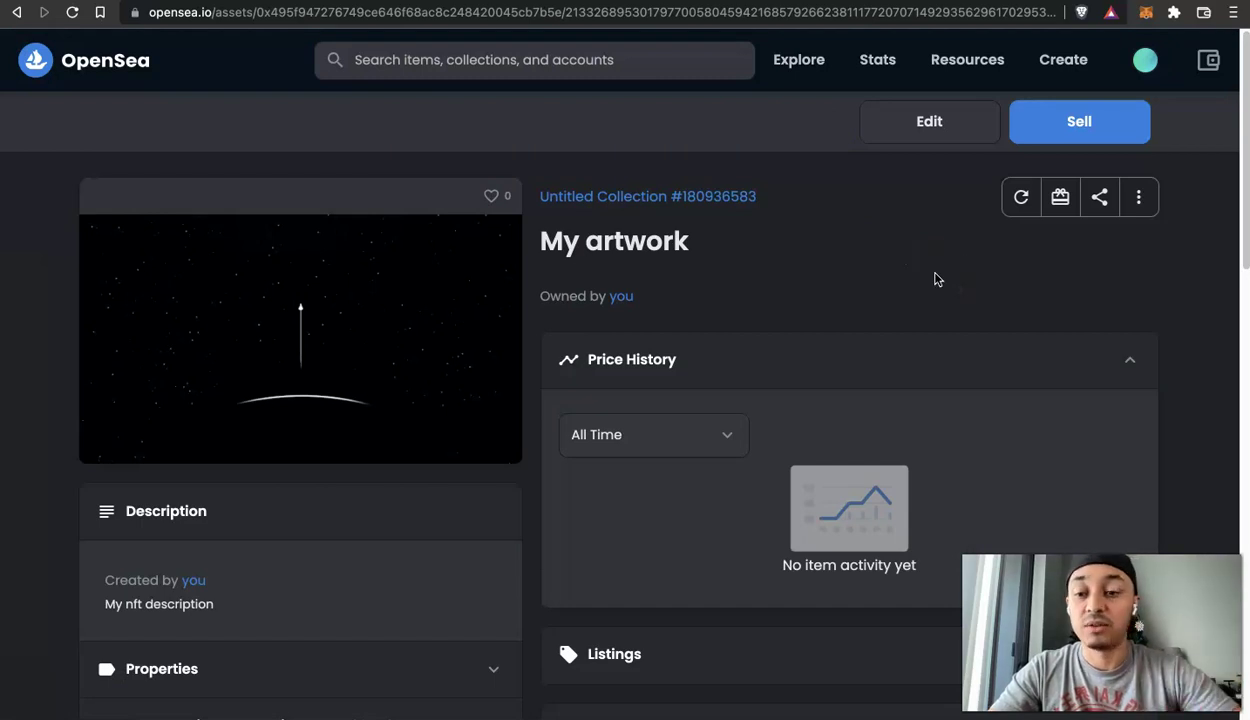
# Put My artwork up for sale as a fixed-price listing with a price of 0.2 ETH.
pyautogui.scroll(-15, 935, 280)
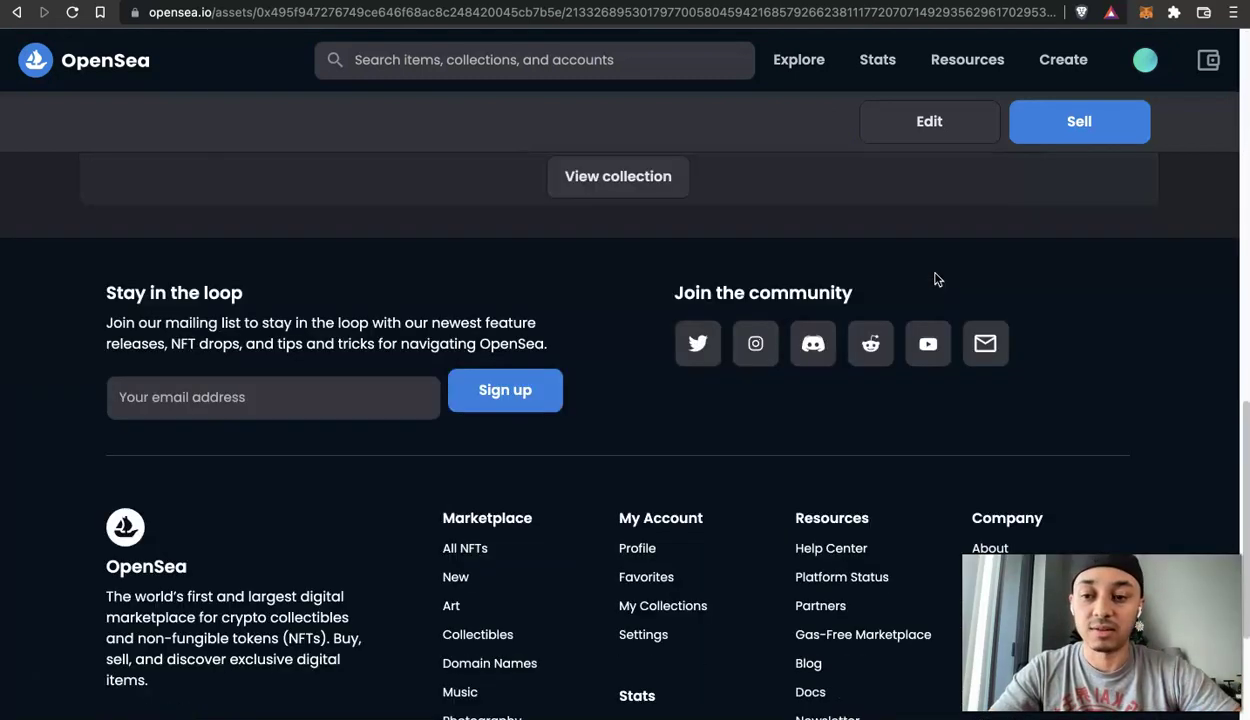
pyautogui.scroll(15, 935, 280)
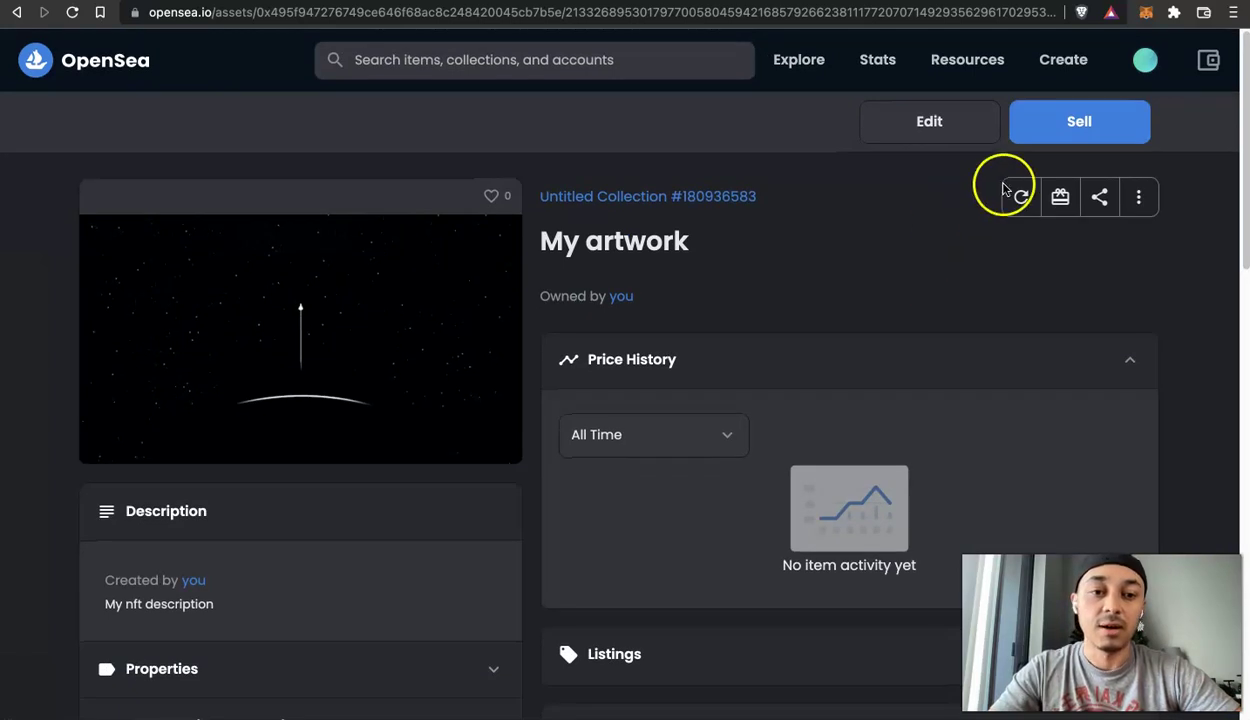
pyautogui.click(1093, 125)
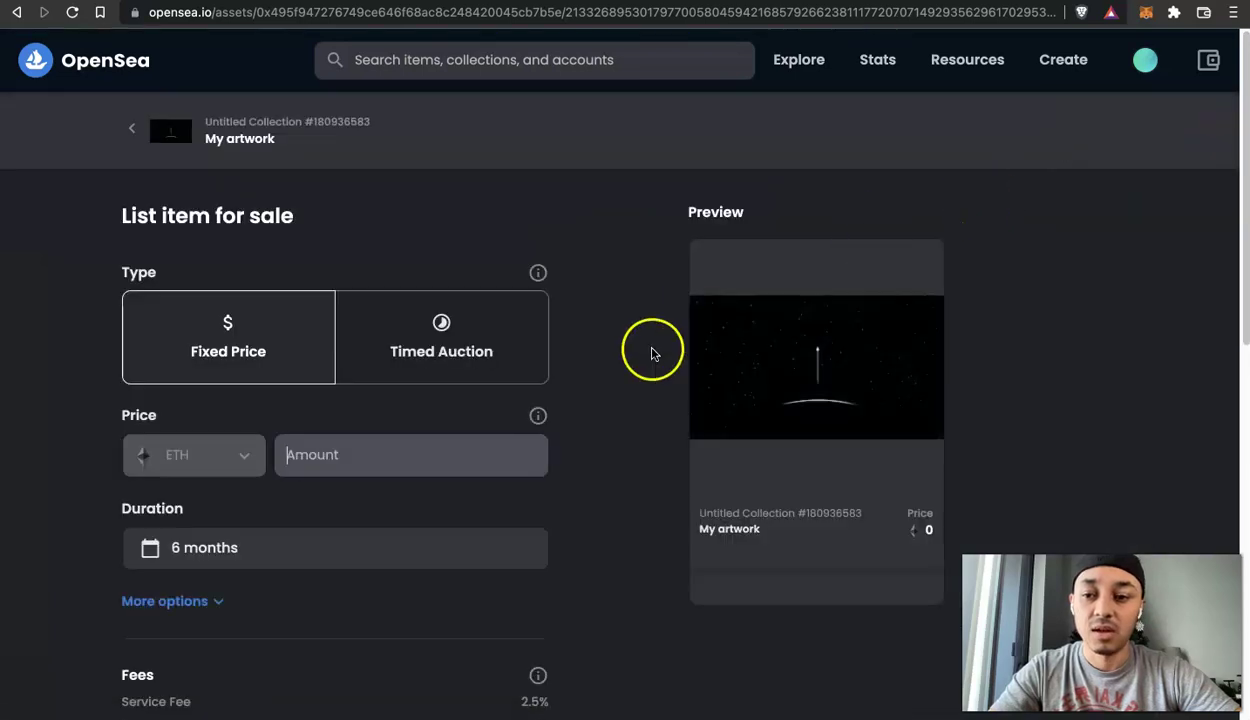
pyautogui.scroll(-2, 588, 444)
pyautogui.click(479, 358)
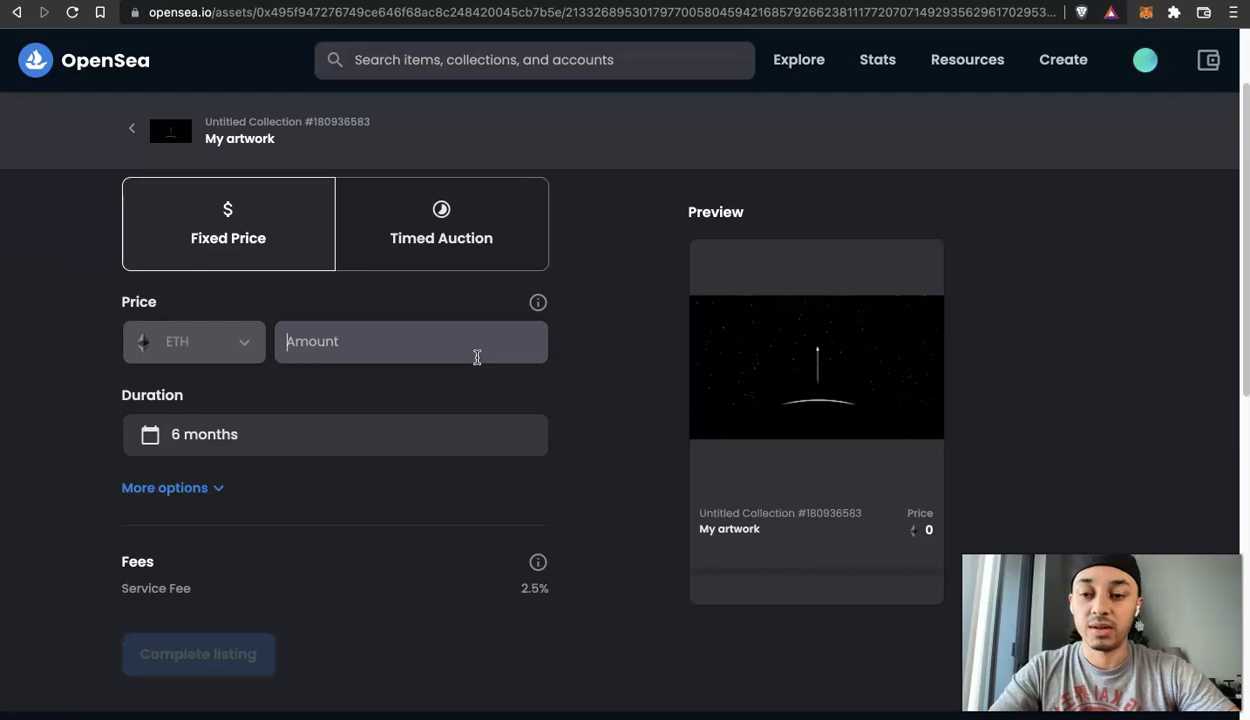
pyautogui.write('0.2')
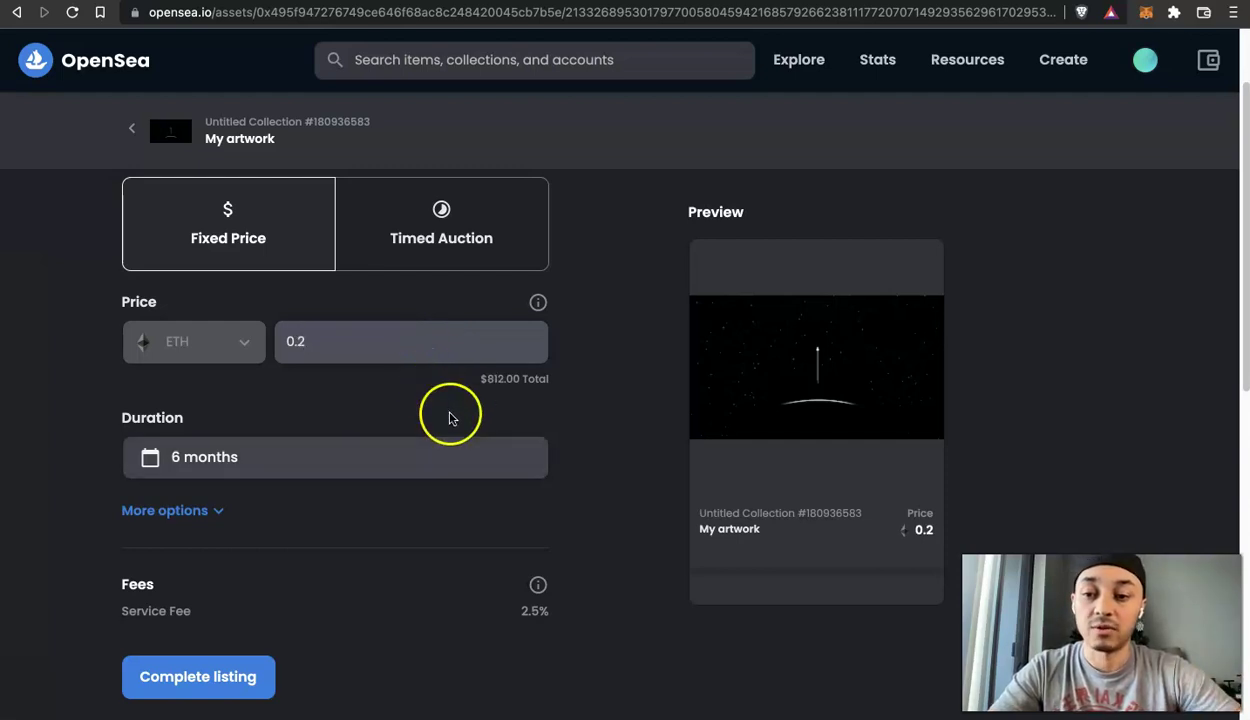
# Check the date range choices for the listing's duration without choosing a different one.
pyautogui.scroll(-1, 449, 413)
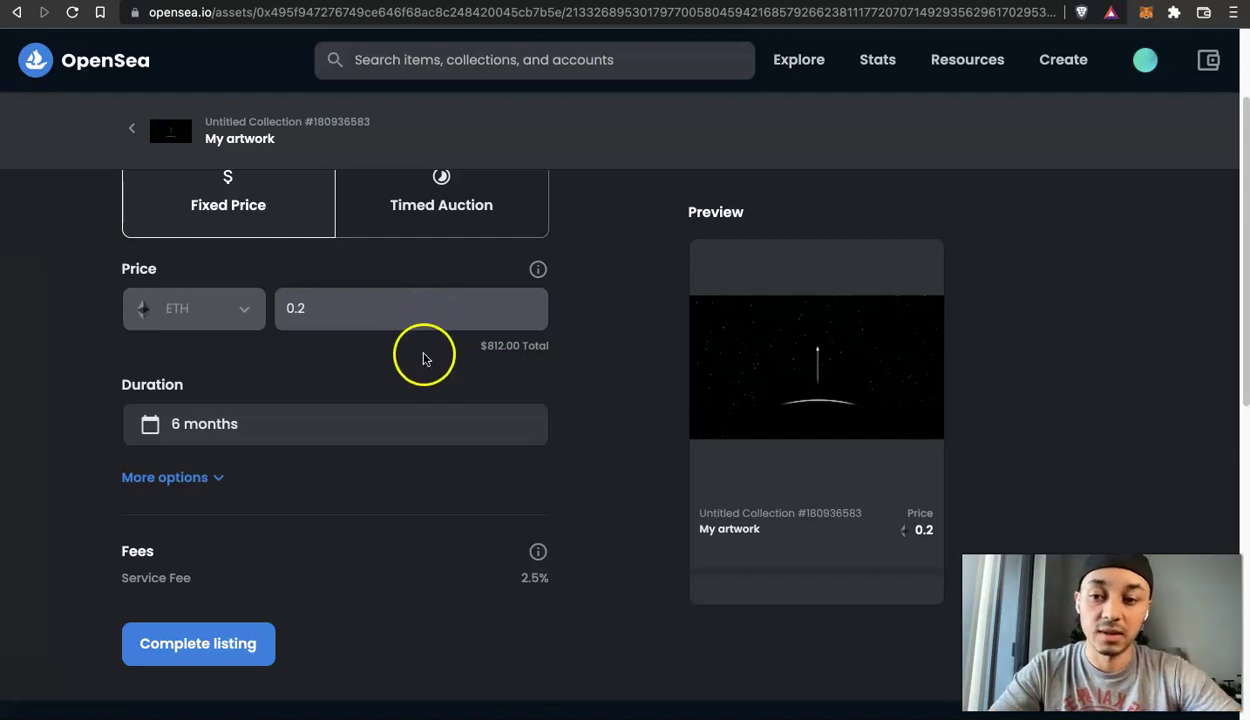
pyautogui.scroll(-1, 422, 358)
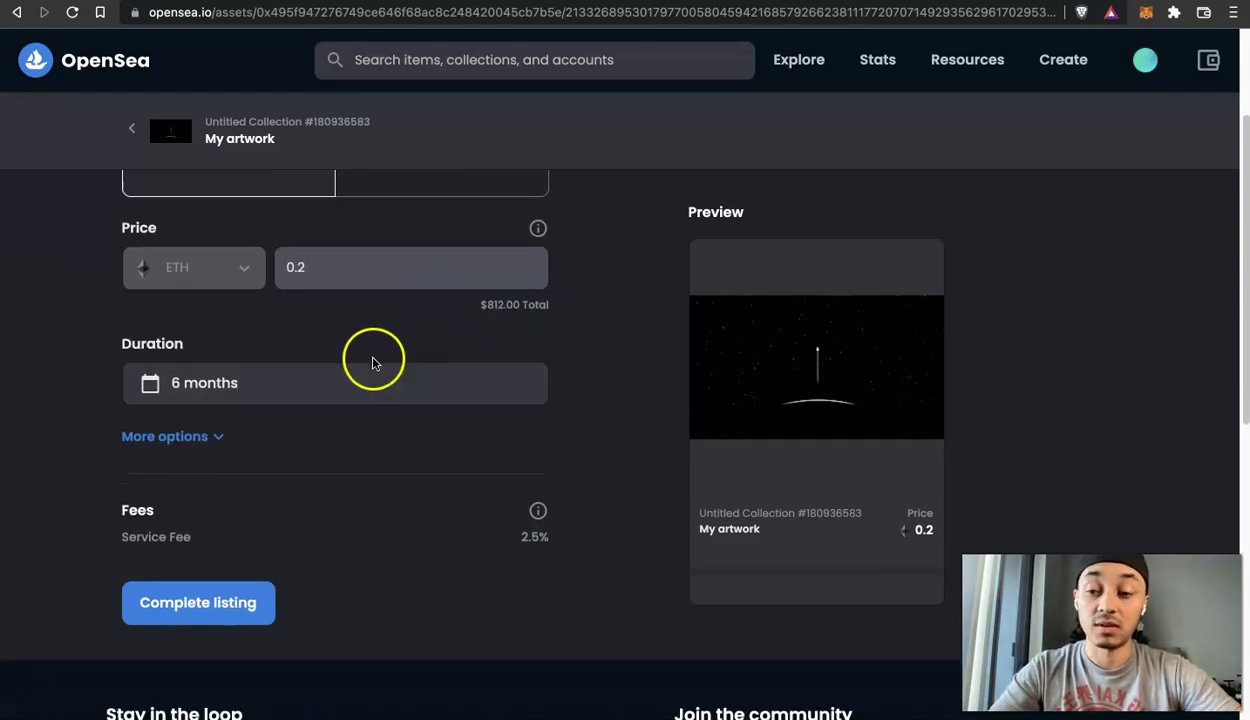
pyautogui.scroll(-1, 377, 419)
pyautogui.click(245, 338)
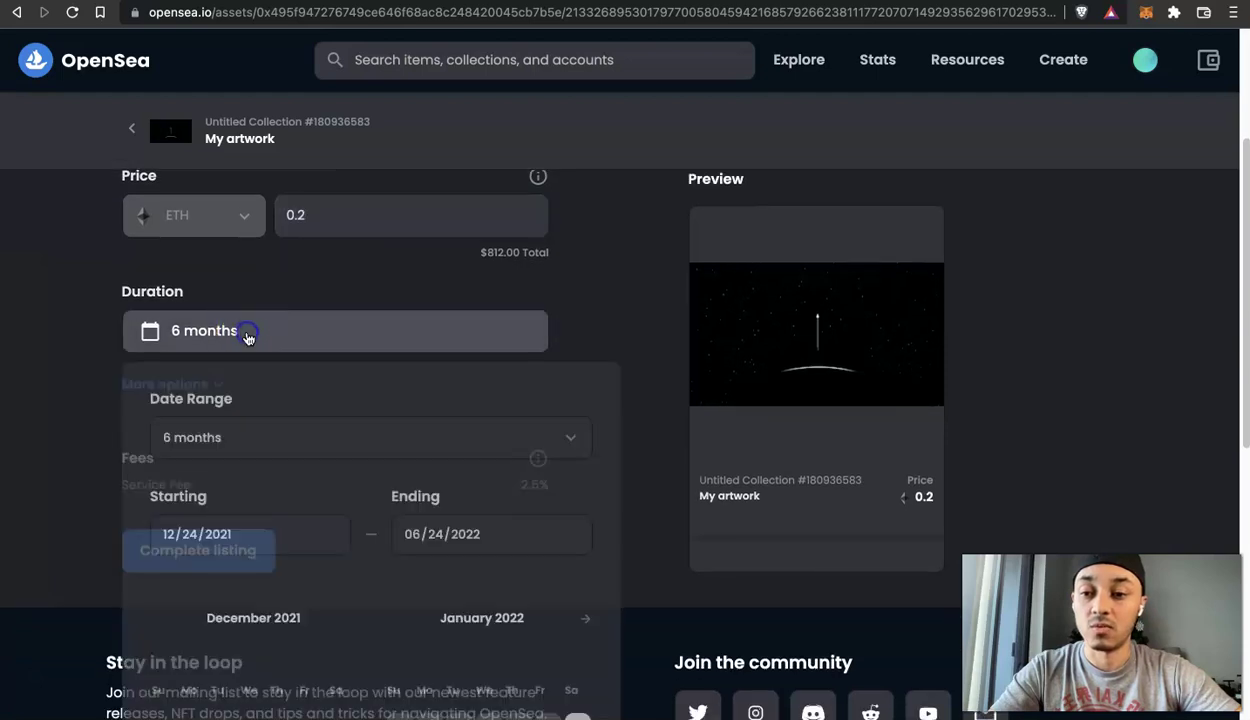
pyautogui.click(360, 433)
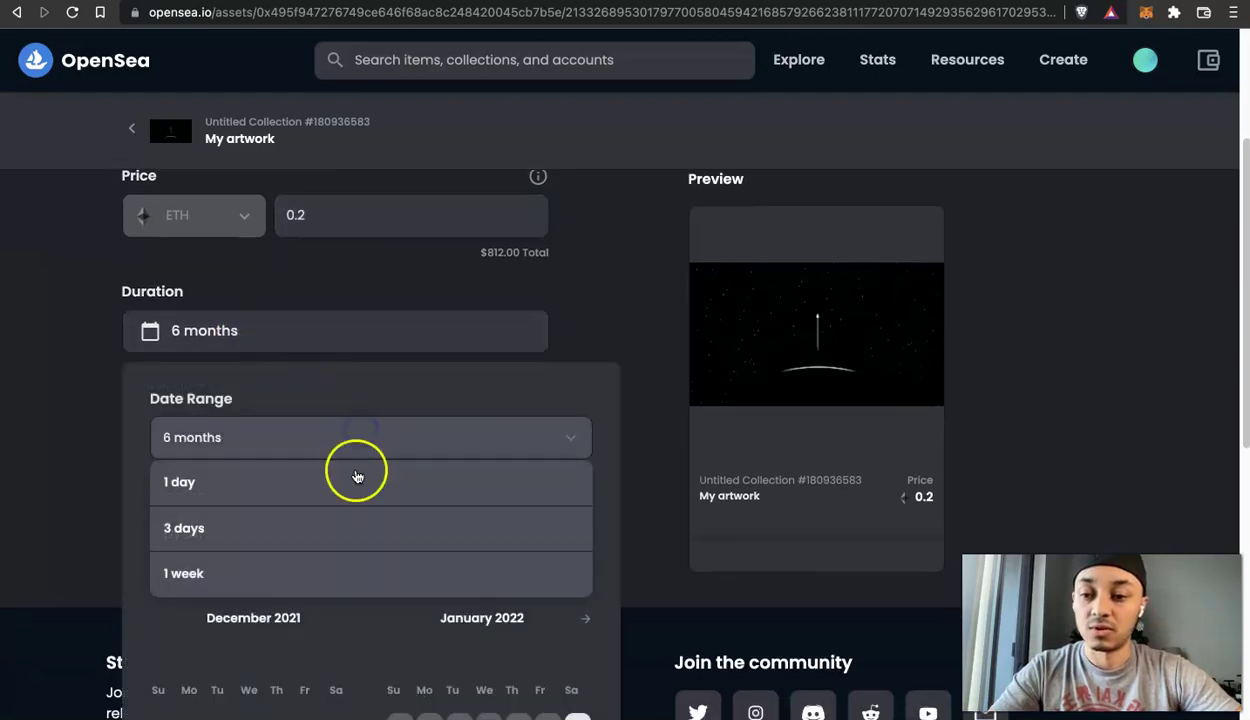
pyautogui.click(590, 342)
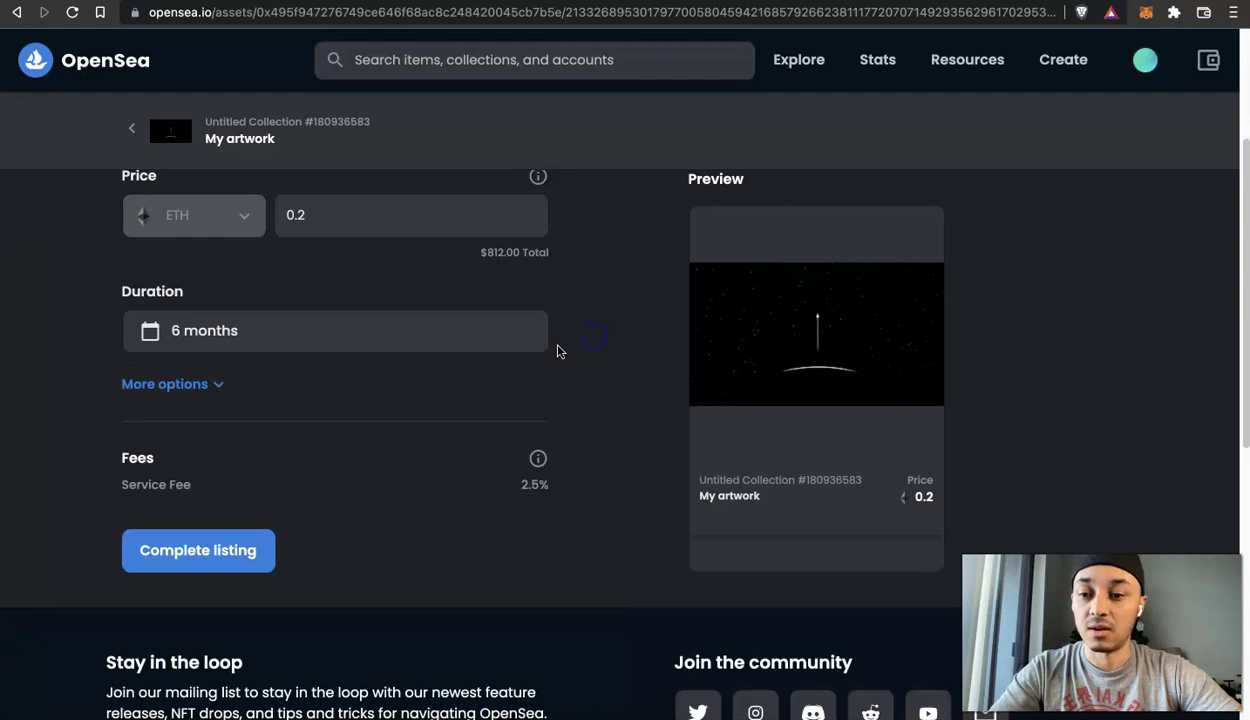
# Expand the extra listing options and try reserving the item for a specific buyer, switching the reservation off again.
pyautogui.click(167, 385)
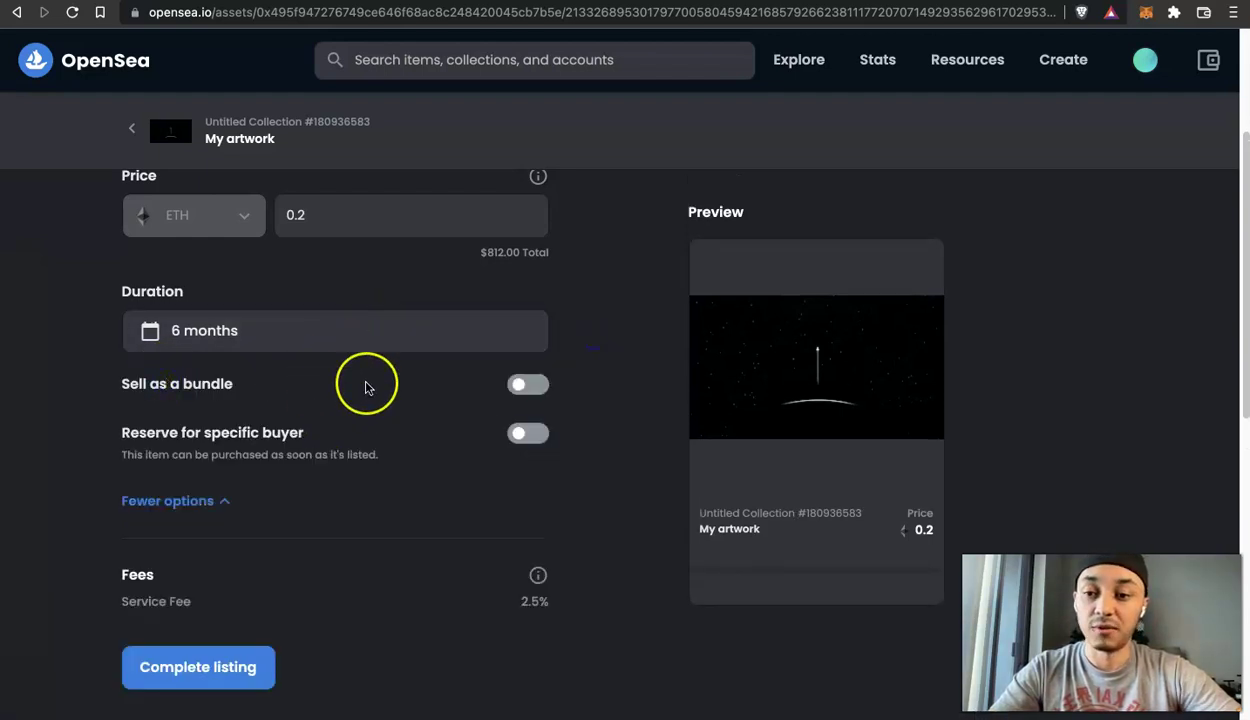
pyautogui.scroll(-1, 366, 386)
pyautogui.scroll(-3, 366, 384)
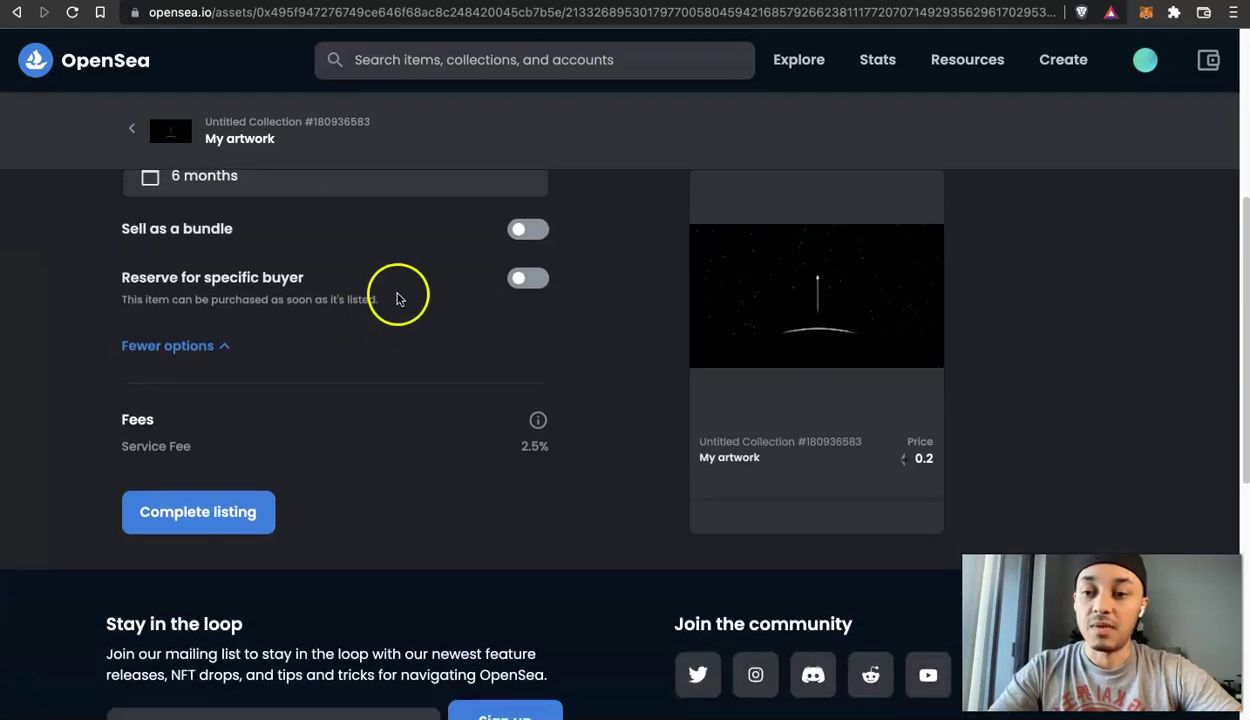
pyautogui.scroll(2, 396, 296)
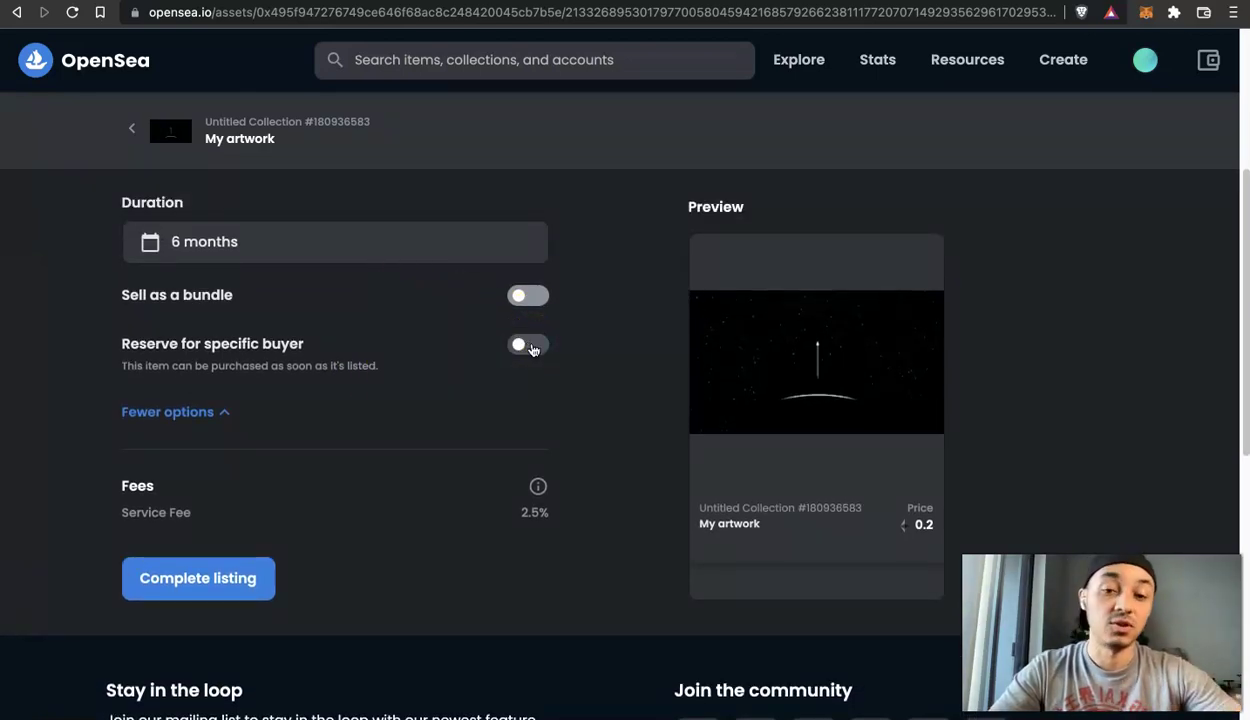
pyautogui.click(510, 346)
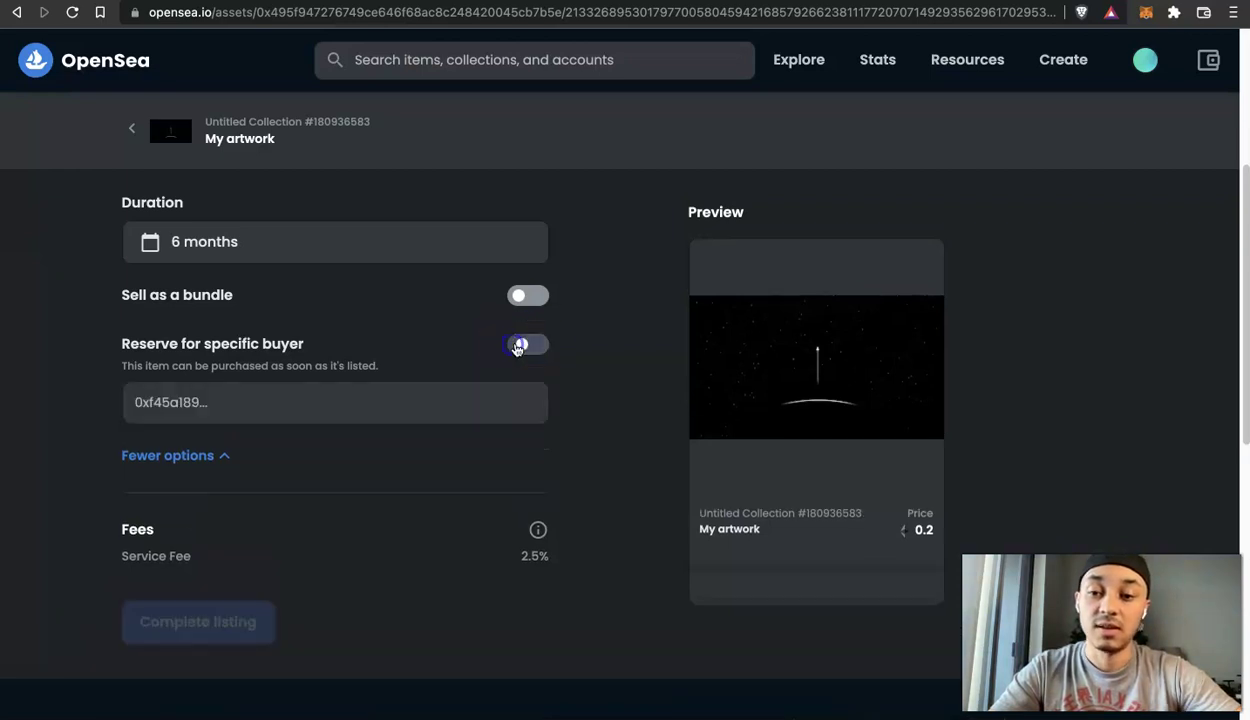
pyautogui.click(460, 391)
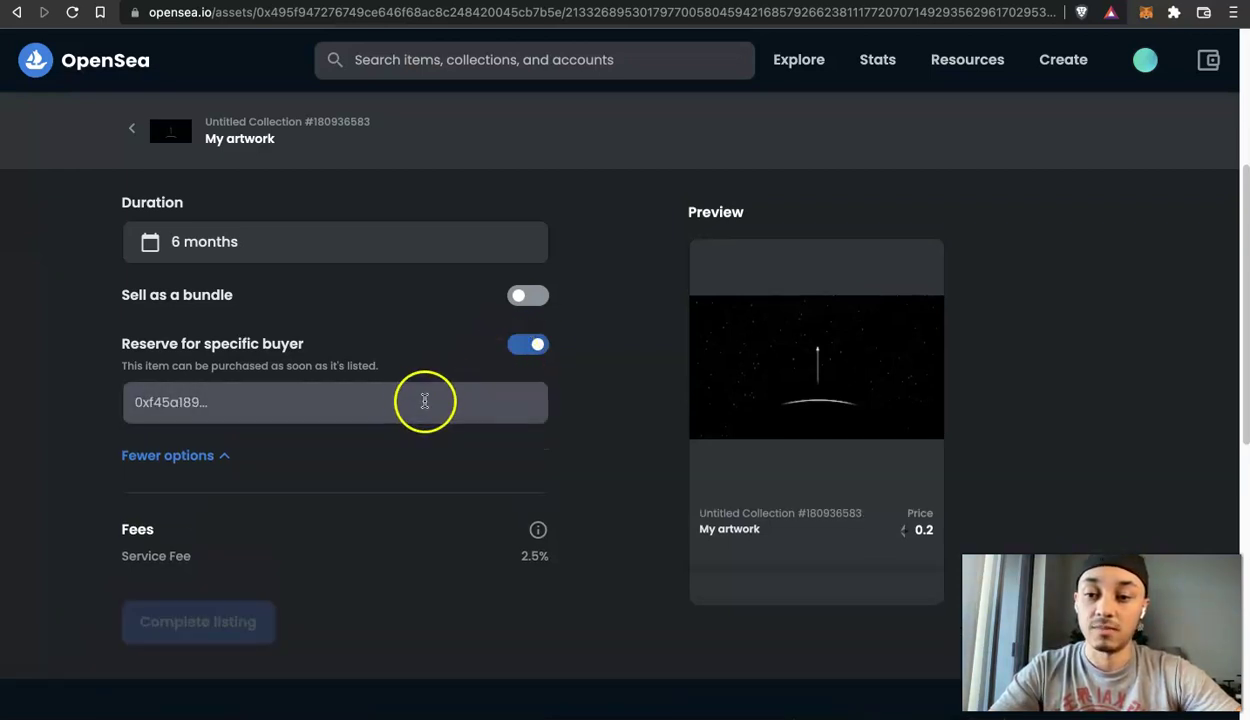
pyautogui.click(515, 345)
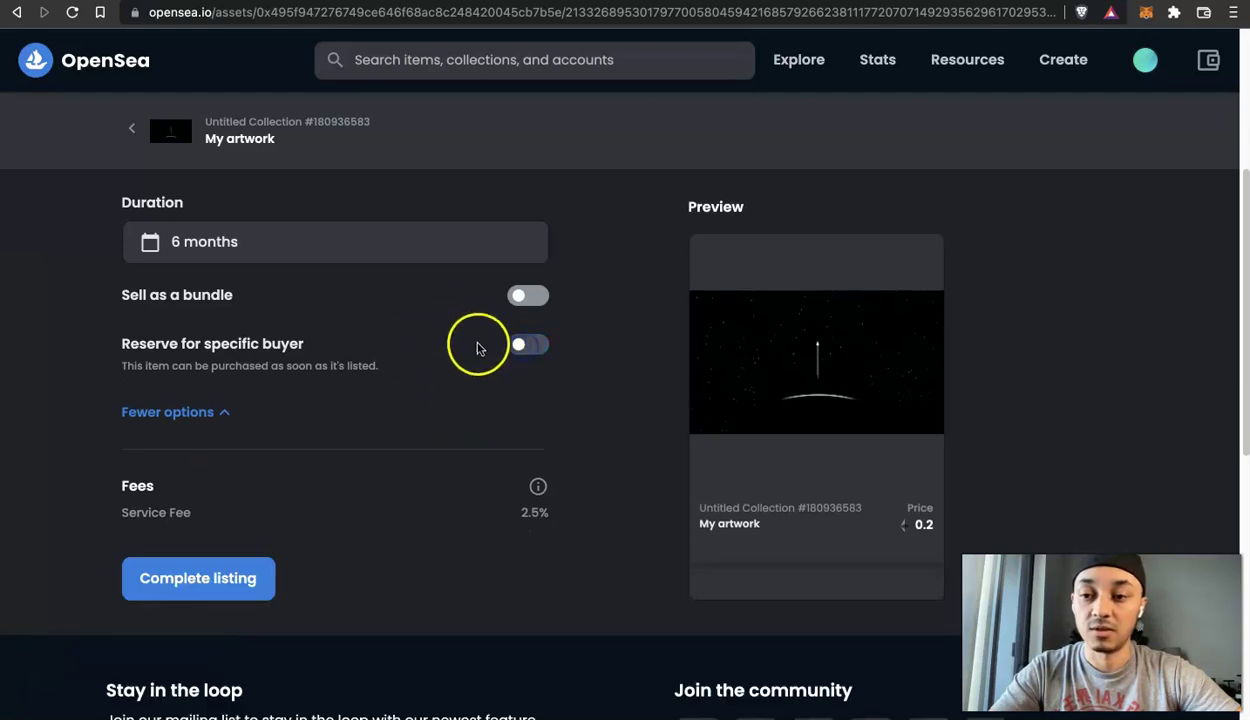
# Check the listing's service fee, submit the listing for completion, and examine the wallet initialization requirement.
pyautogui.scroll(-2, 405, 388)
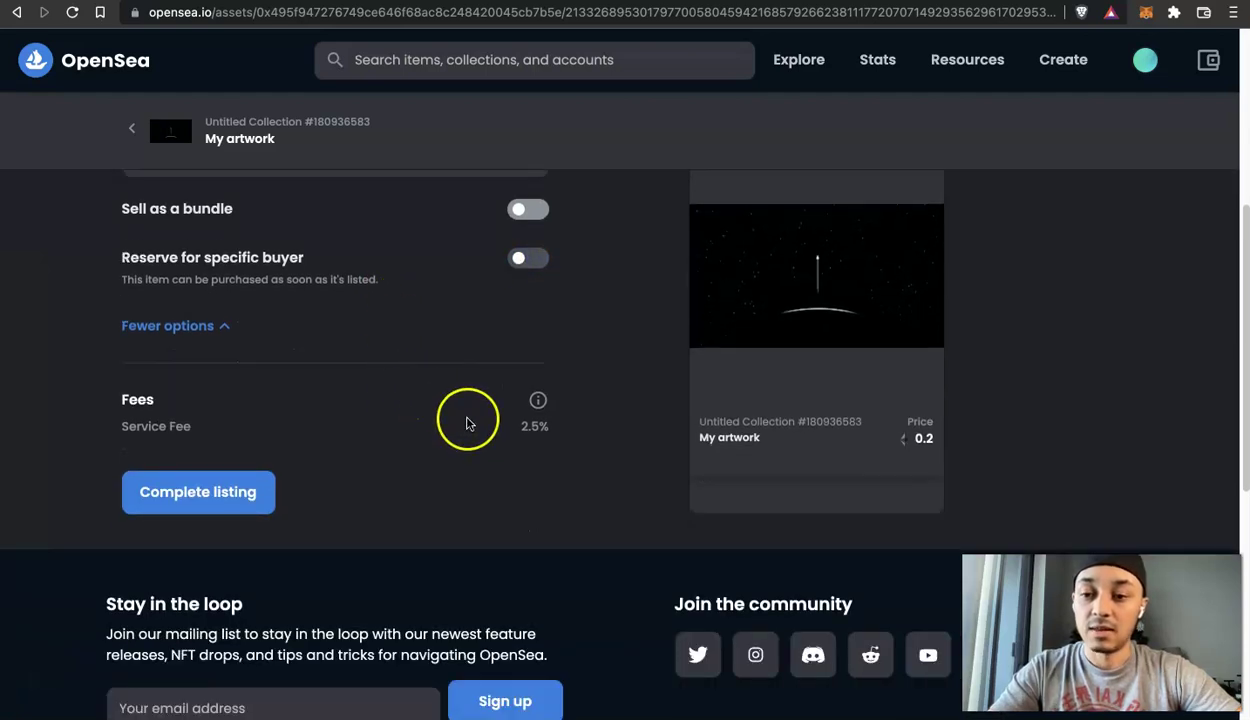
pyautogui.tripleClick(524, 421)
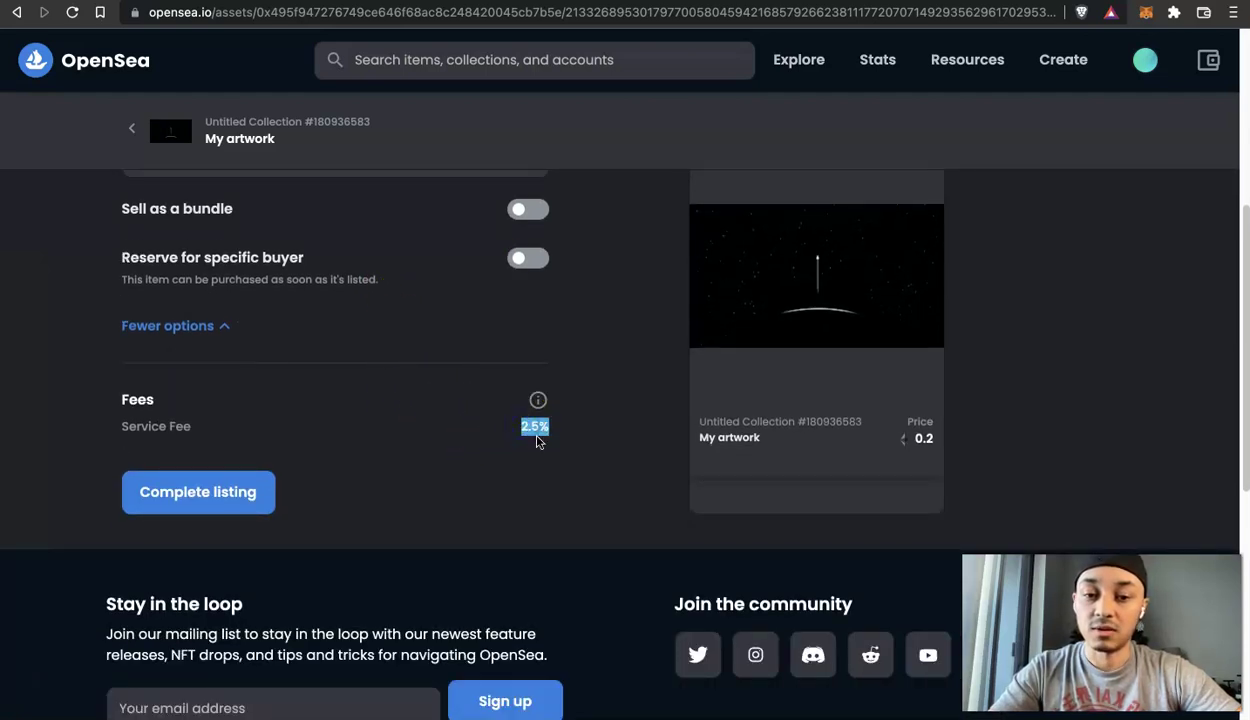
pyautogui.click(242, 488)
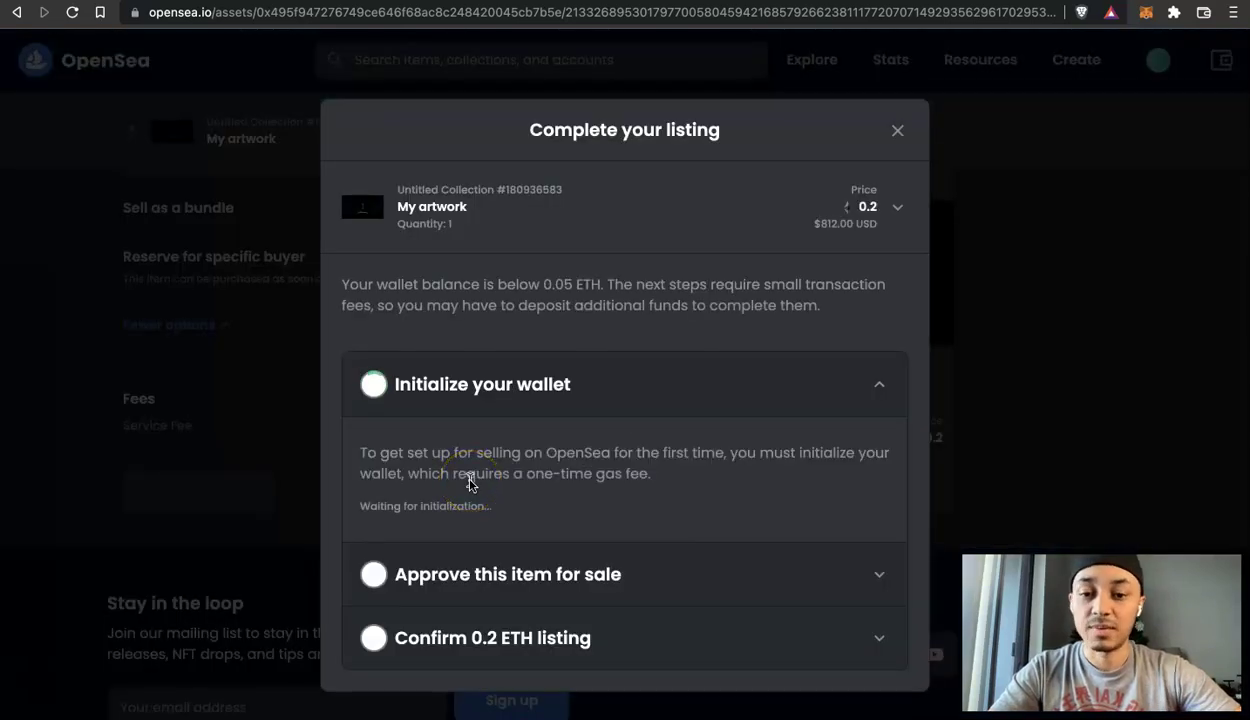
pyautogui.click(652, 448)
pyautogui.click(700, 441)
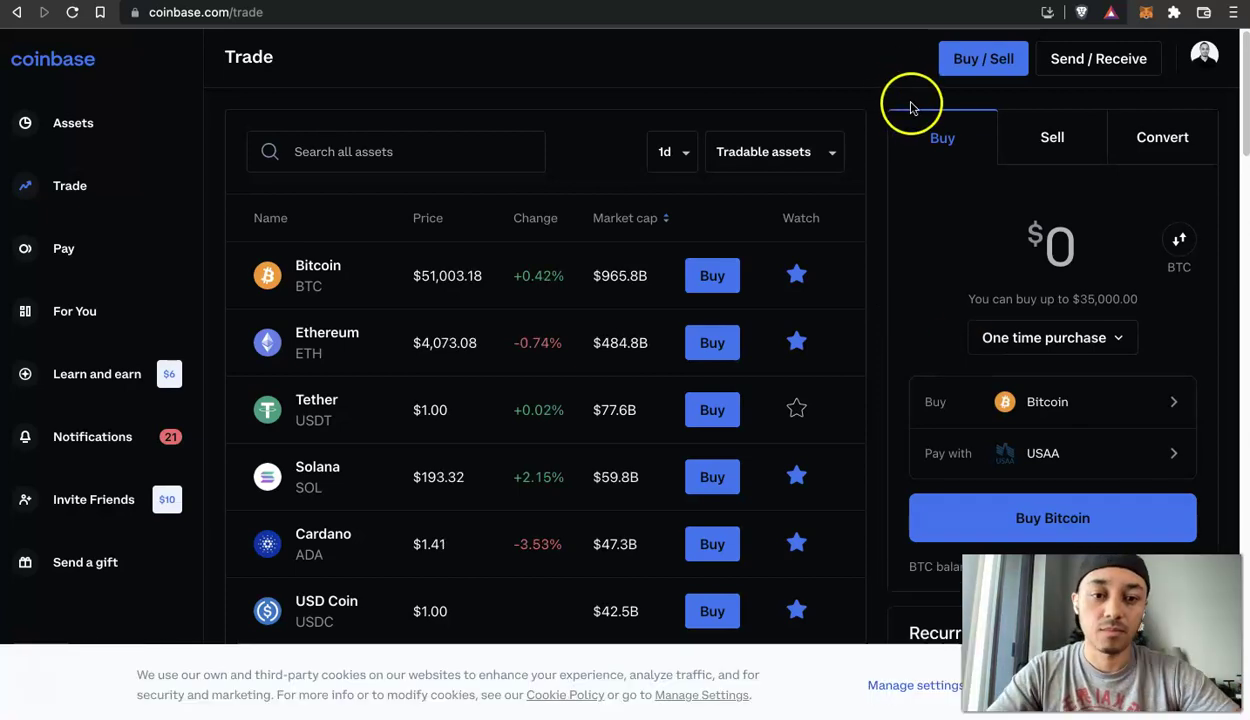
# On Coinbase's Trade page, choose Ethereum as the asset to buy and set the one-time purchase amount to $175.
pyautogui.click(1068, 403)
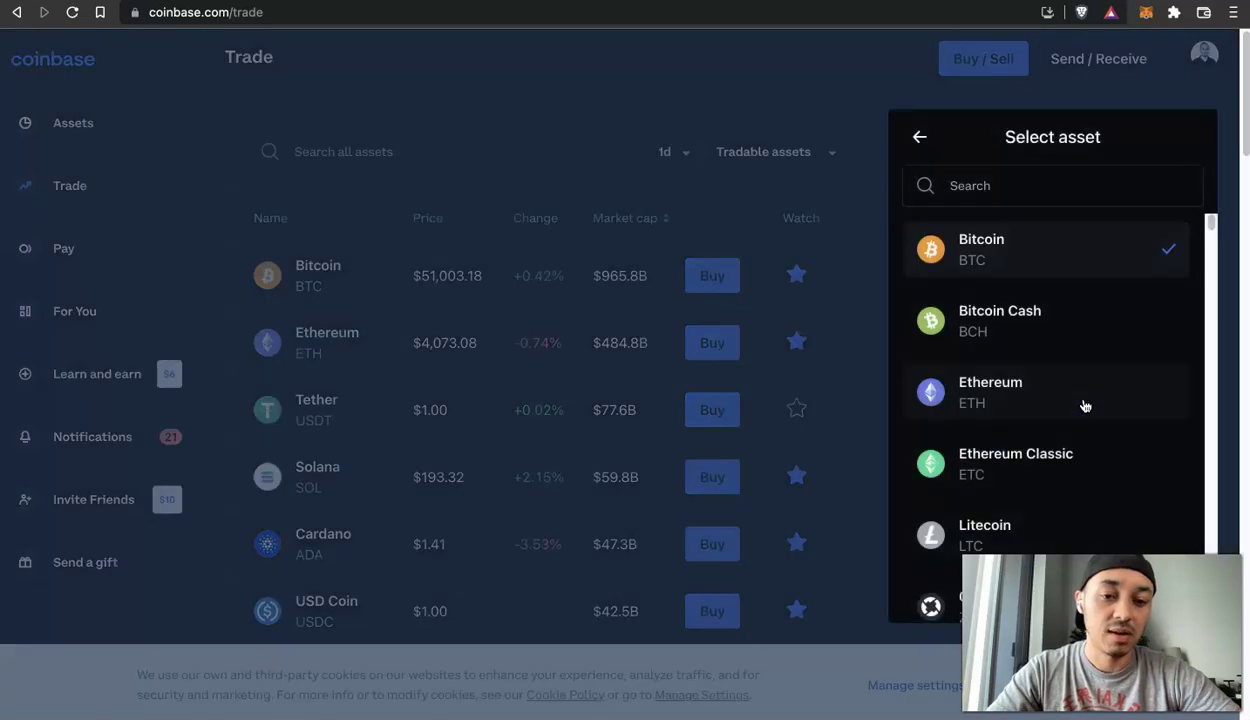
pyautogui.click(1043, 406)
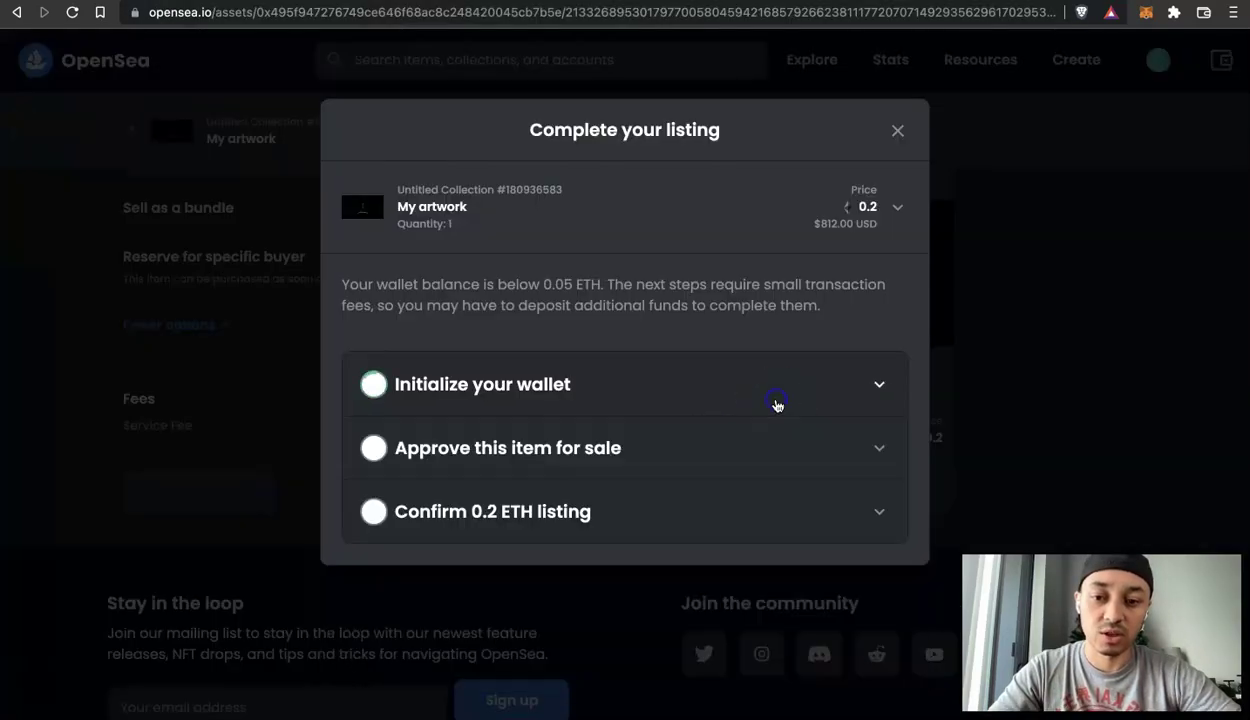
pyautogui.click(777, 404)
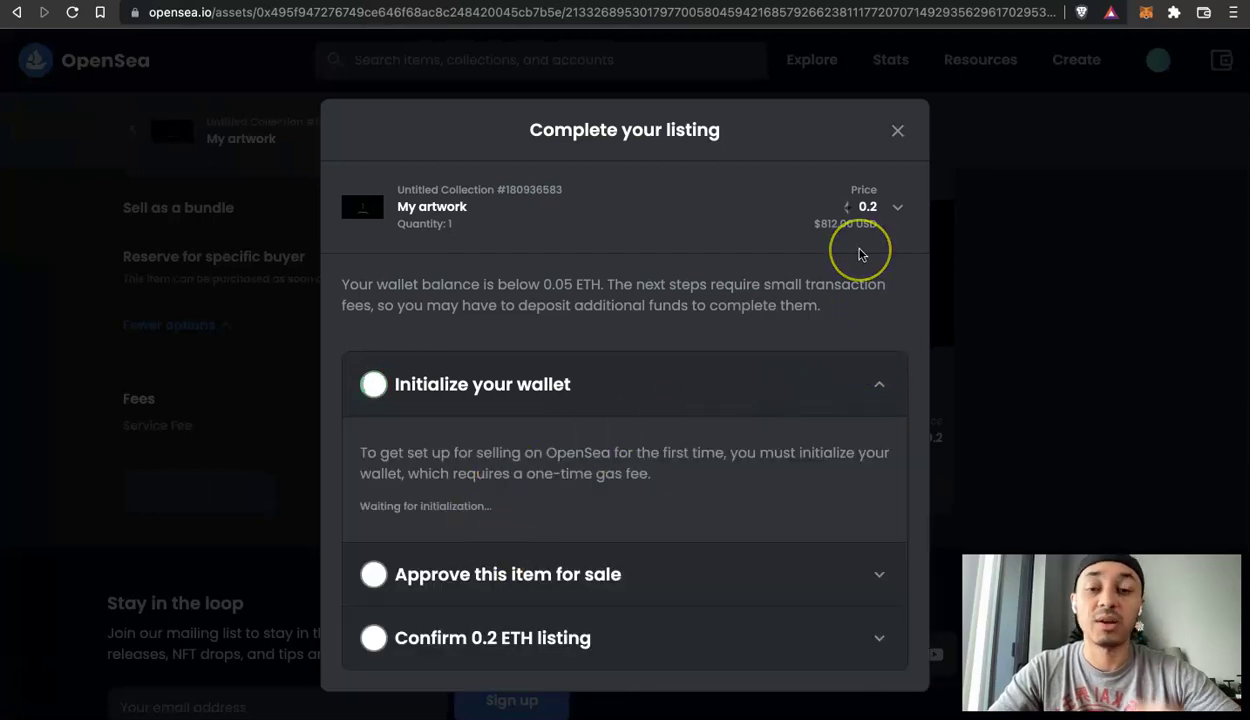
pyautogui.click(975, 235)
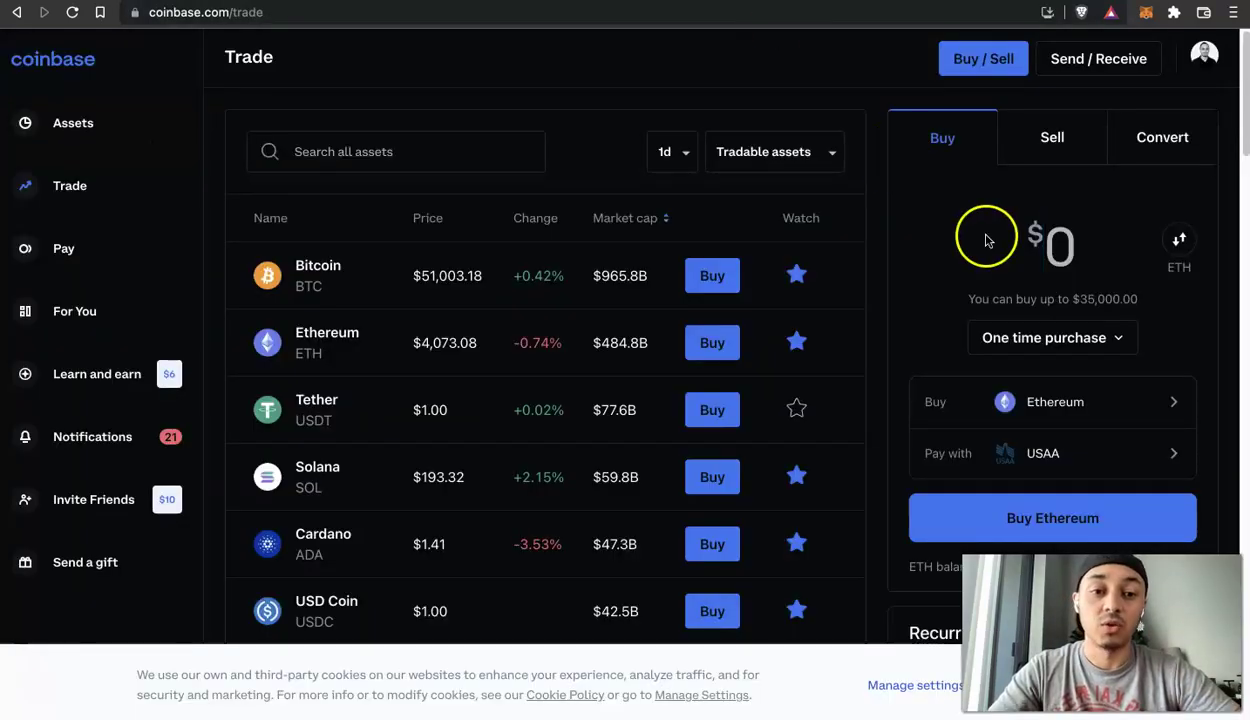
pyautogui.write('17')
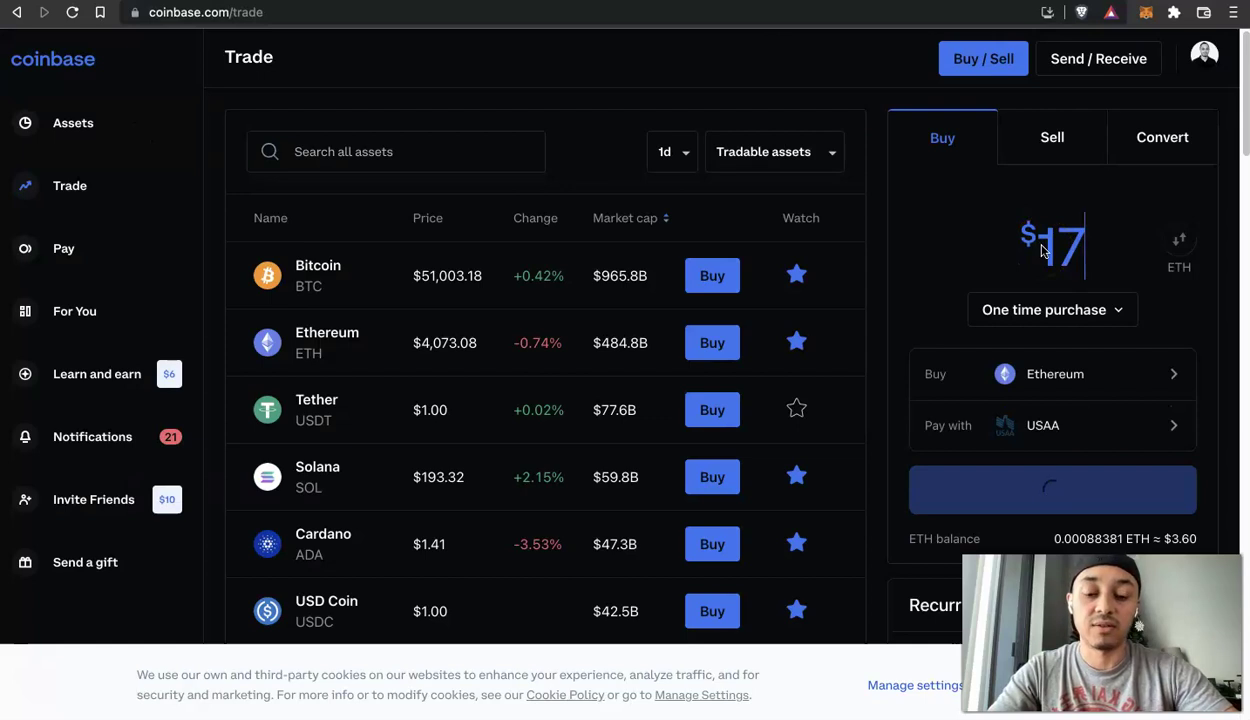
pyautogui.write('5')
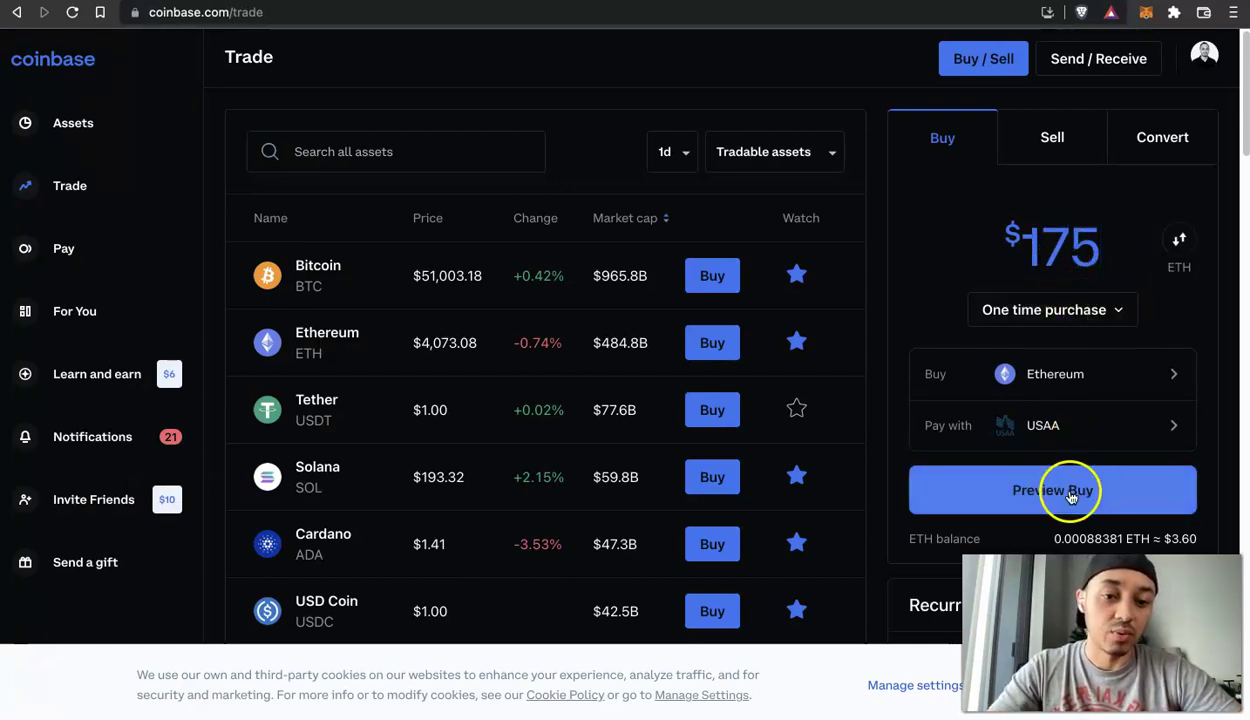
pyautogui.scroll(-1, 1082, 523)
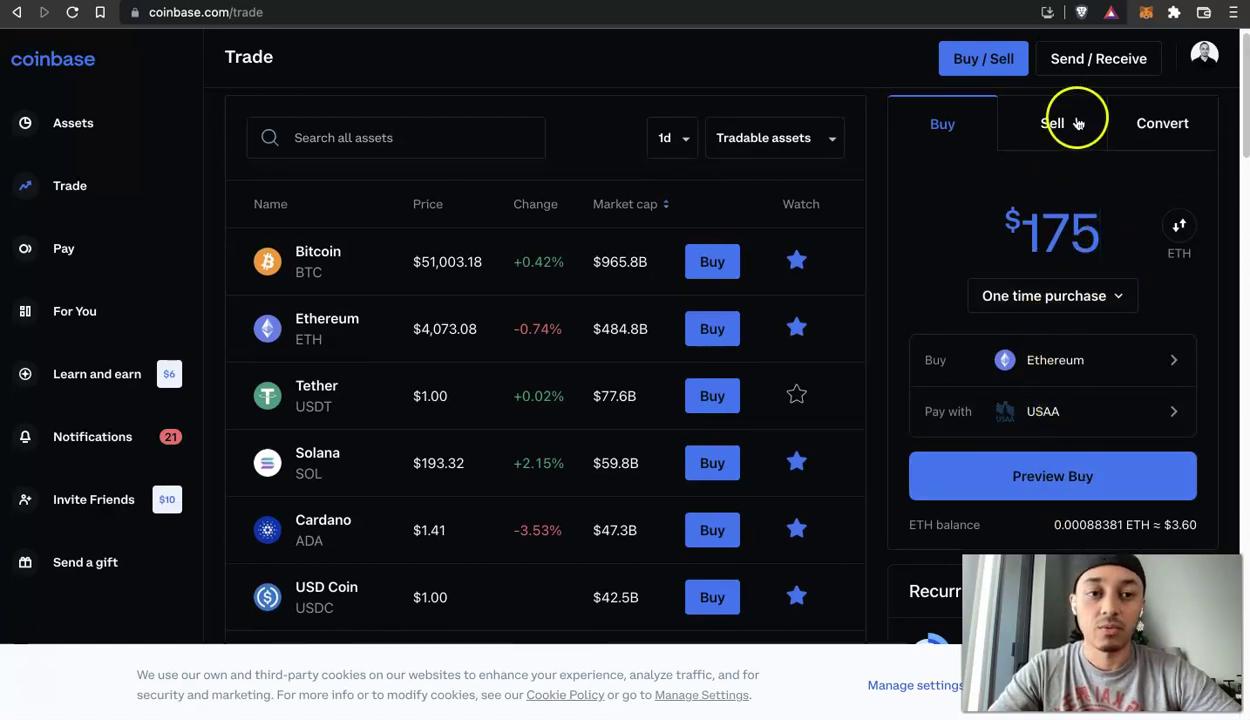
# Open a Coinbase send transfer, choose Ethereum as the asset to pay with, and set the amount to $175.
pyautogui.click(1108, 62)
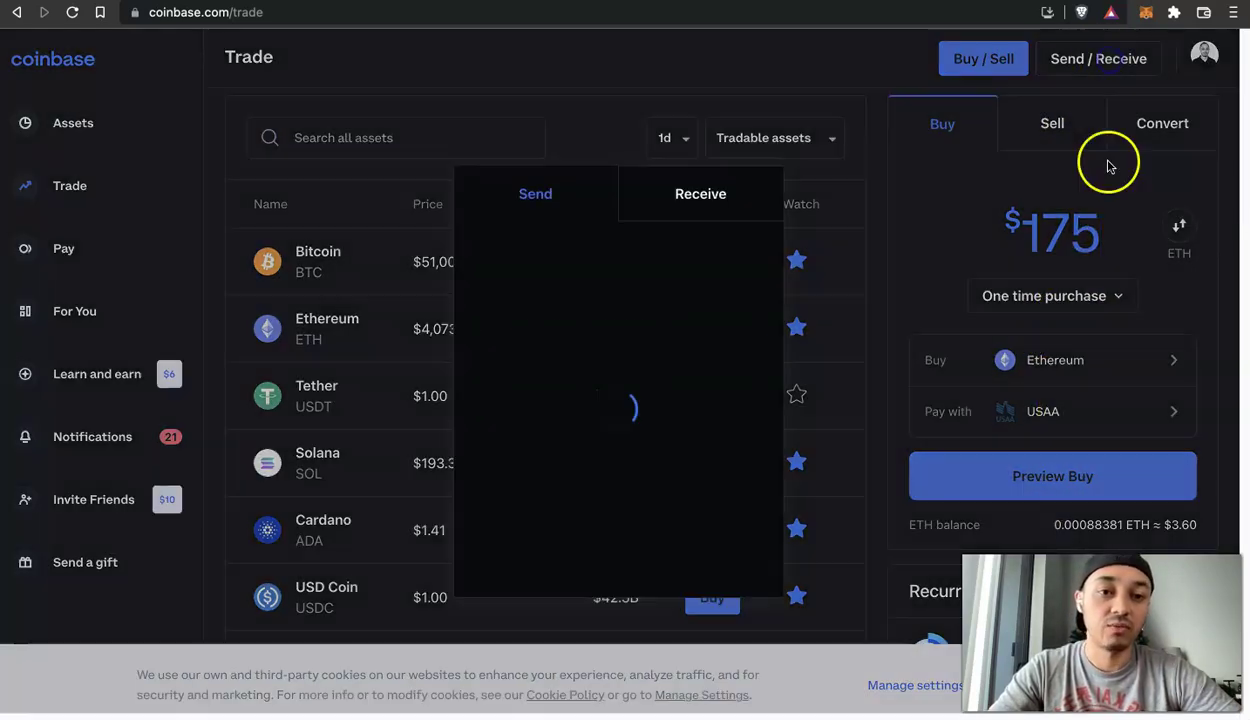
pyautogui.click(548, 202)
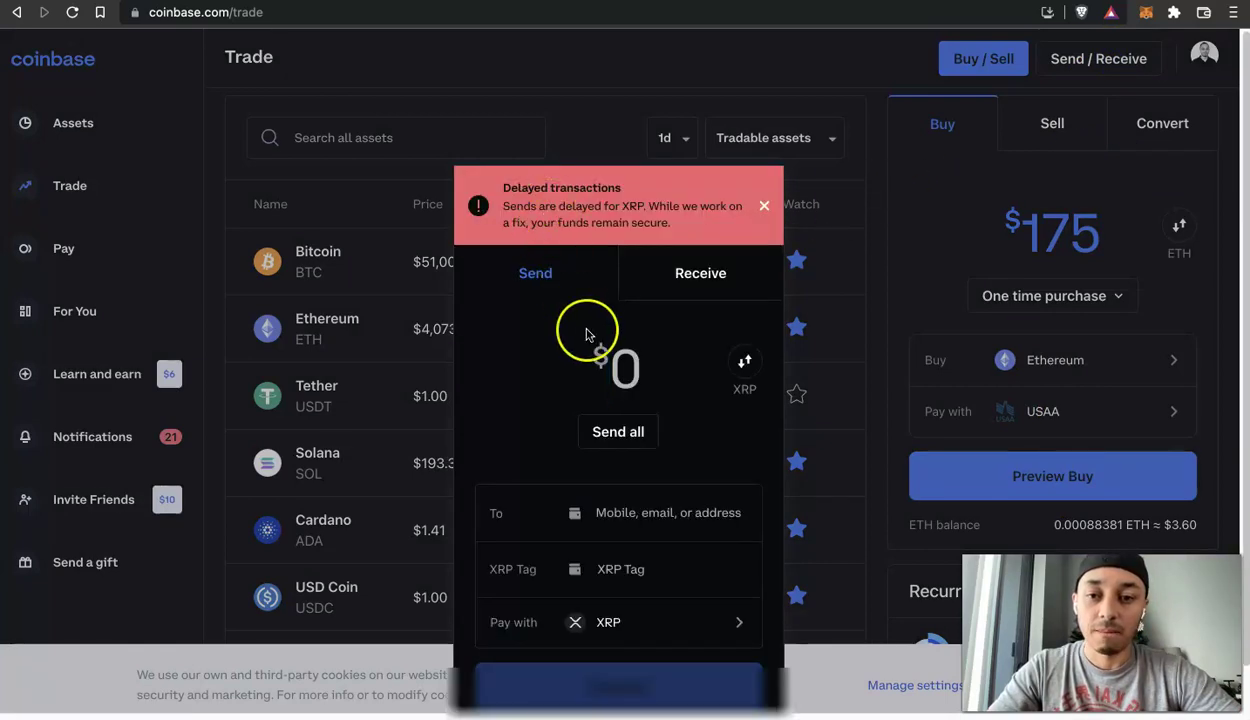
pyautogui.click(619, 455)
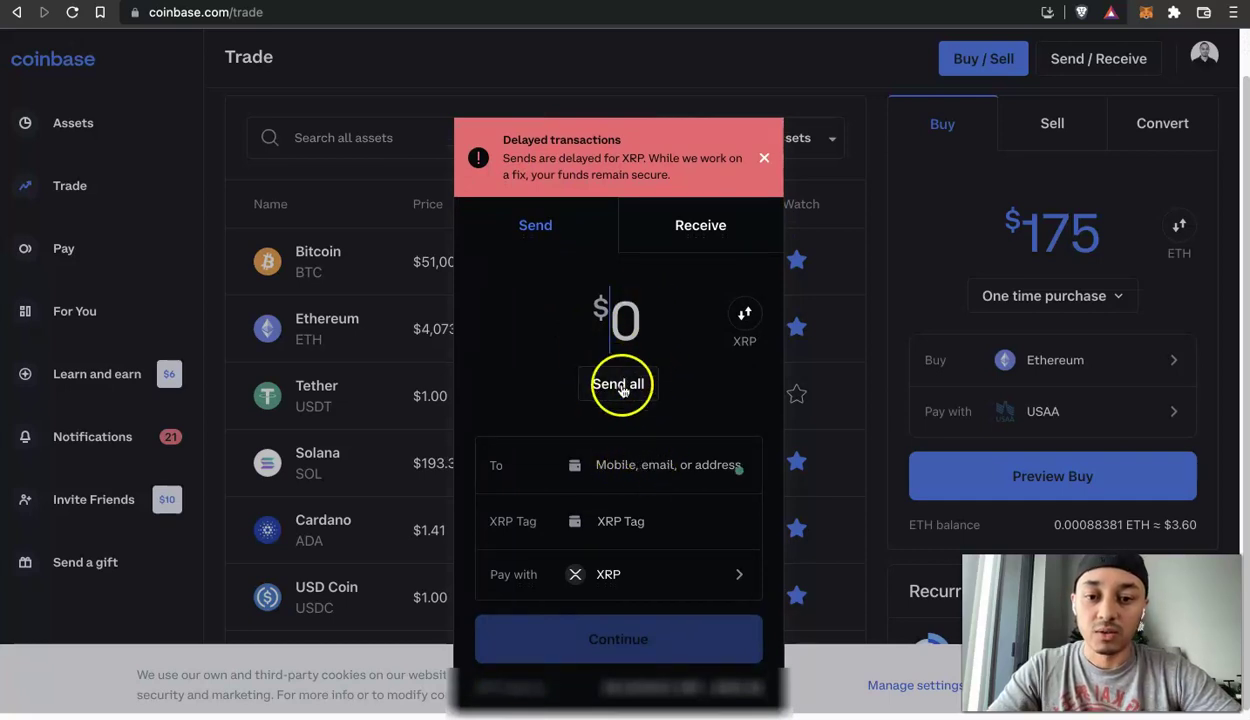
pyautogui.click(619, 574)
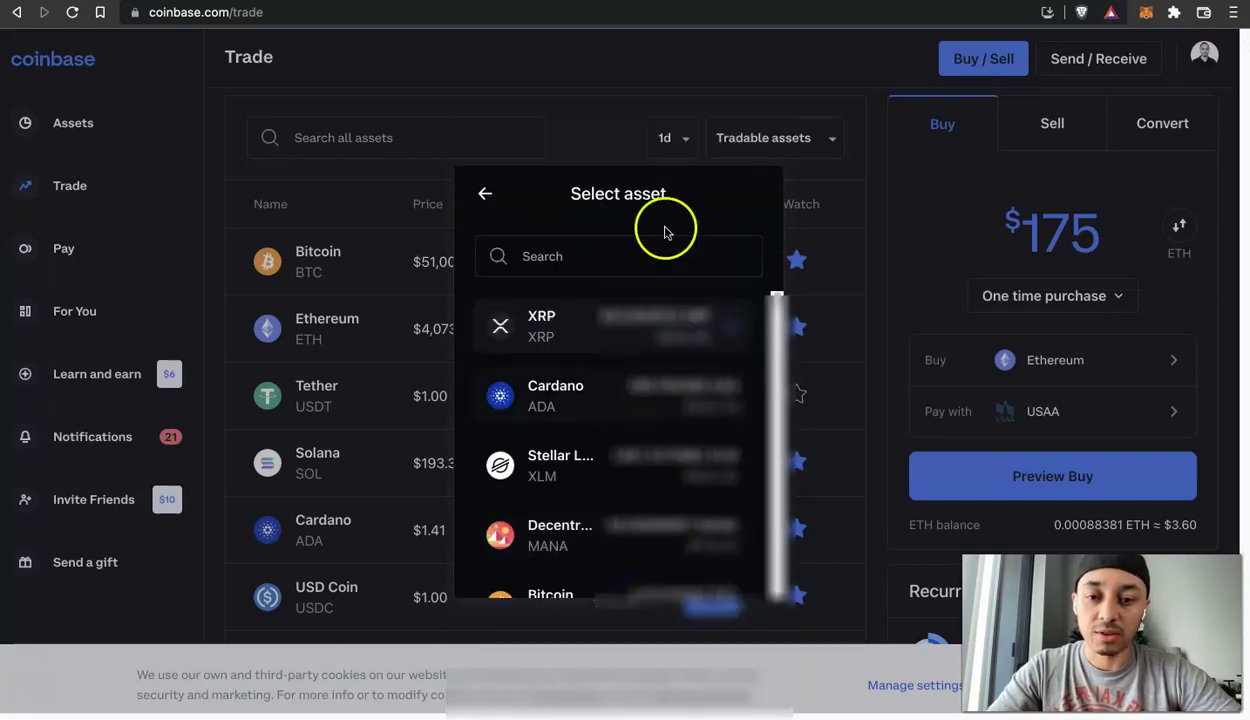
pyautogui.click(647, 252)
pyautogui.write('eth')
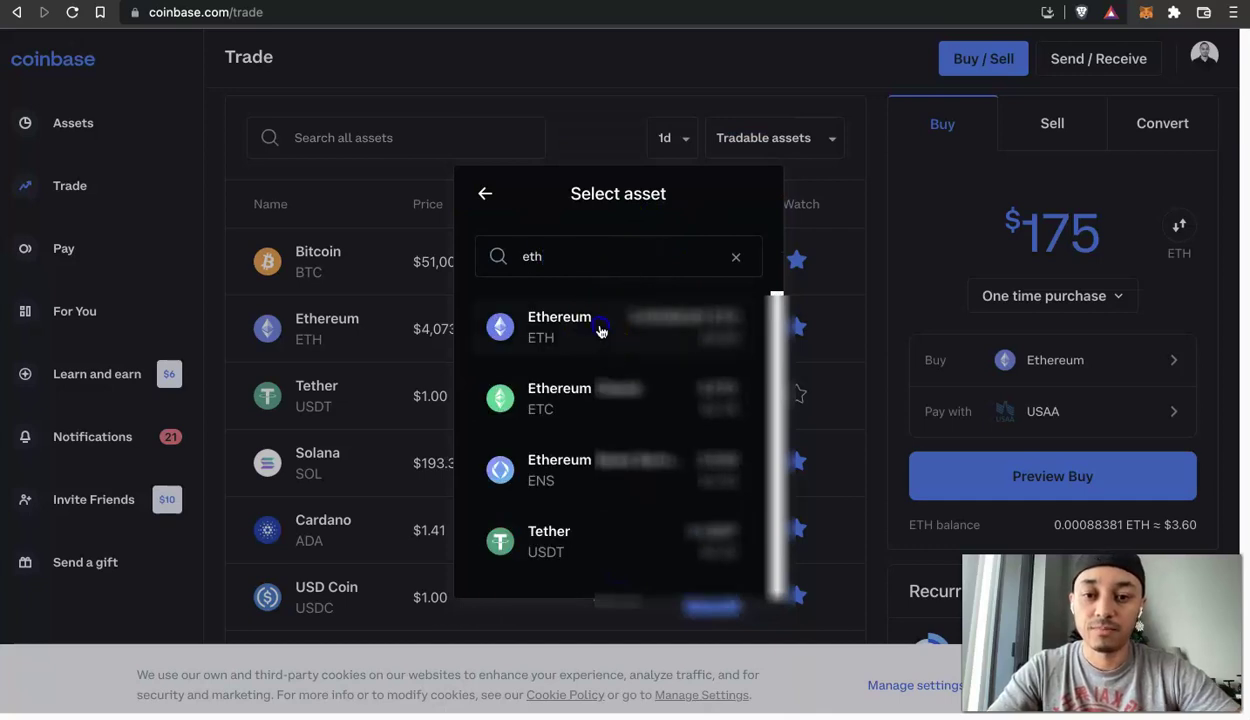
pyautogui.click(600, 324)
pyautogui.click(622, 303)
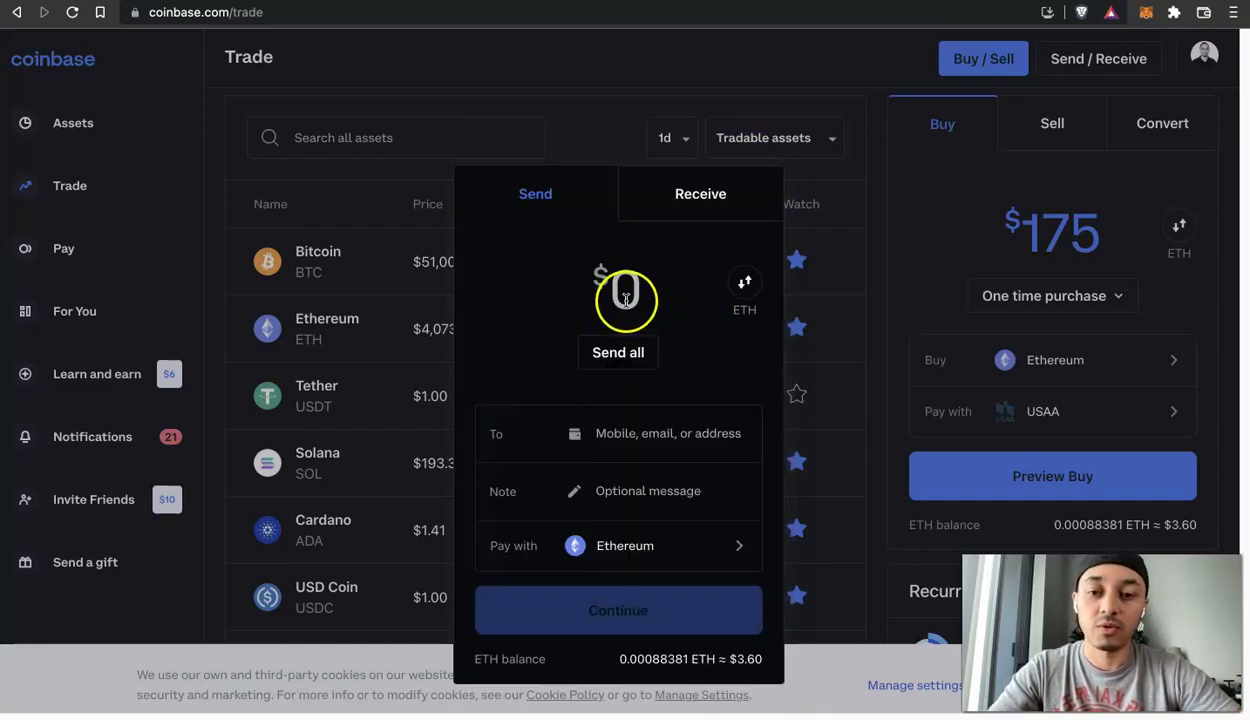
pyautogui.write('175')
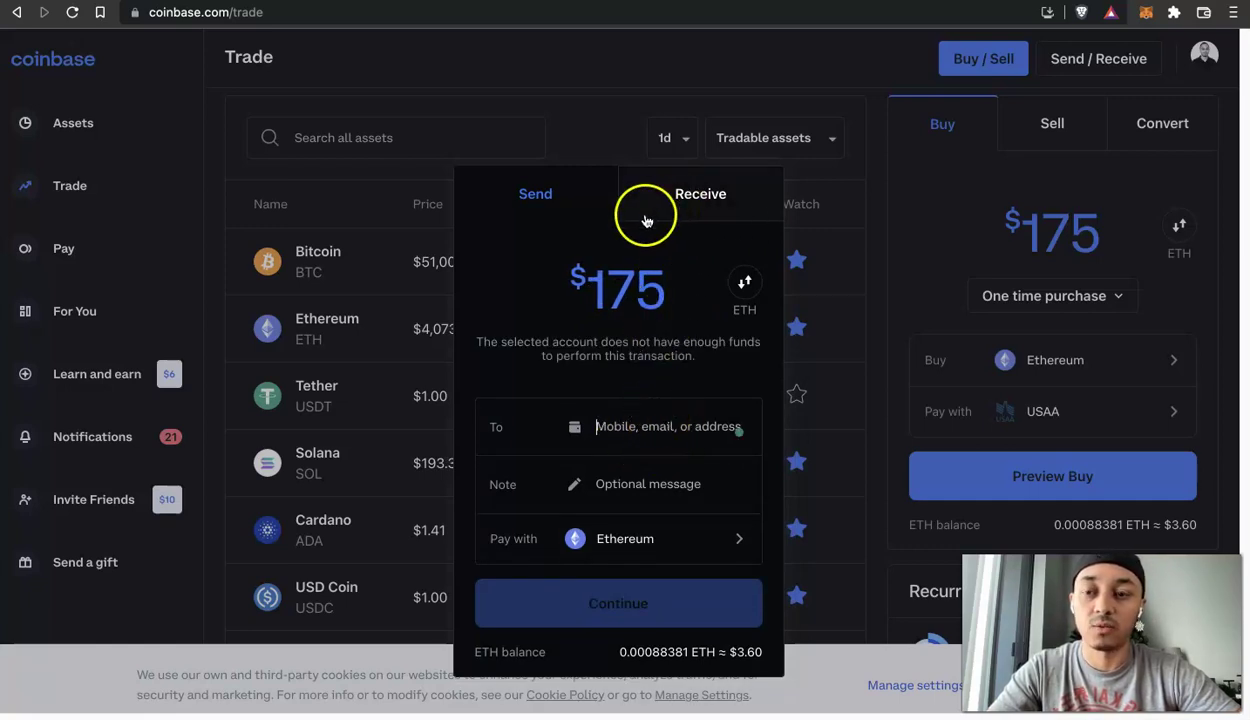
# Copy the MetaMask account address, paste it as the recipient of the Ethereum transfer, and try to continue.
pyautogui.click(1147, 13)
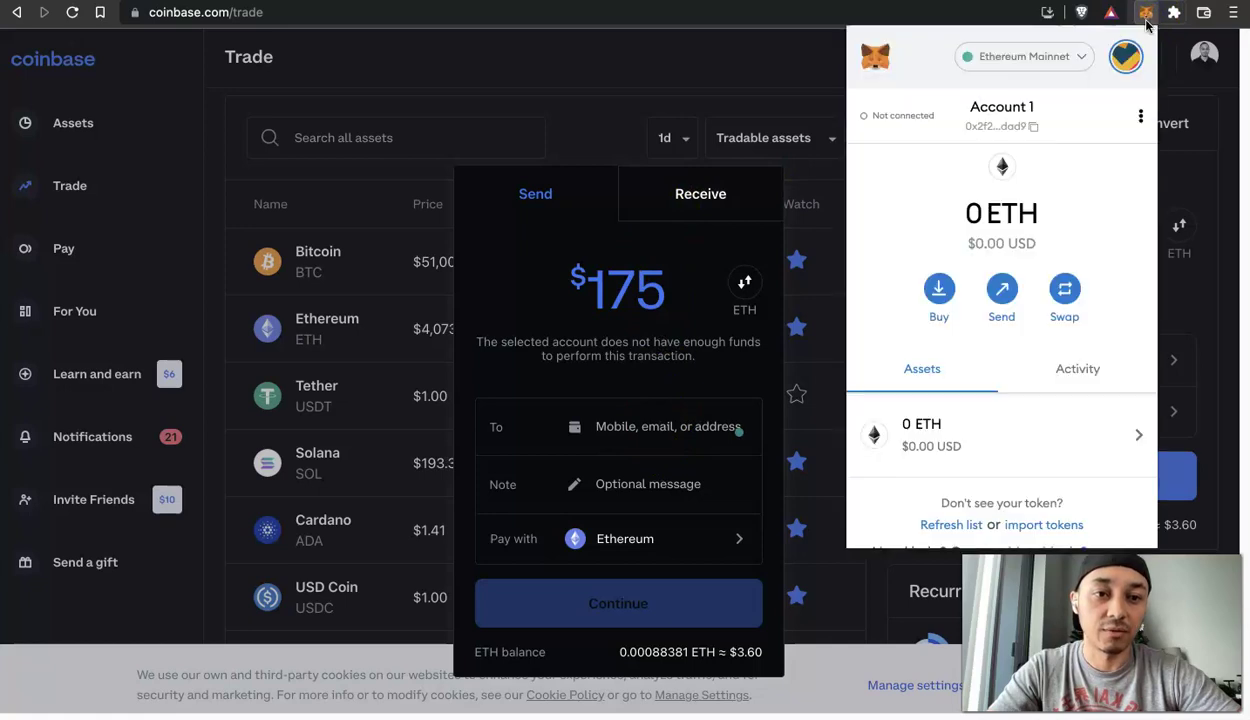
pyautogui.click(1030, 130)
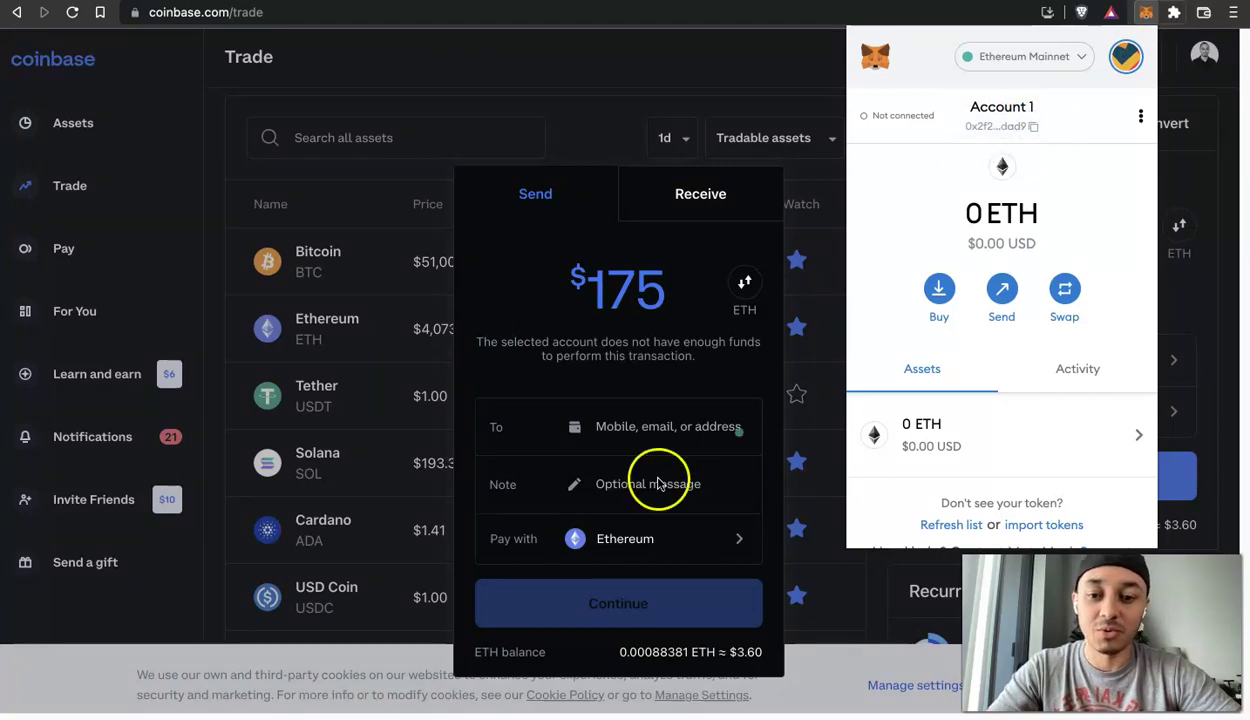
pyautogui.click(665, 428)
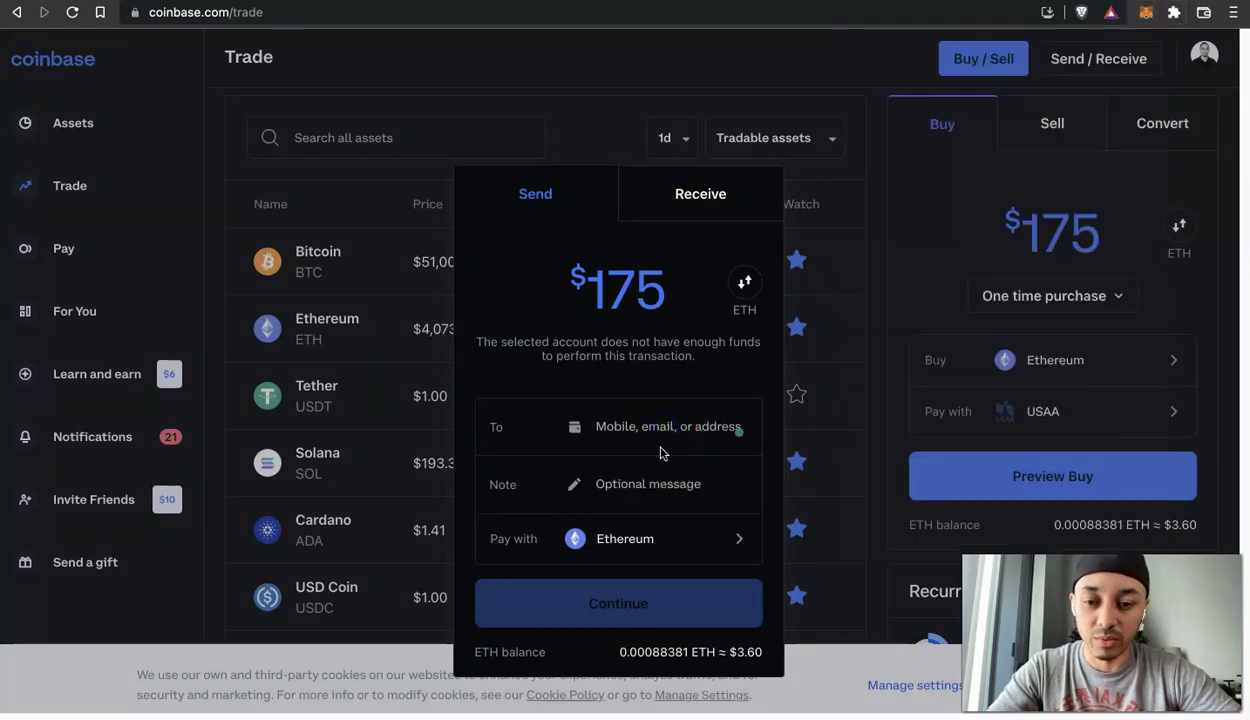
pyautogui.click(642, 436)
pyautogui.press('super+v')
pyautogui.rightClick(642, 436)
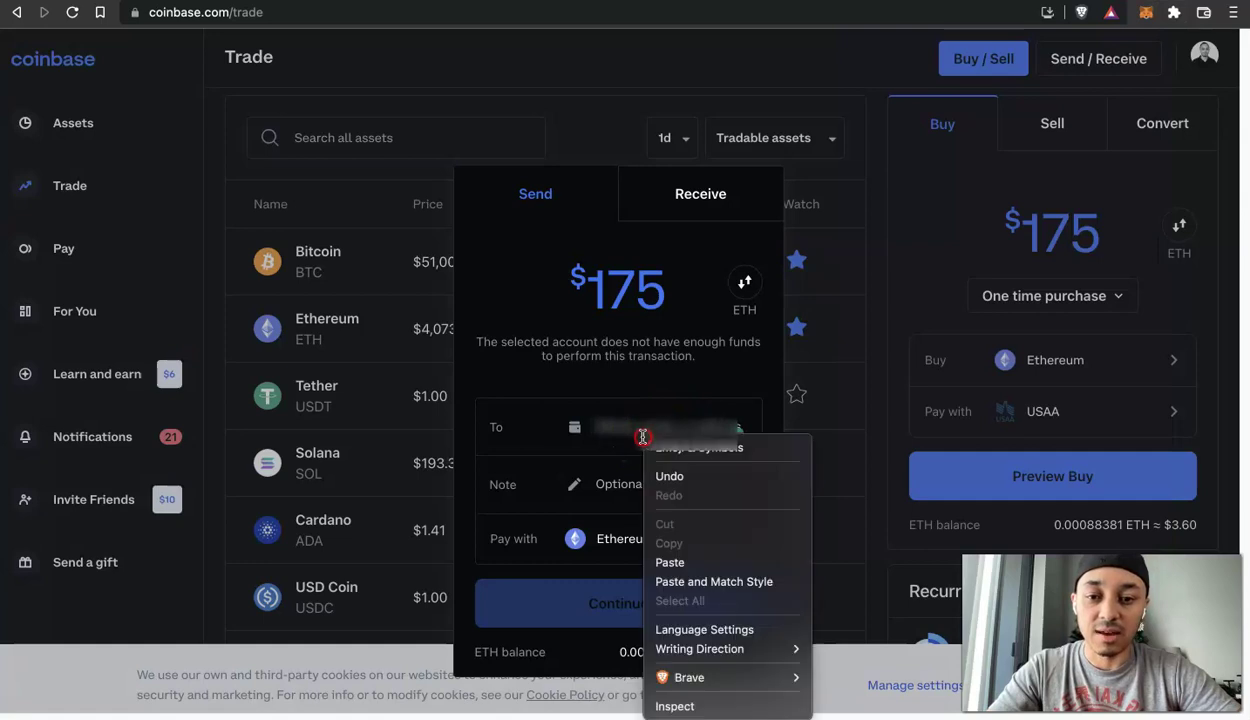
pyautogui.click(670, 562)
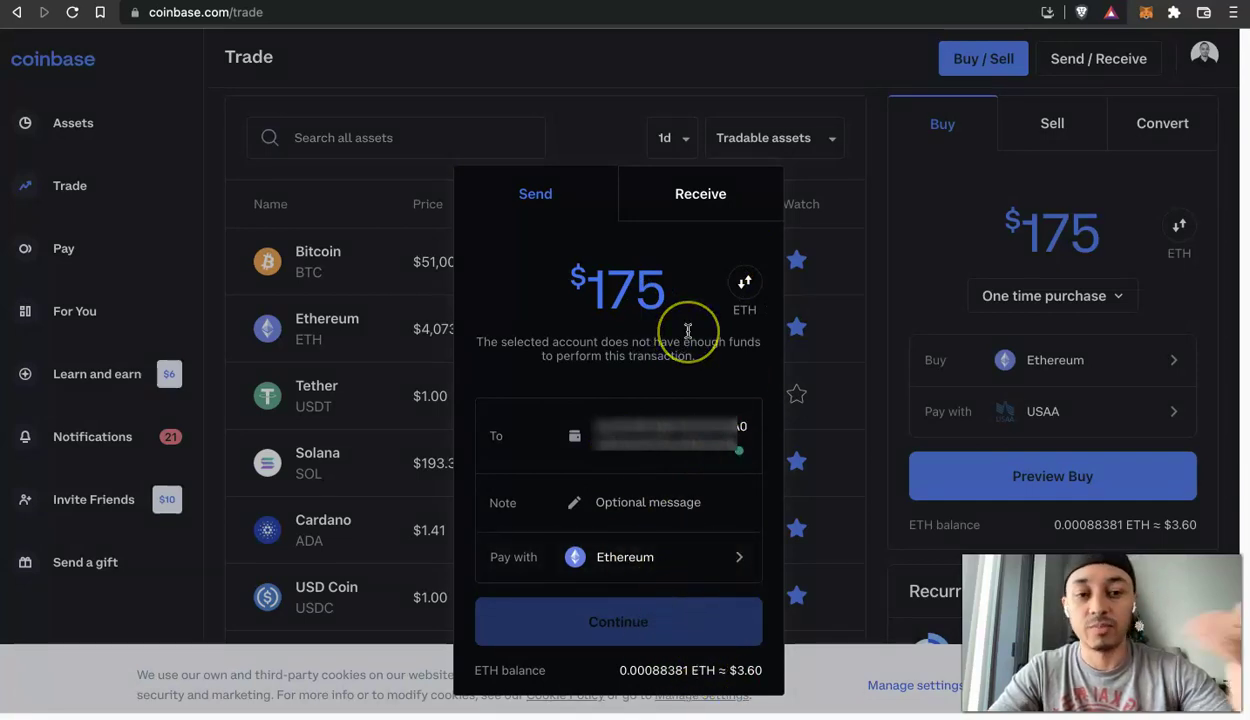
pyautogui.click(655, 612)
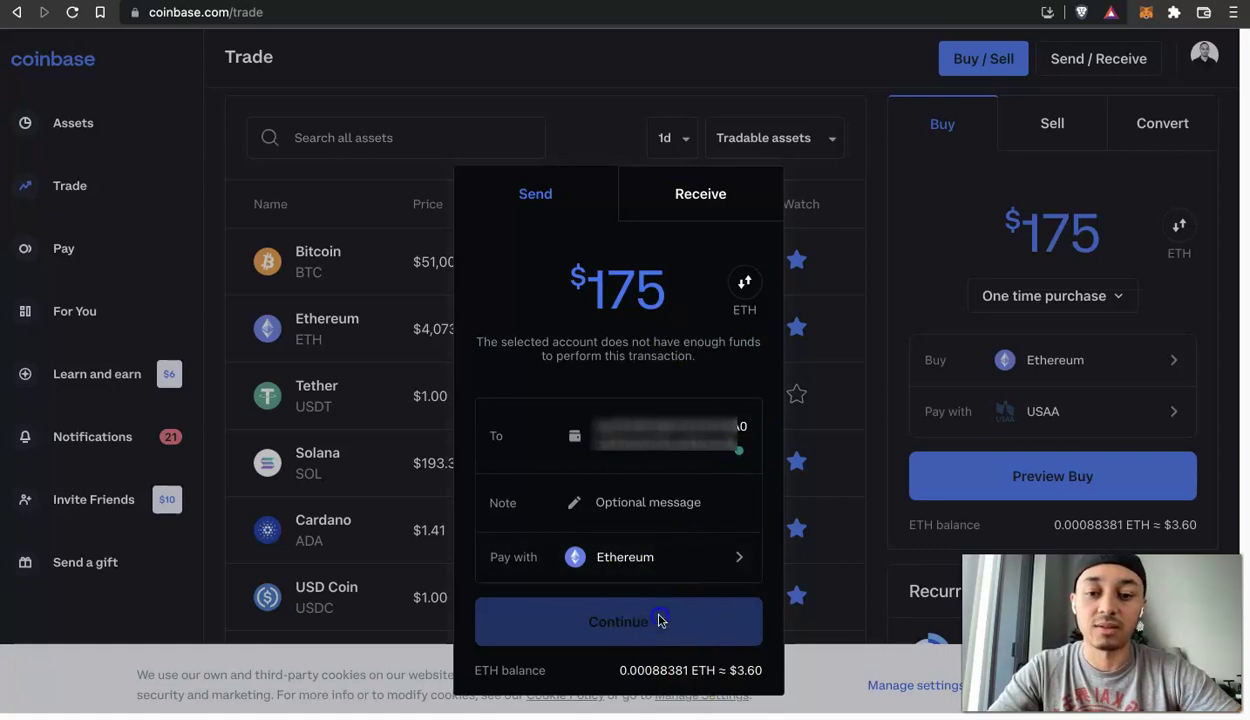
# On OpenSea, examine the gas fee requirements for initializing the wallet and approving the item for sale, and close the listing dialog.
pyautogui.click(1148, 14)
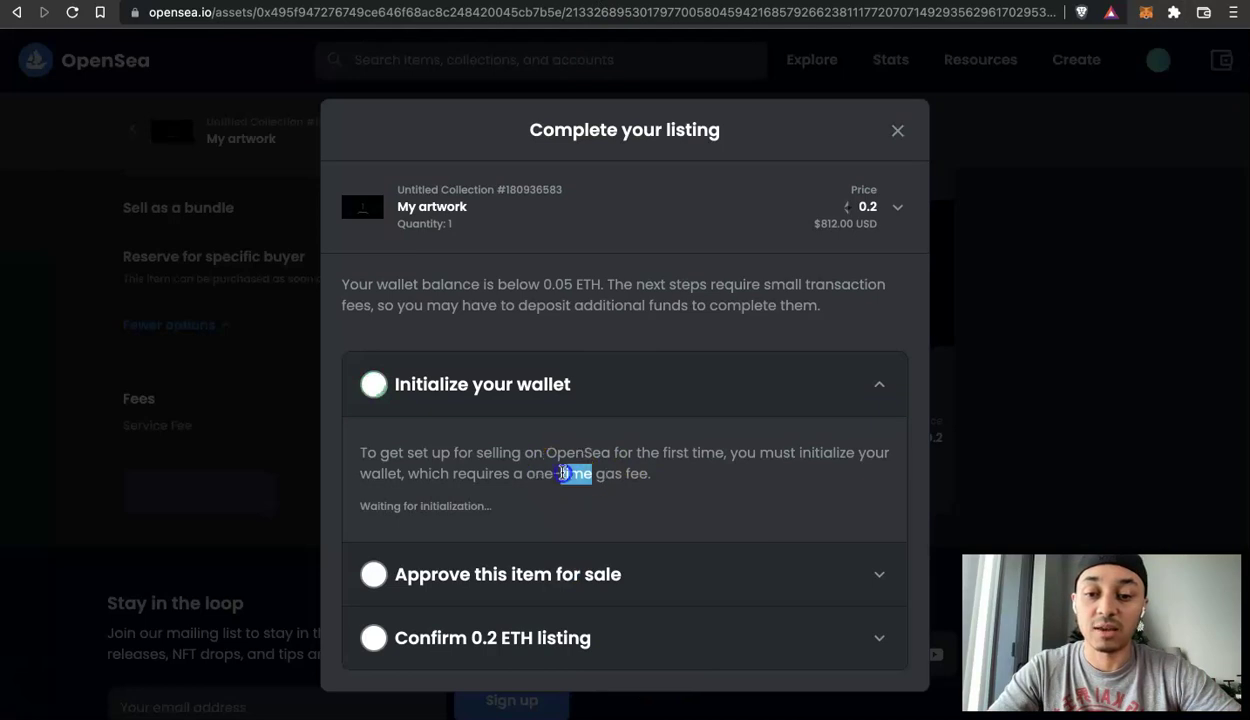
pyautogui.tripleClick(615, 474)
pyautogui.click(631, 577)
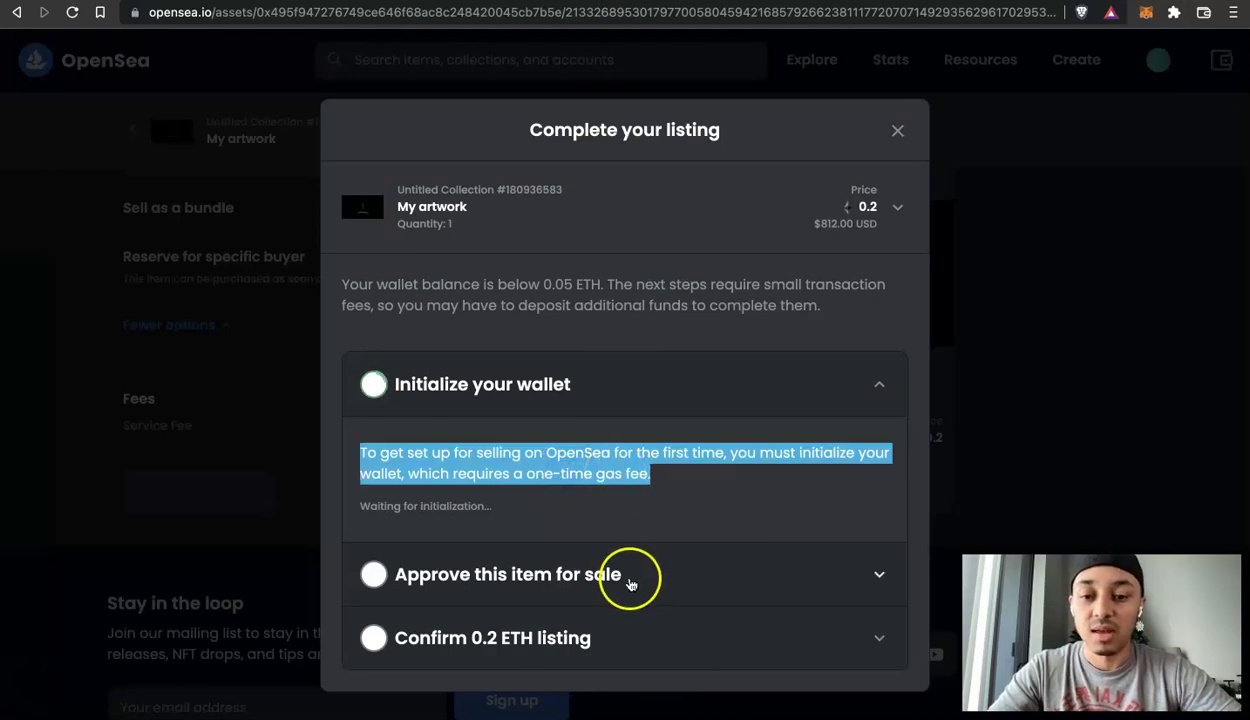
pyautogui.scroll(-1, 625, 600)
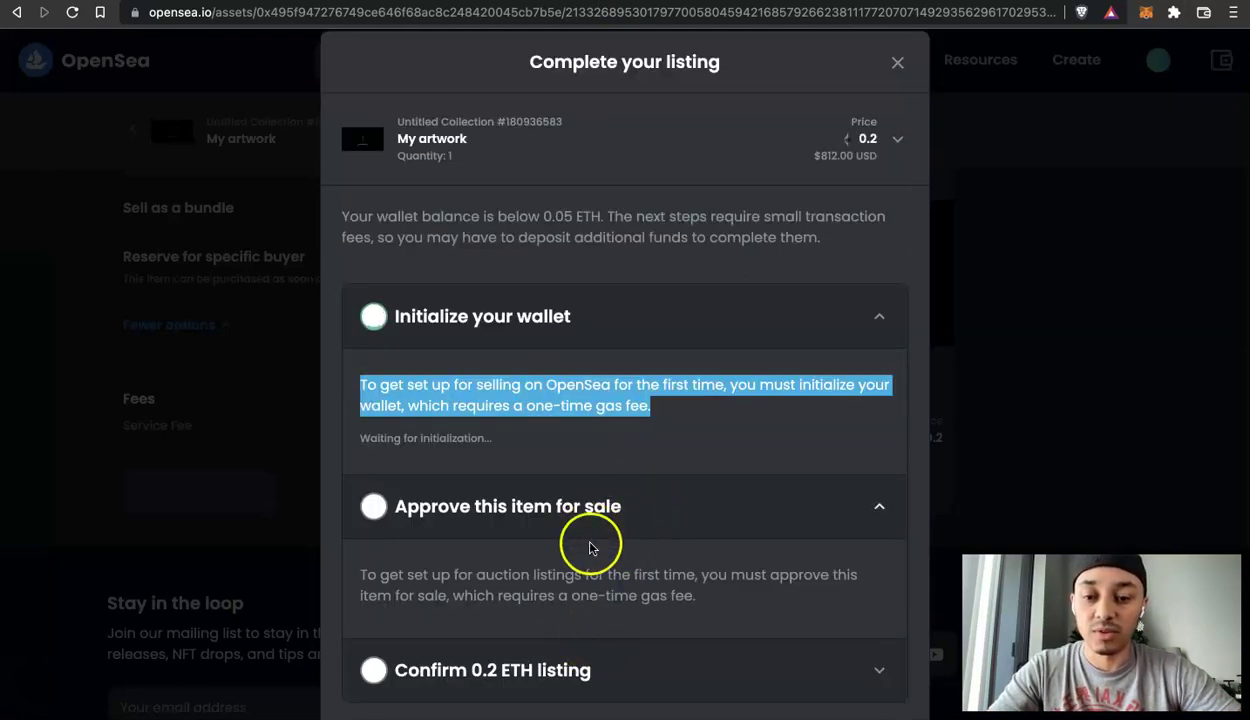
pyautogui.click(640, 344)
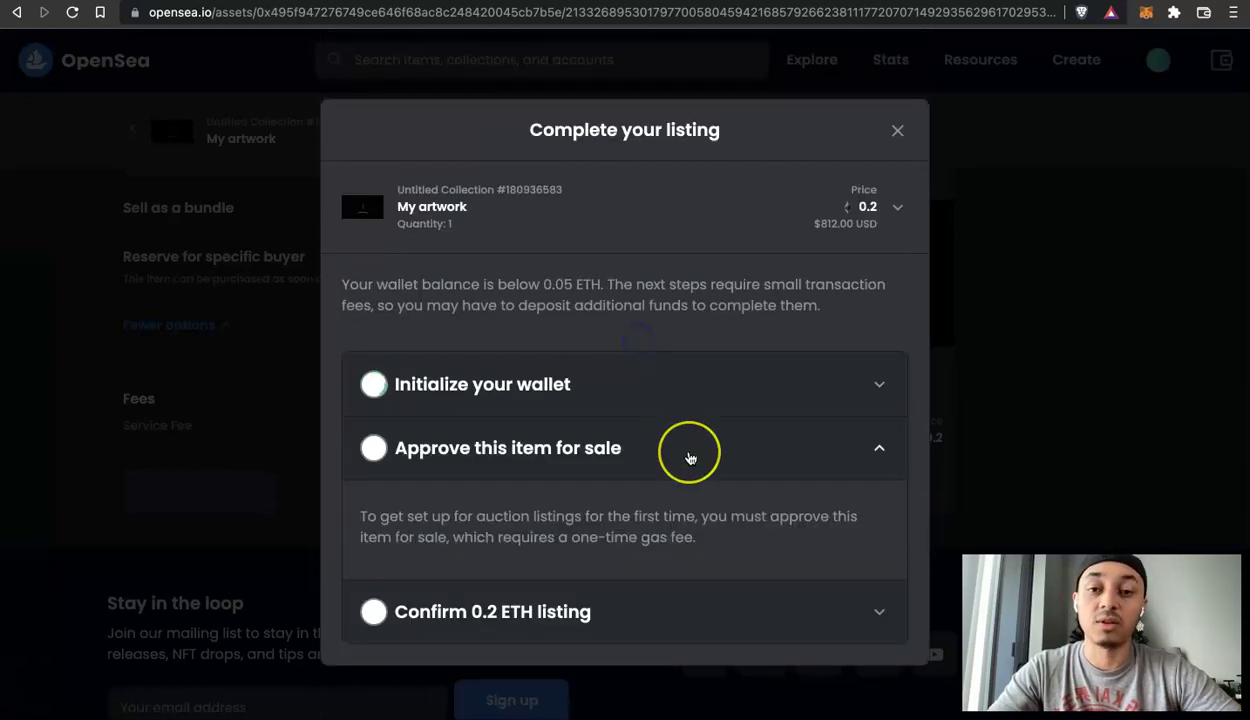
pyautogui.click(731, 345)
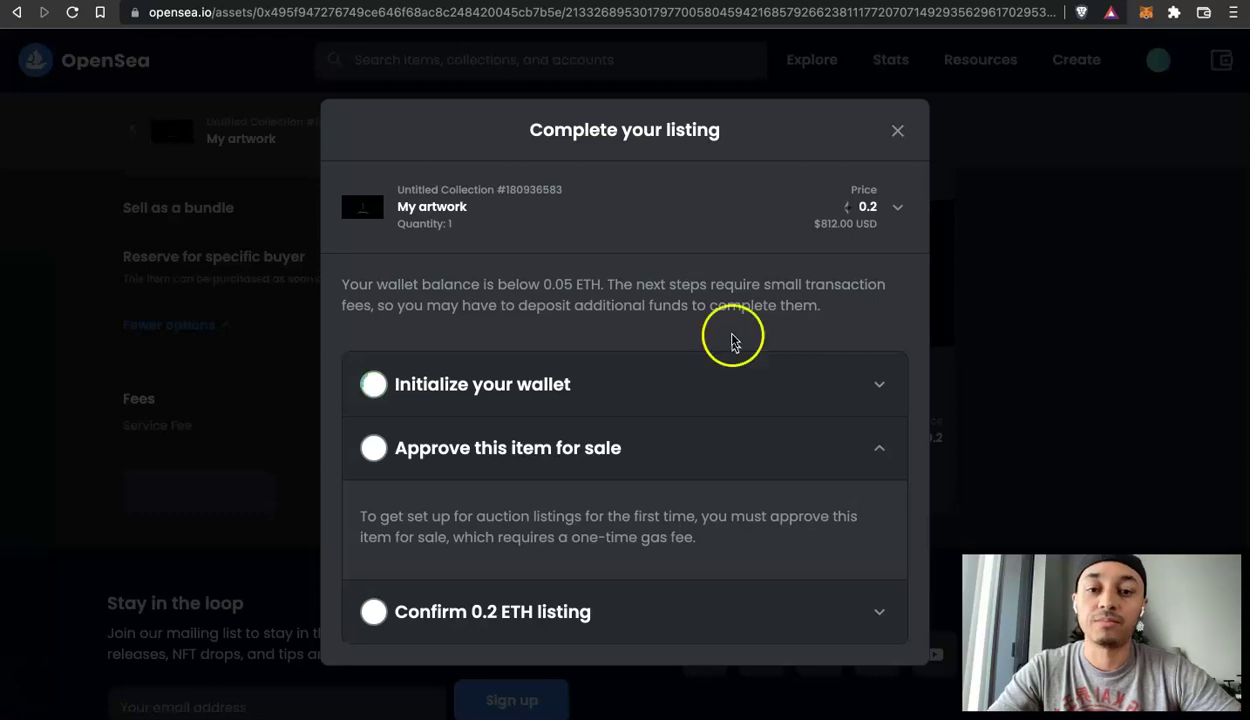
pyautogui.click(896, 130)
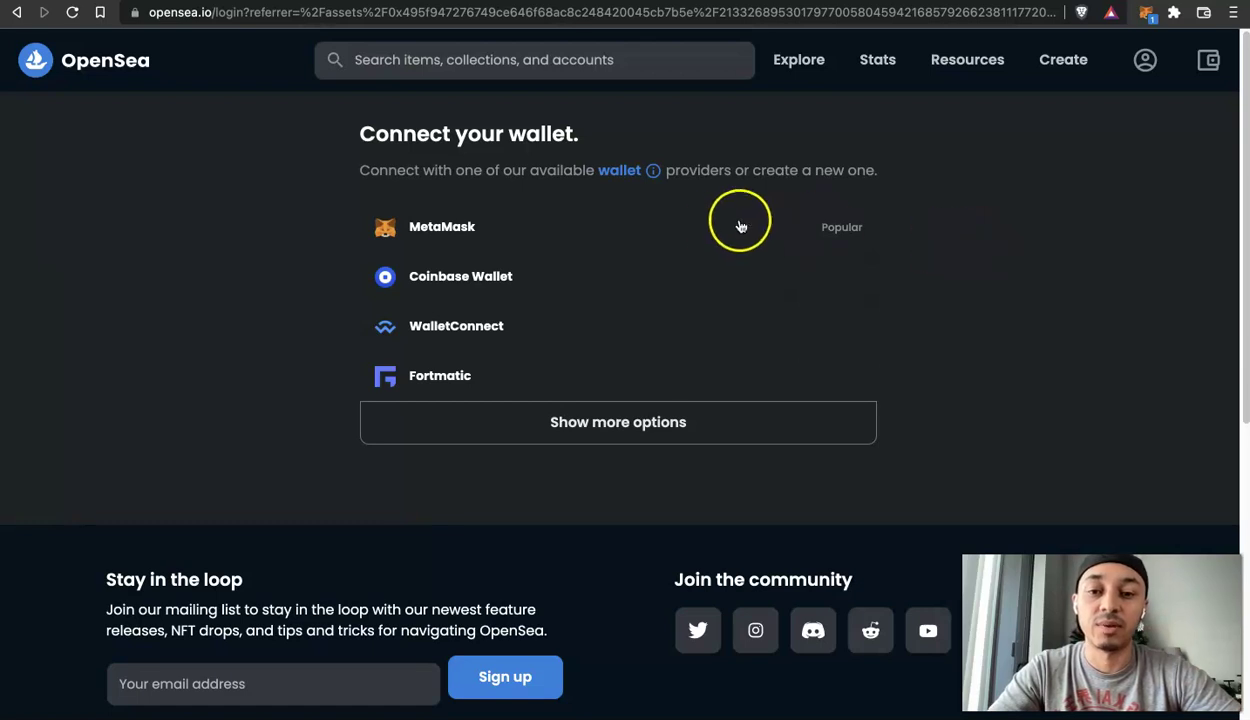
# Choose MetaMask as the wallet provider and connect its Account 1 to OpenSea.
pyautogui.click(682, 219)
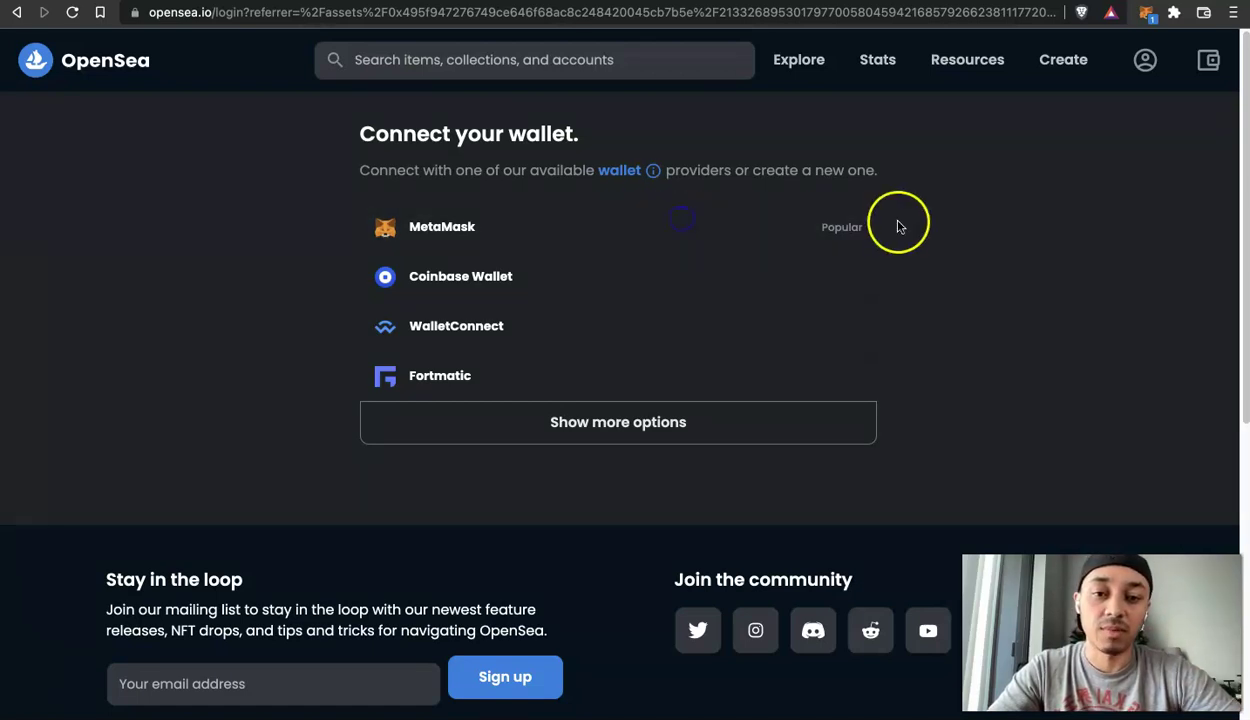
pyautogui.click(1146, 14)
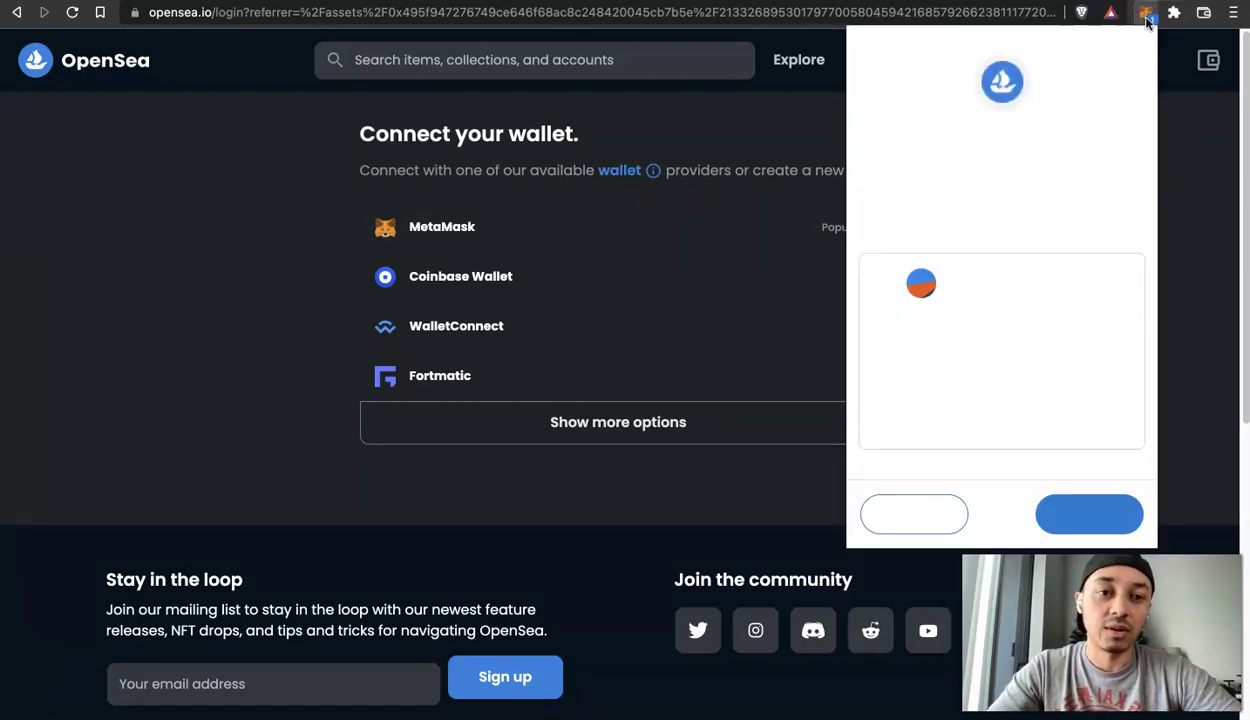
pyautogui.click(1088, 512)
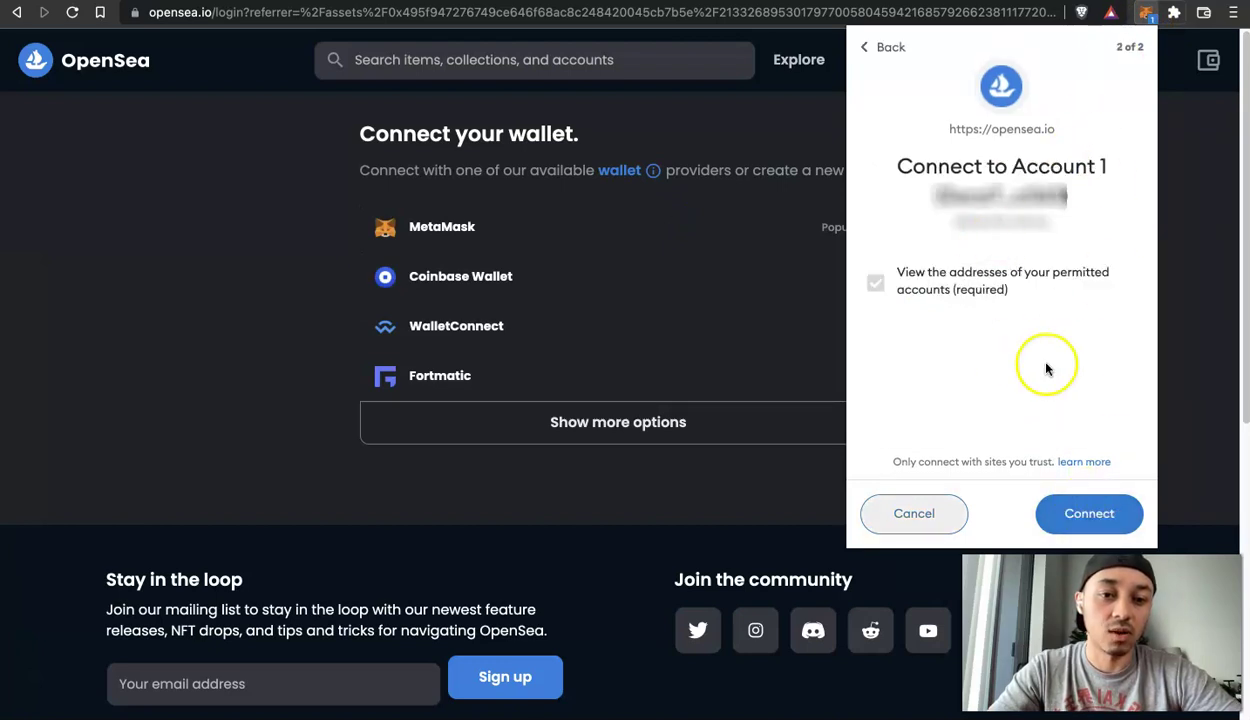
pyautogui.click(1080, 535)
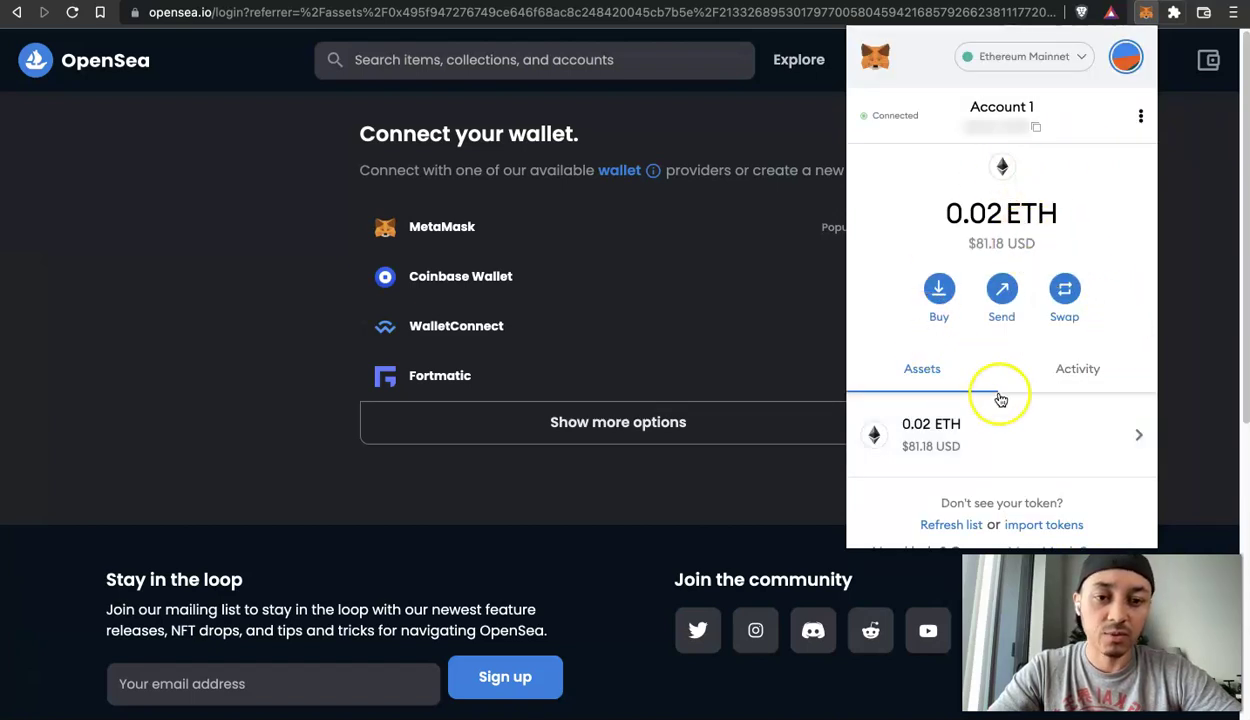
pyautogui.click(800, 481)
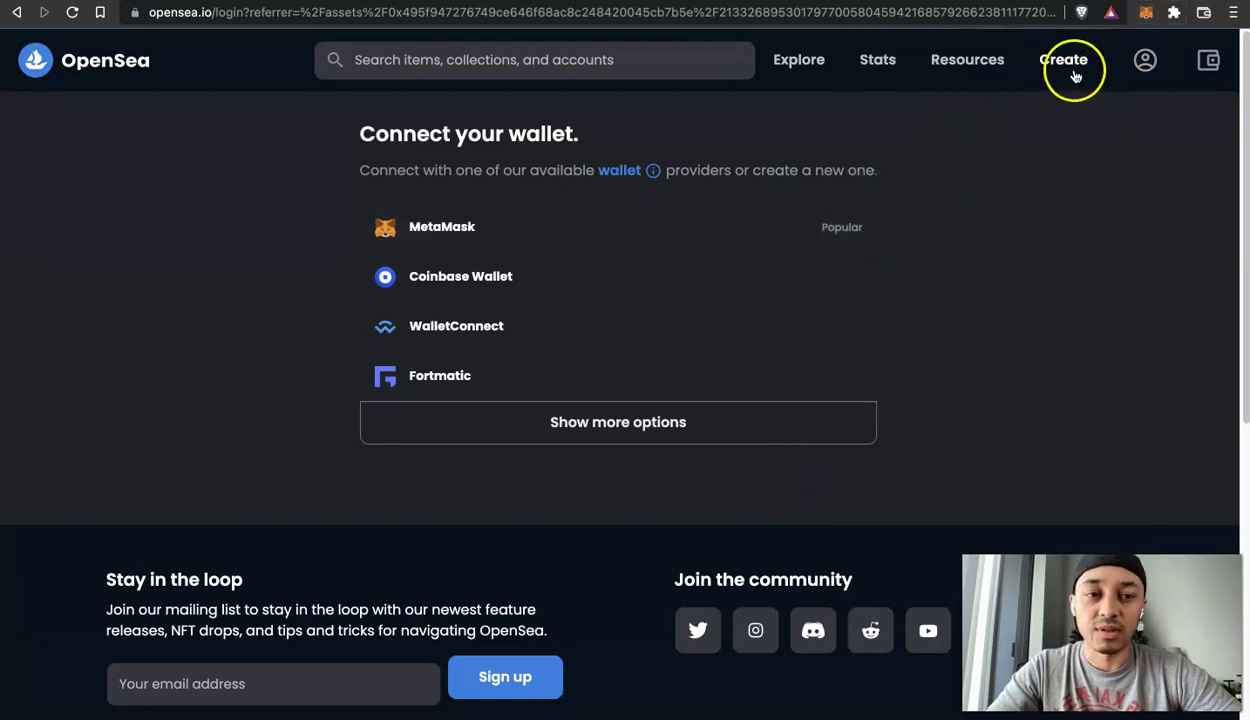
# Open the OpenSea profile through the MetaMask wallet, and start creating a new item by signing the wallet's signature request.
pyautogui.moveTo(1150, 65)
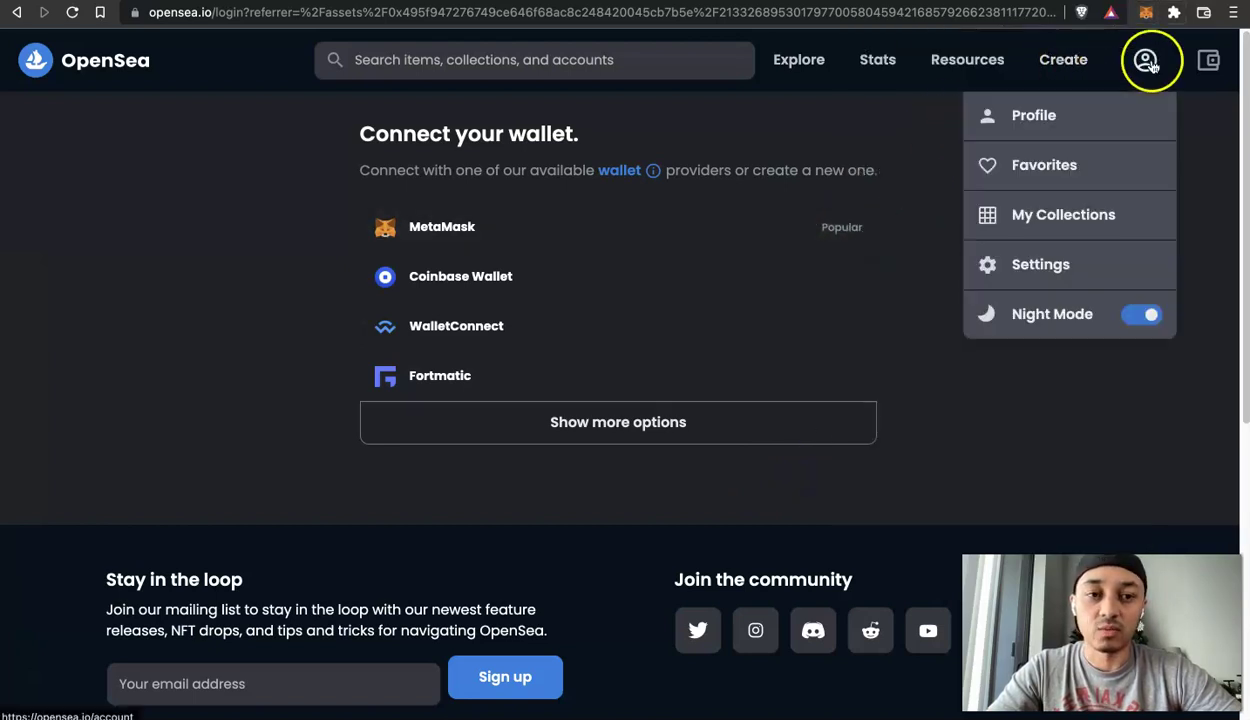
pyautogui.click(1117, 115)
pyautogui.click(630, 235)
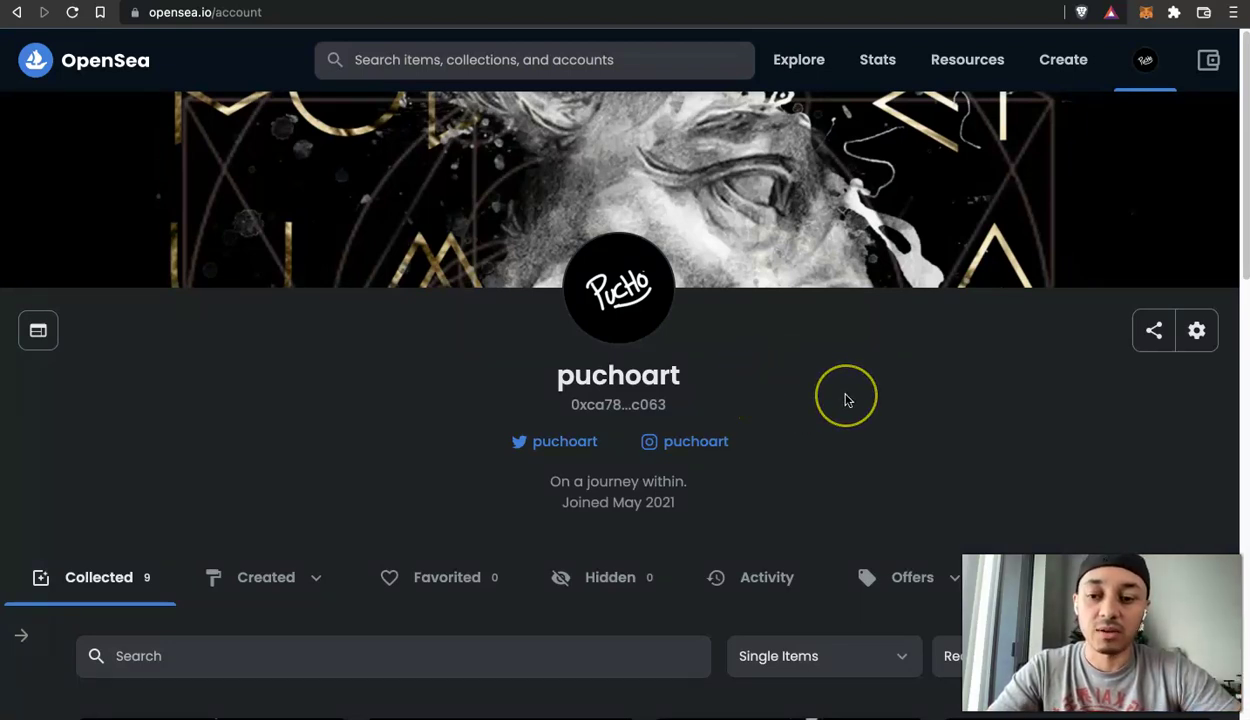
pyautogui.click(1059, 63)
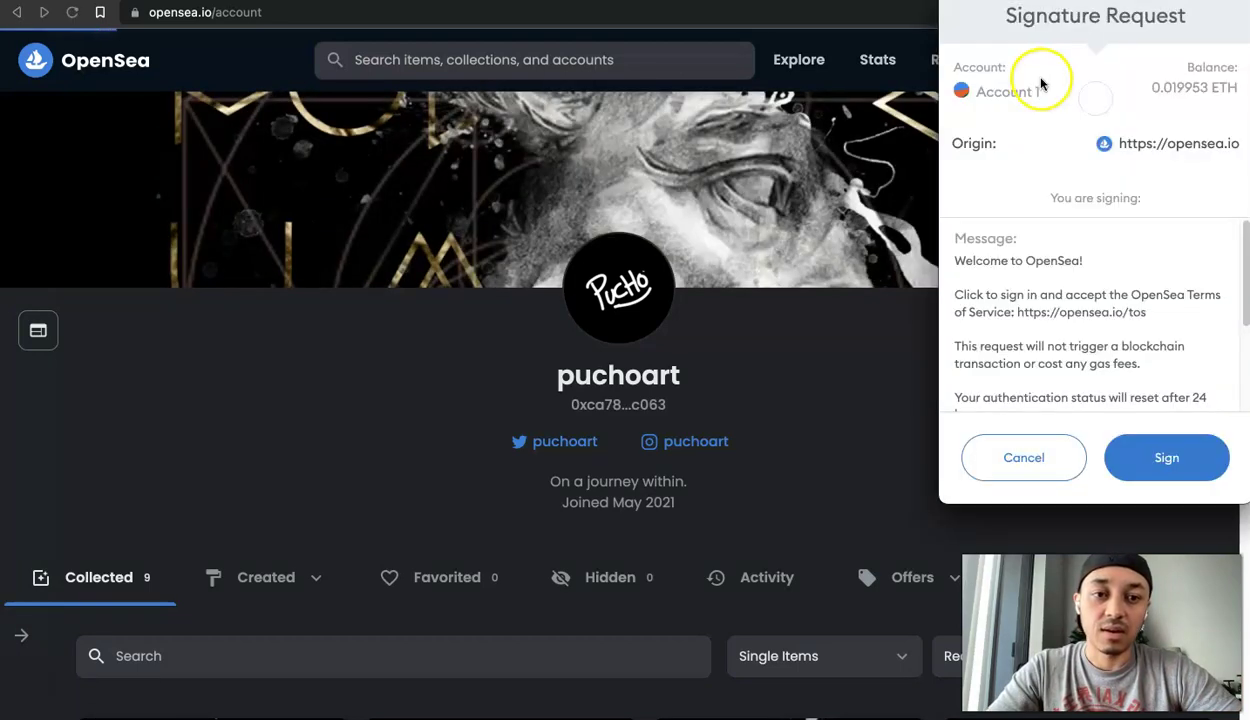
pyautogui.click(1167, 457)
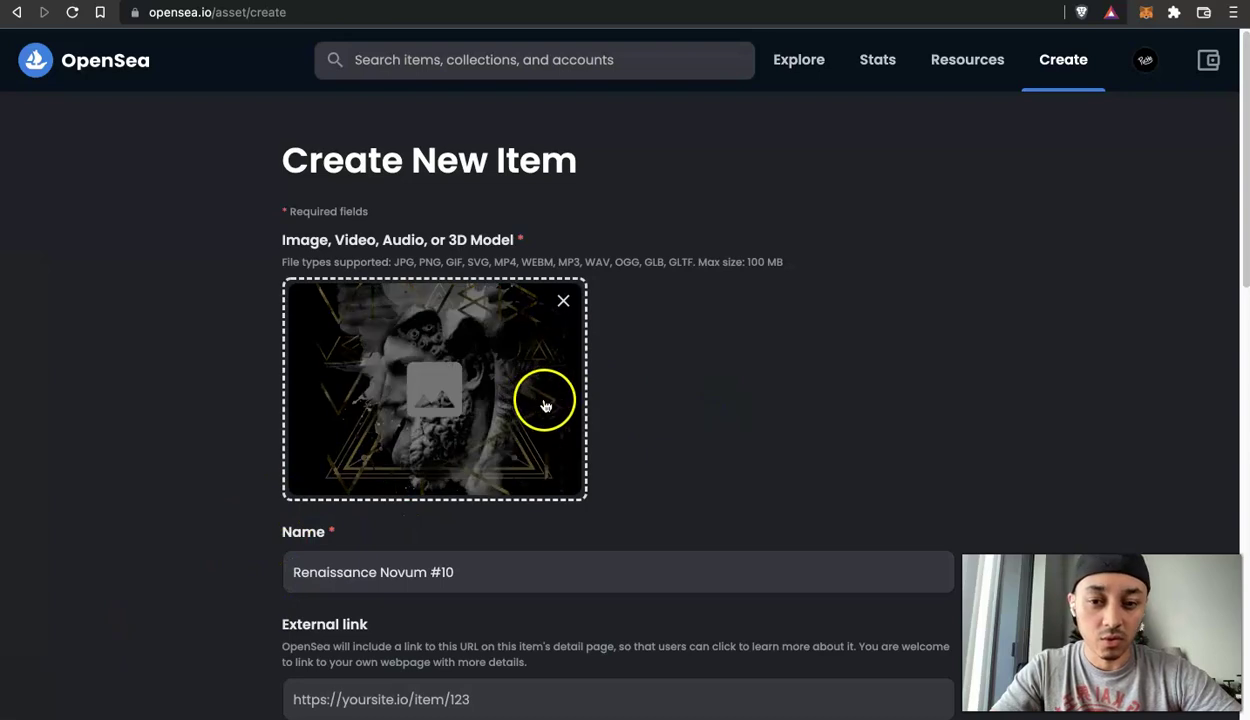
# Assign the new item Renaissance Novum #10 to the Renaissance Novum collection.
pyautogui.scroll(-2, 610, 400)
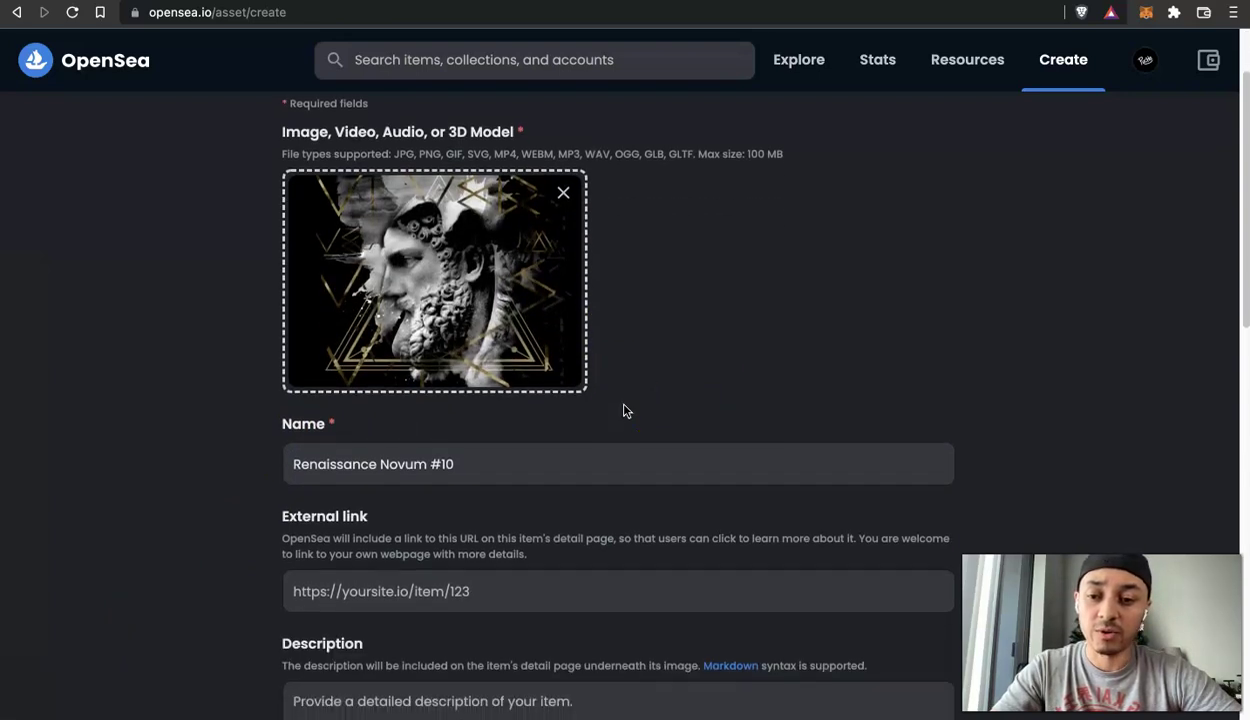
pyautogui.scroll(-4, 515, 464)
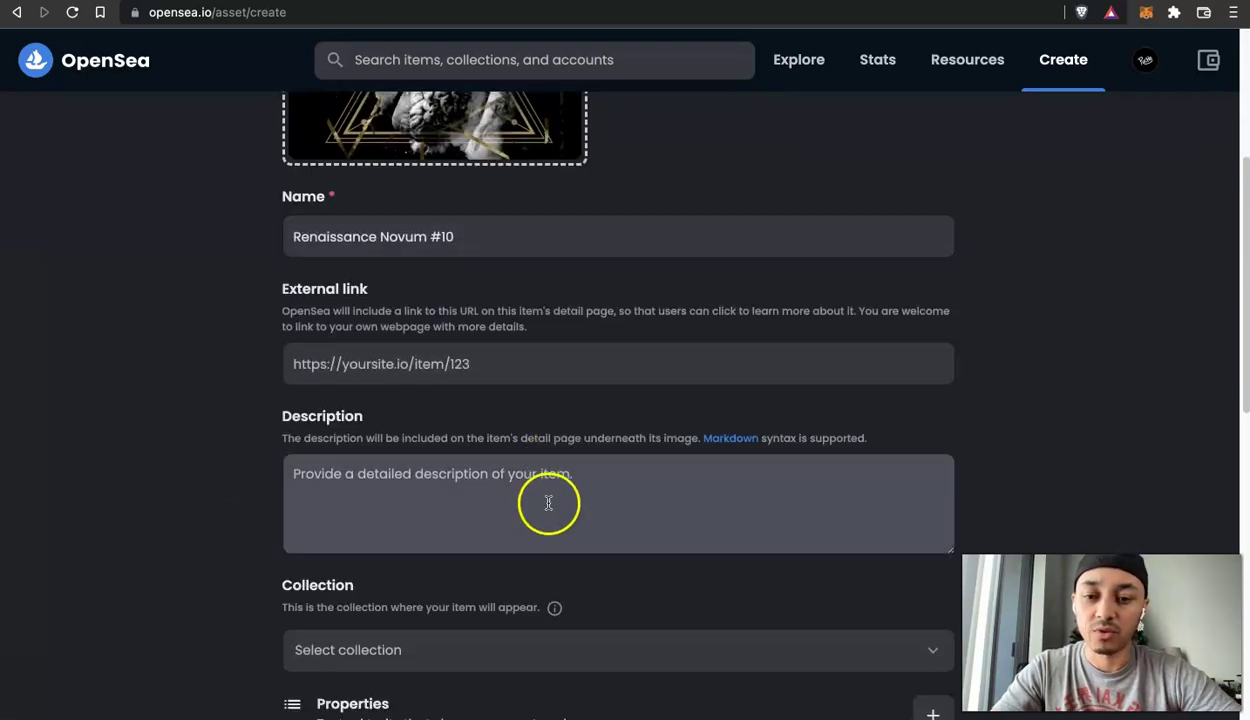
pyautogui.scroll(-2, 561, 497)
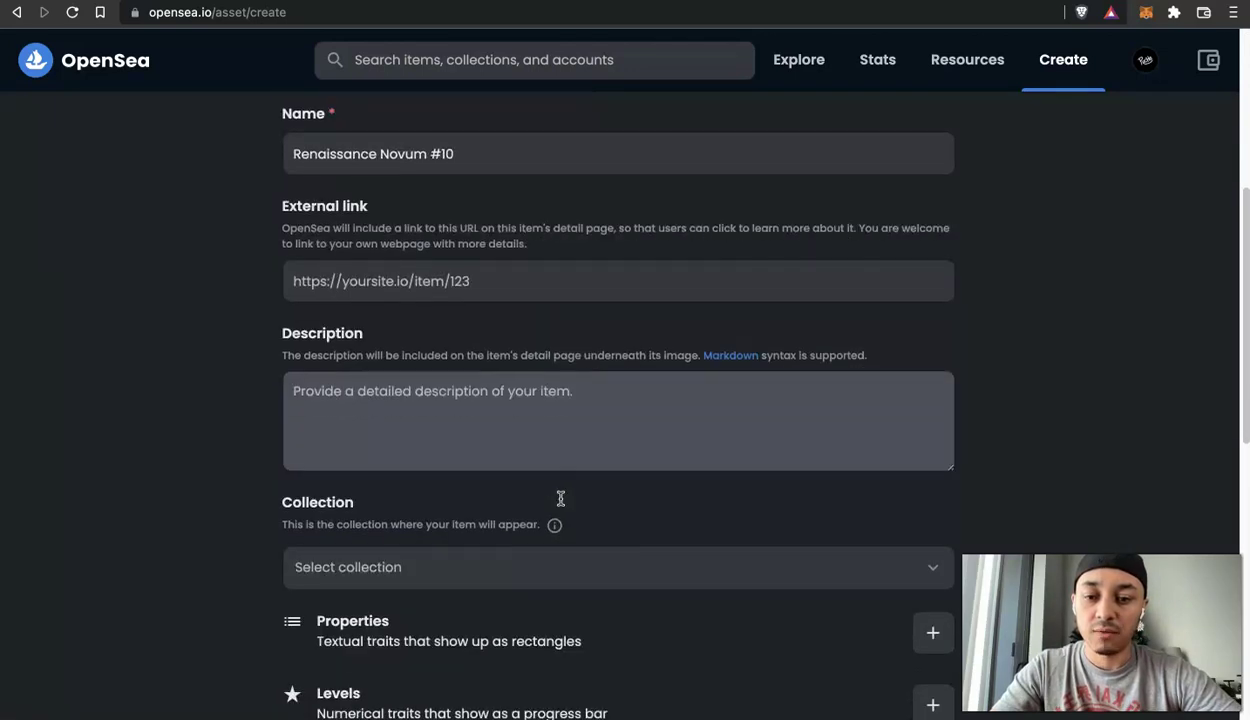
pyautogui.scroll(-2, 586, 488)
pyautogui.click(598, 437)
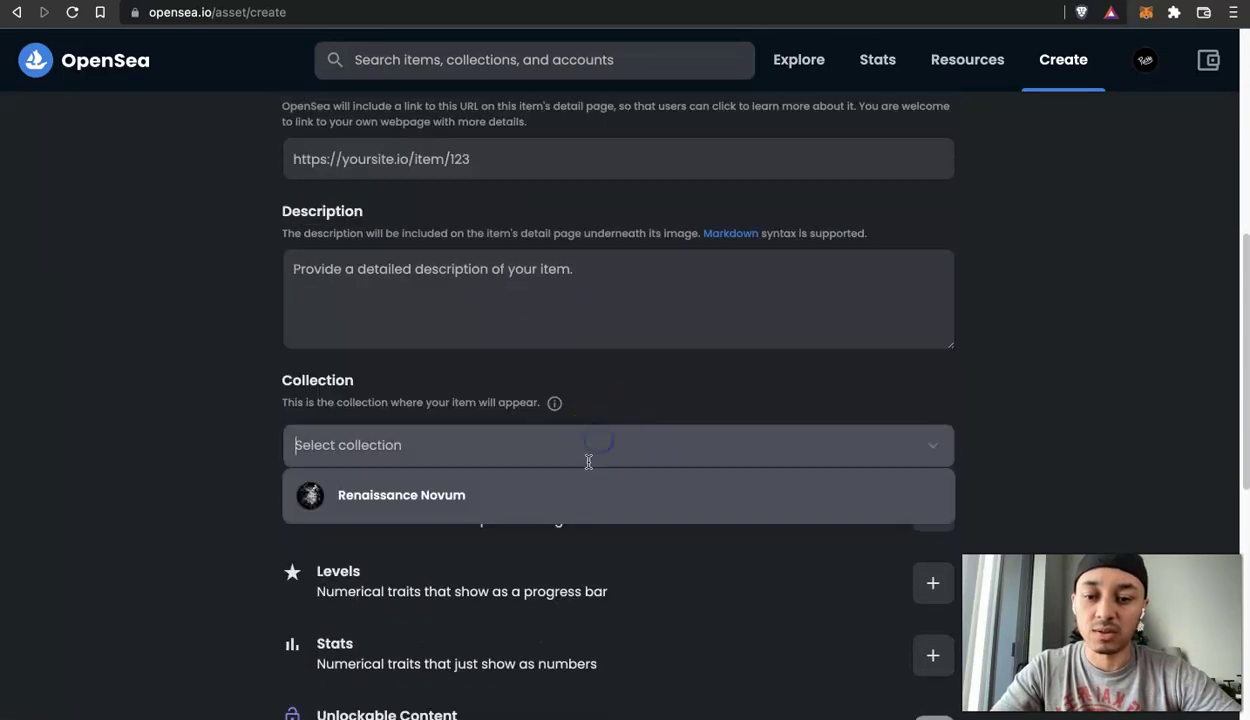
pyautogui.click(538, 494)
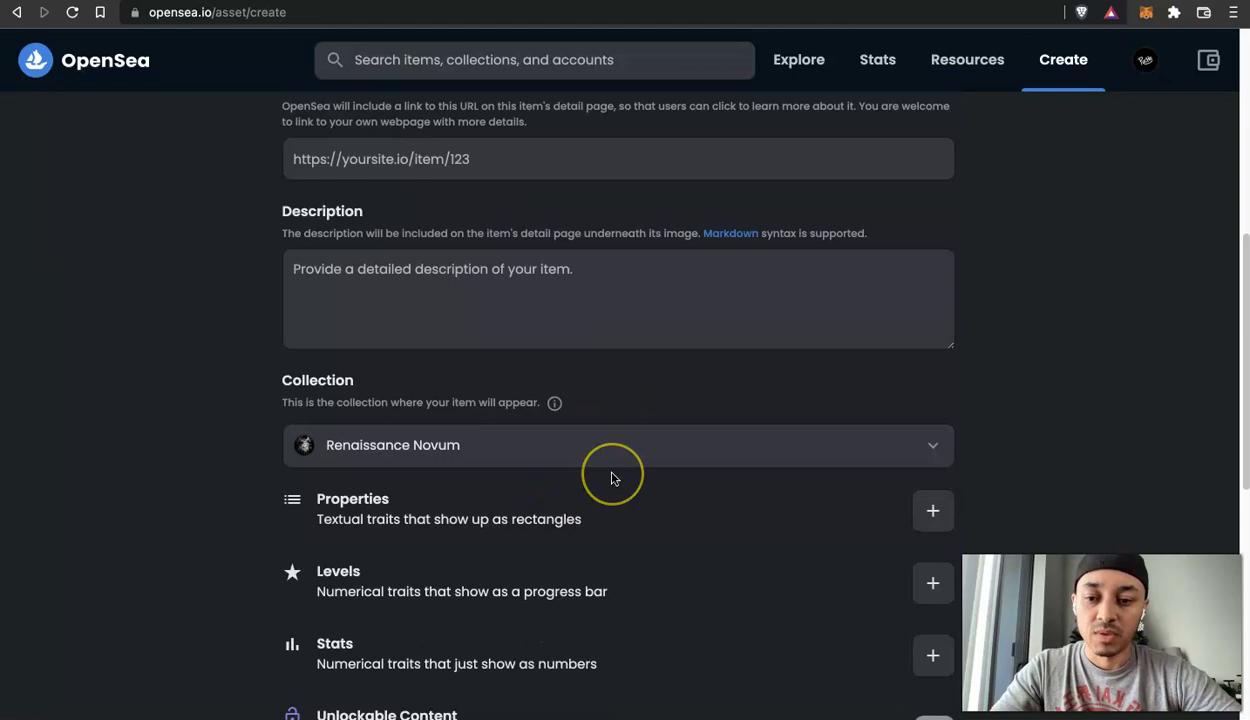
# Add and save three item properties: Character as Male, Colors as Gold, and Period as New Renaissance.
pyautogui.scroll(-4, 613, 479)
pyautogui.click(928, 288)
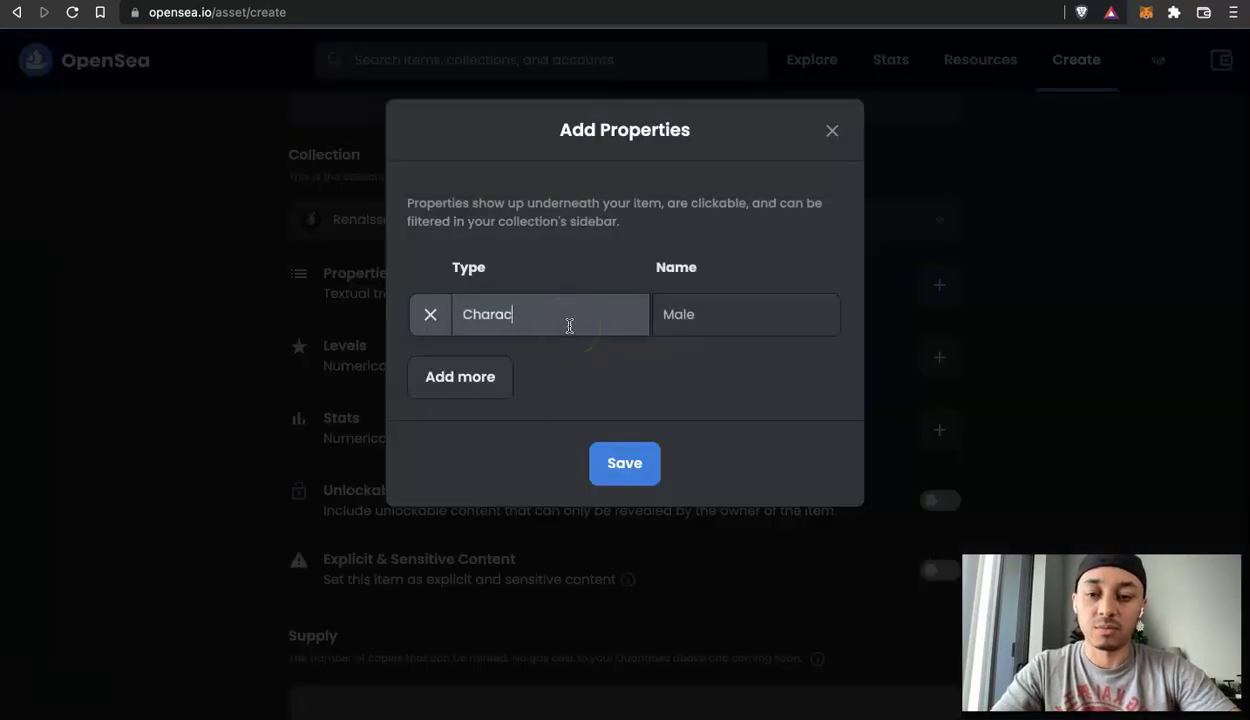
pyautogui.press('Tab')
pyautogui.write('Male')
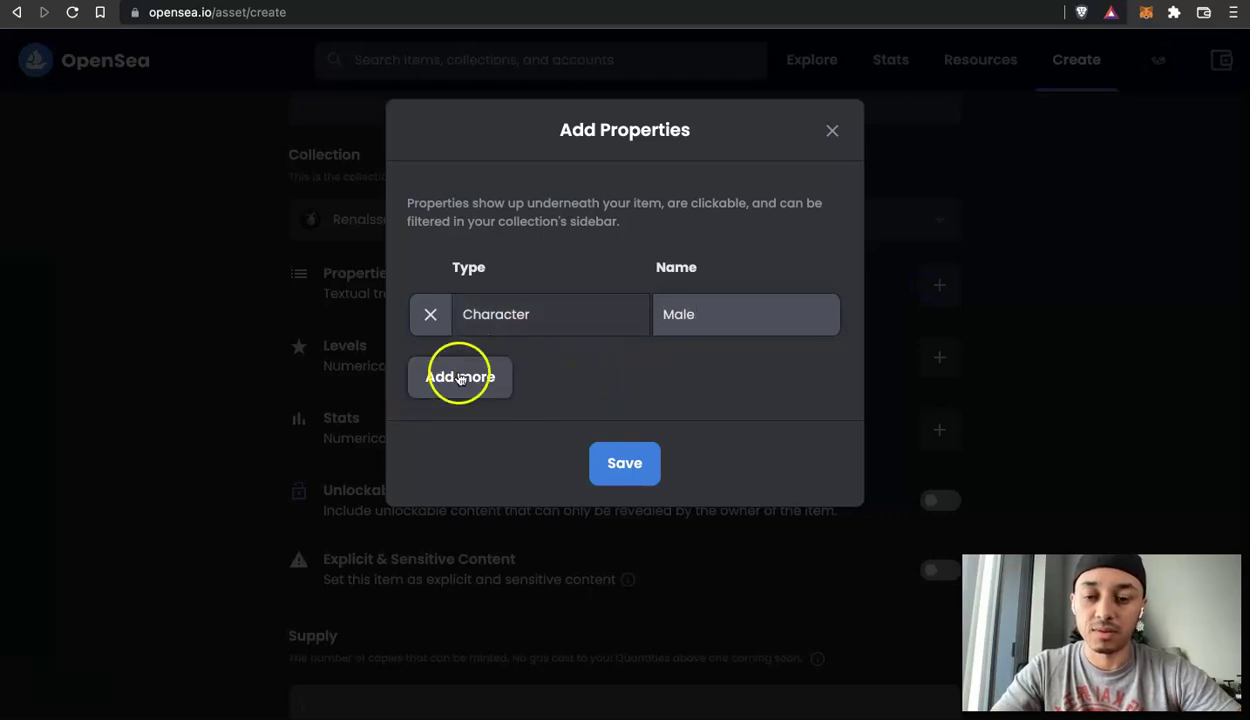
pyautogui.click(460, 377)
pyautogui.write('Colo')
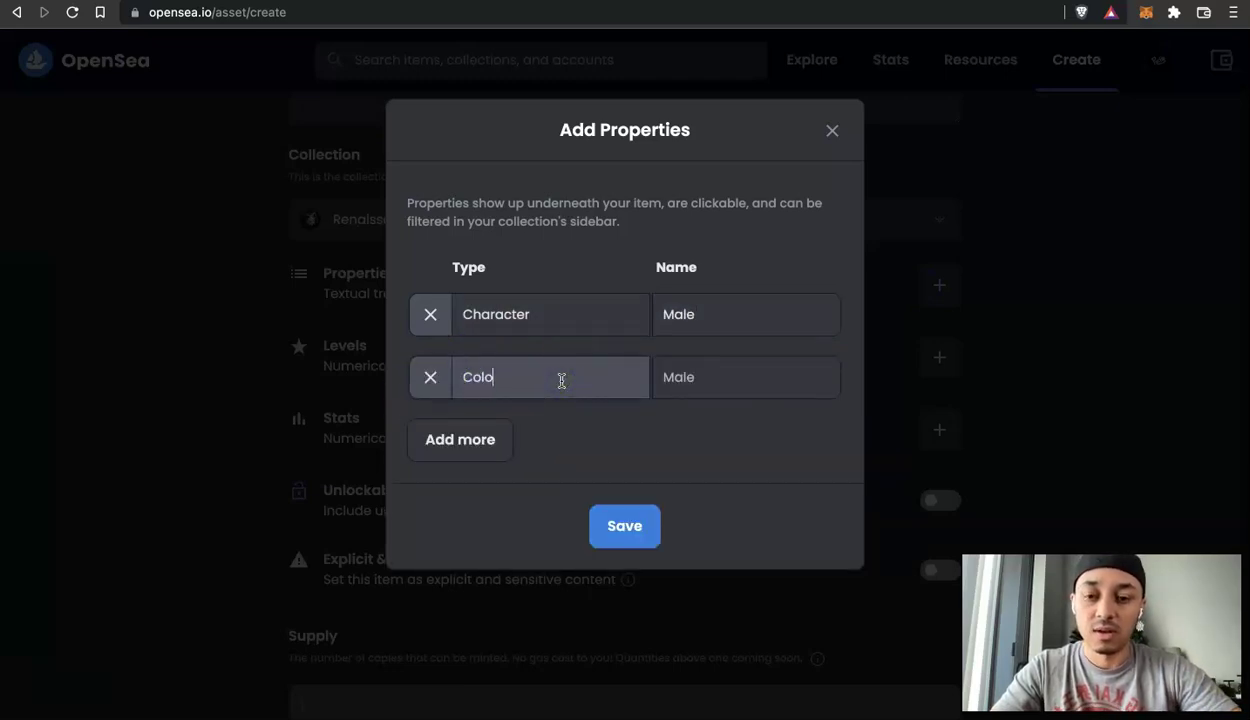
pyautogui.write('rs')
pyautogui.press('Tab')
pyautogui.click(470, 430)
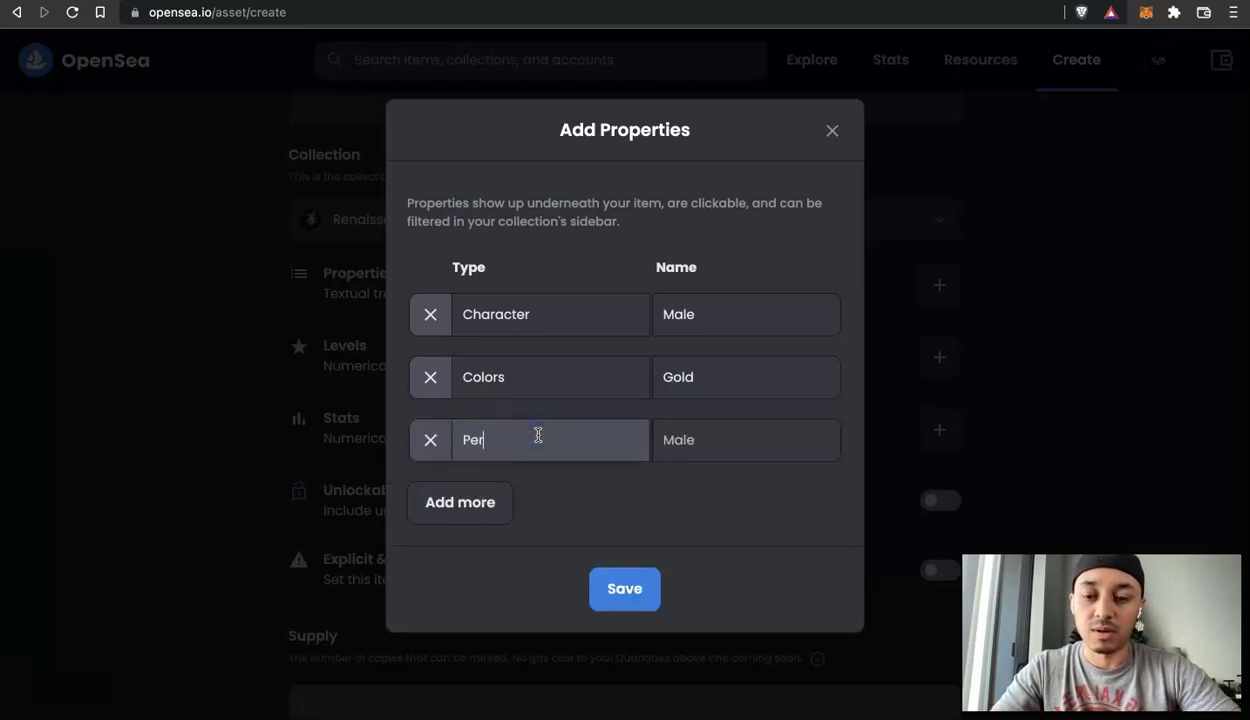
pyautogui.write('iod')
pyautogui.press('Tab')
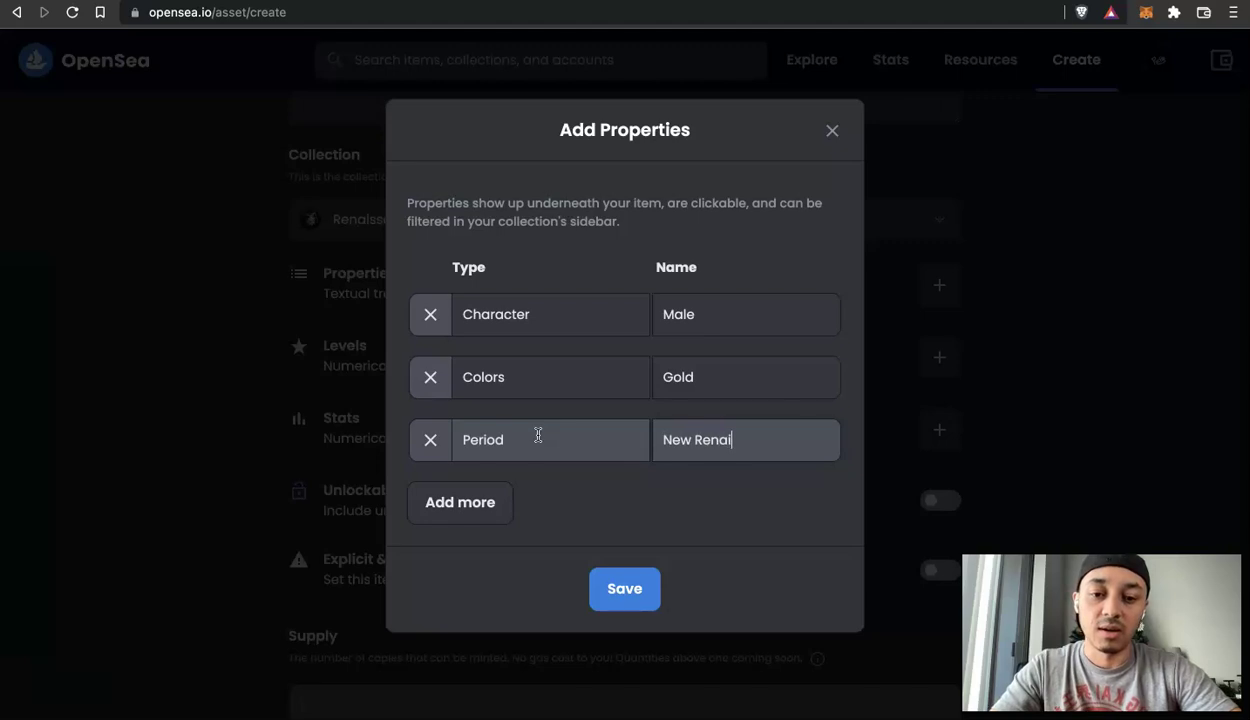
pyautogui.click(607, 585)
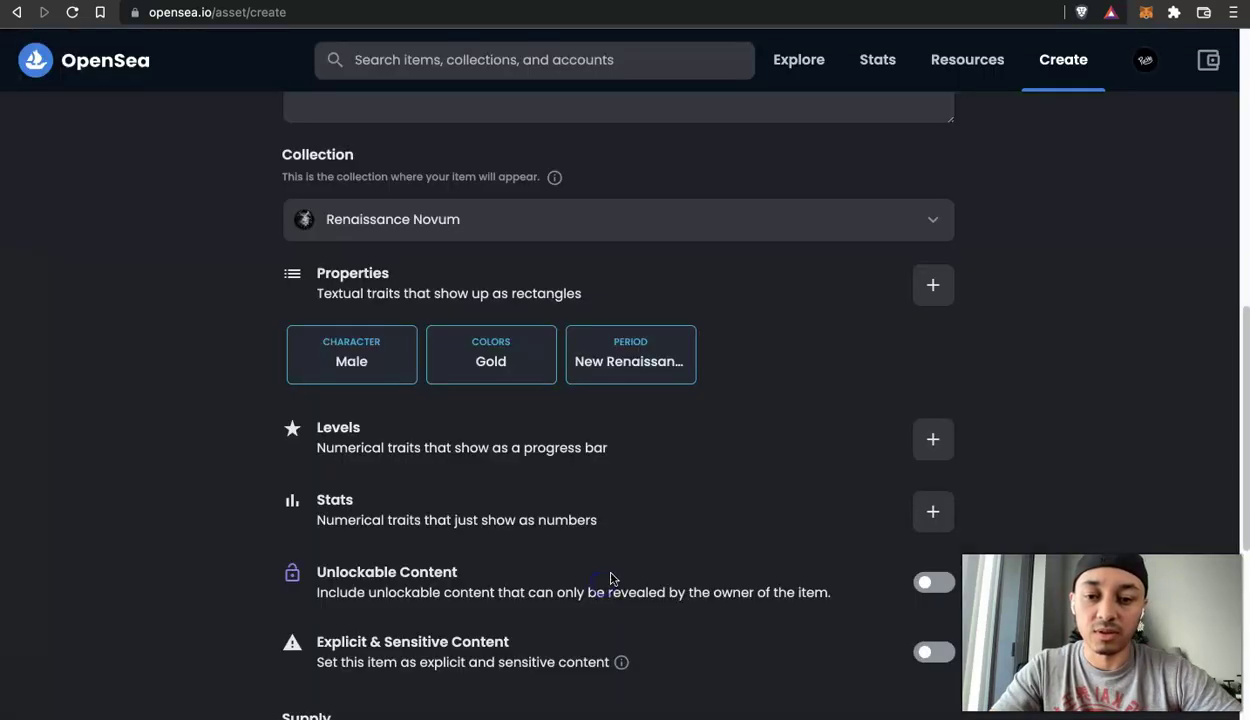
# Enable unlockable content for the item, create it on the Ethereum blockchain, and dismiss the creation notice.
pyautogui.scroll(-2, 648, 520)
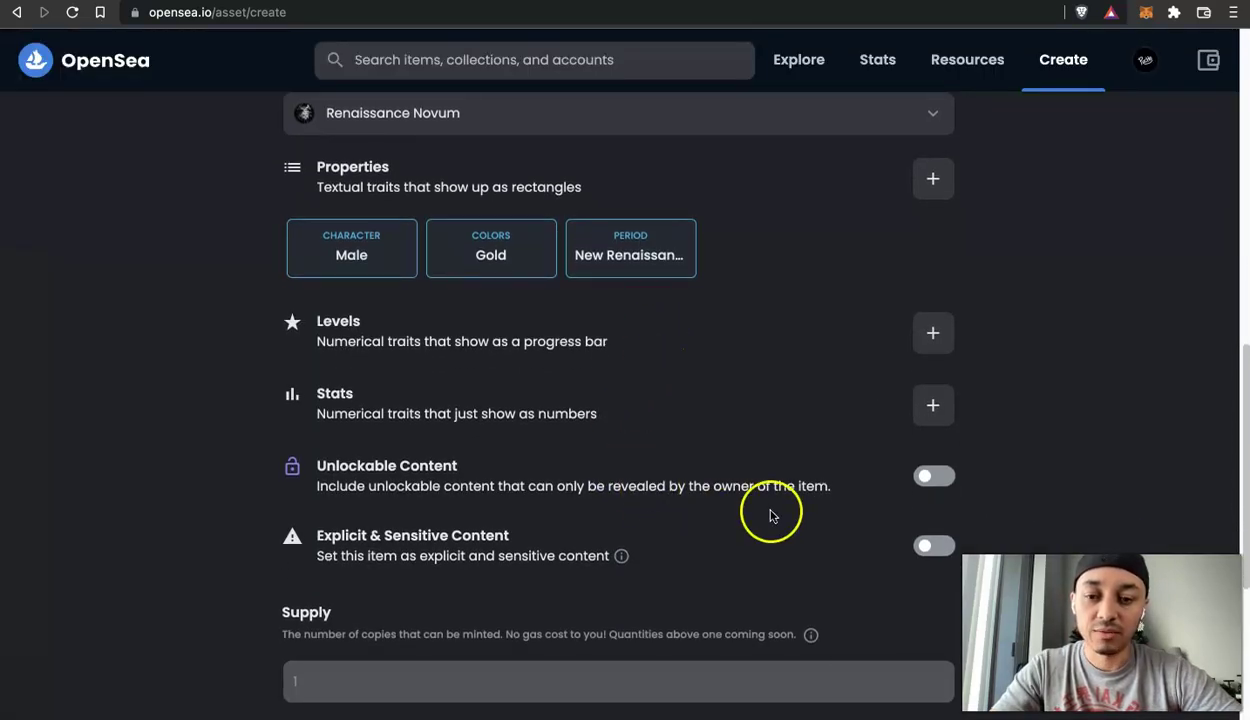
pyautogui.click(930, 476)
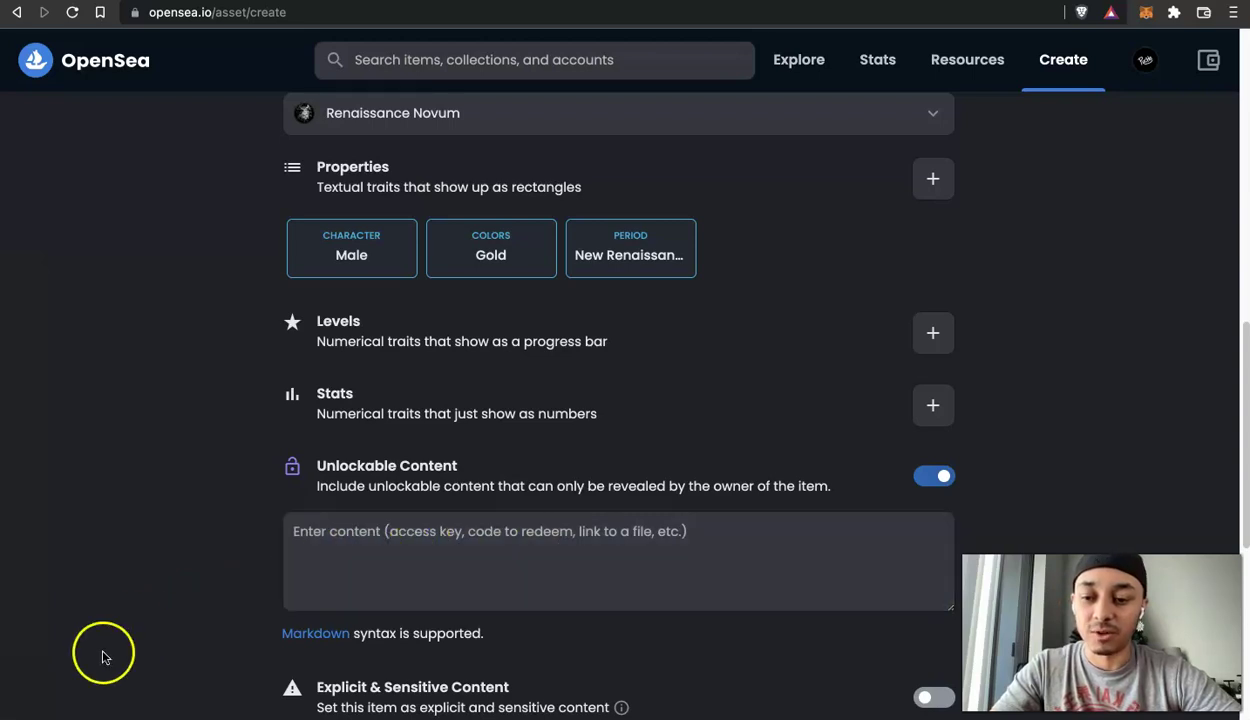
pyautogui.scroll(-5, 103, 656)
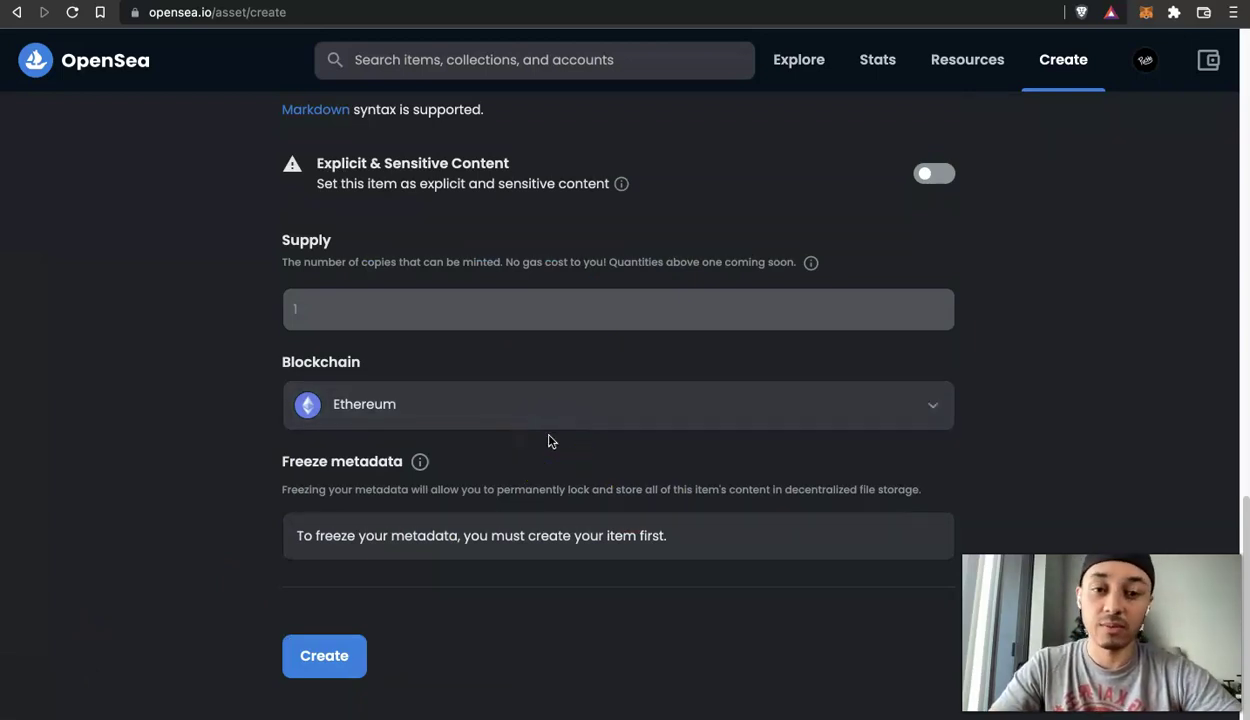
pyautogui.click(342, 657)
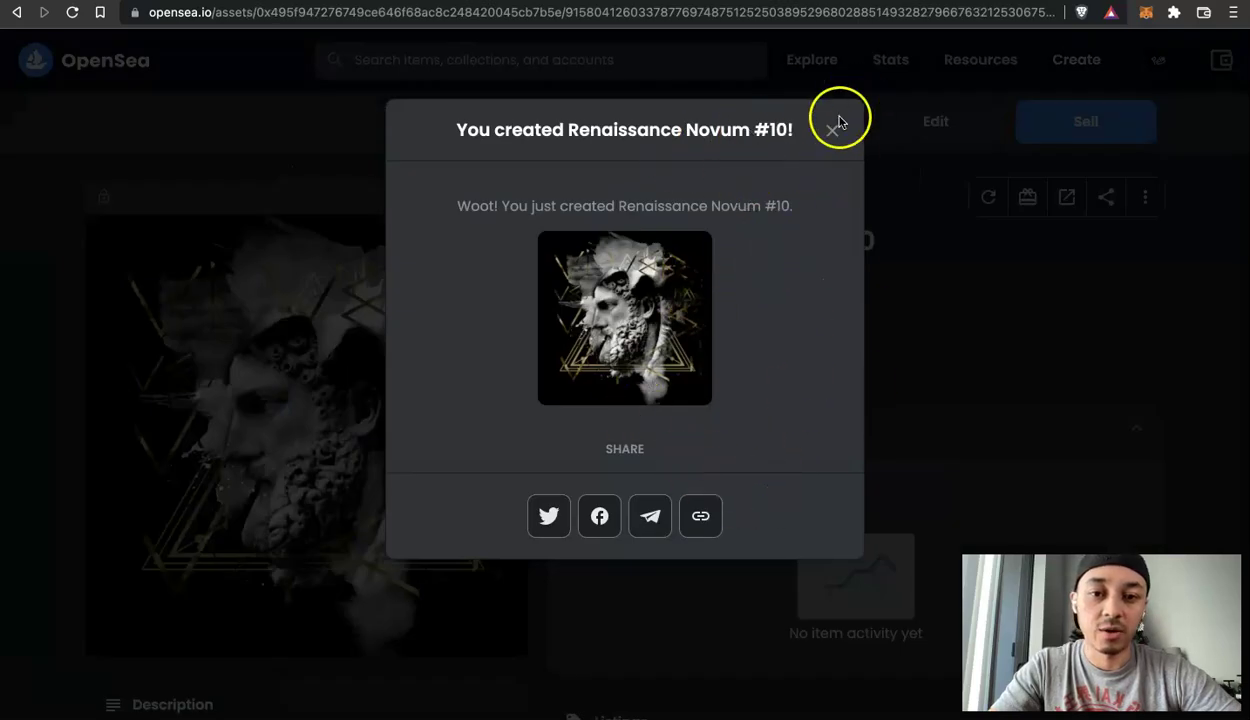
pyautogui.click(831, 129)
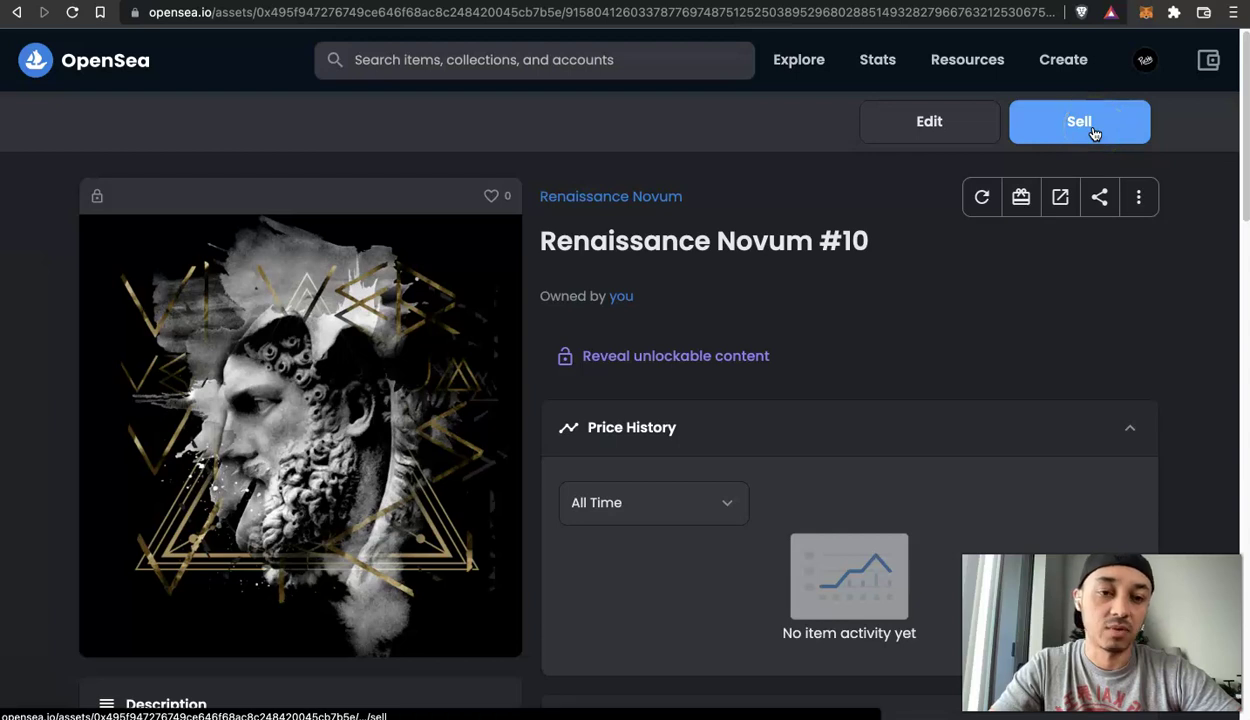
# Start a fixed-price sale listing for Renaissance Novum #10 and set its price to 0.2 ETH.
pyautogui.click(1092, 128)
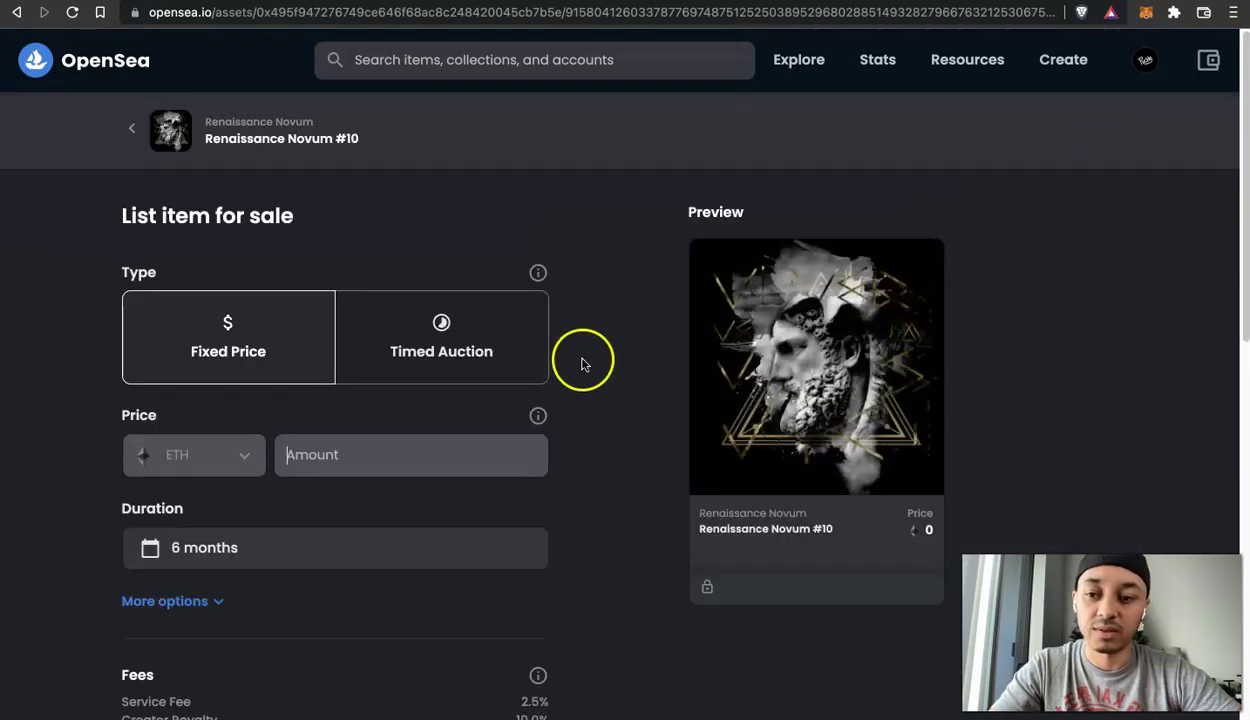
pyautogui.scroll(-5, 329, 243)
pyautogui.scroll(2, 329, 237)
pyautogui.click(327, 287)
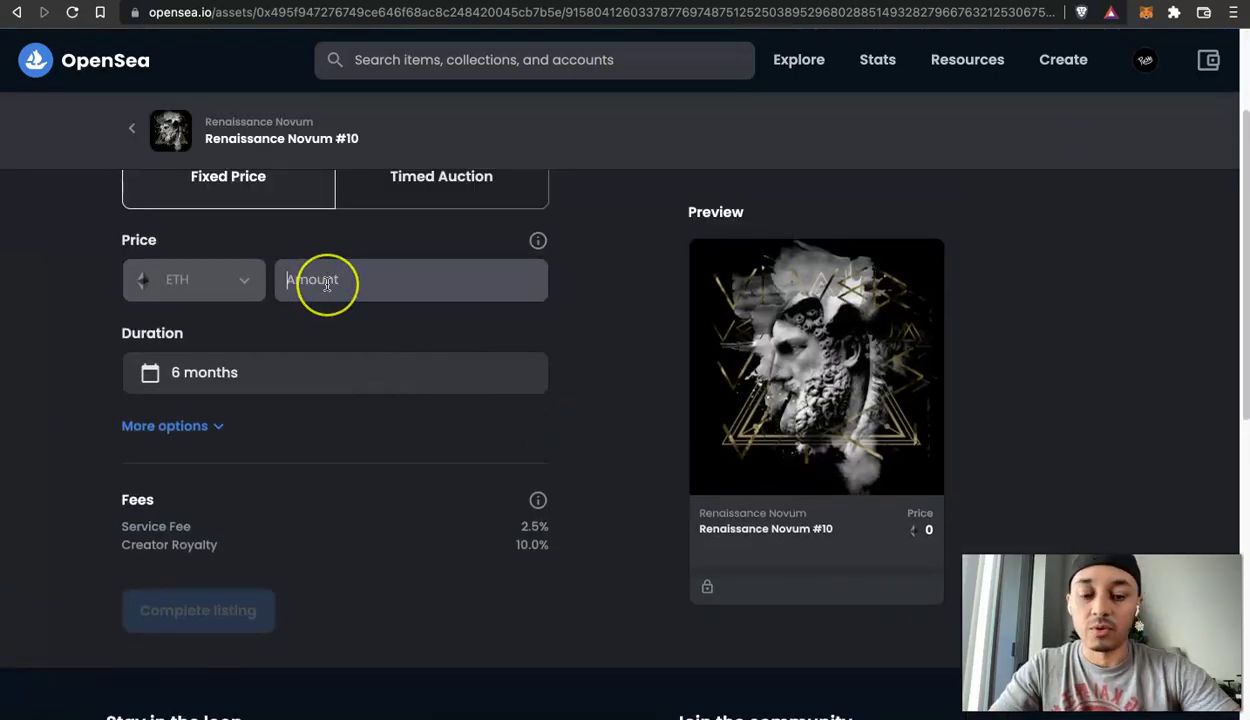
pyautogui.write('0.2')
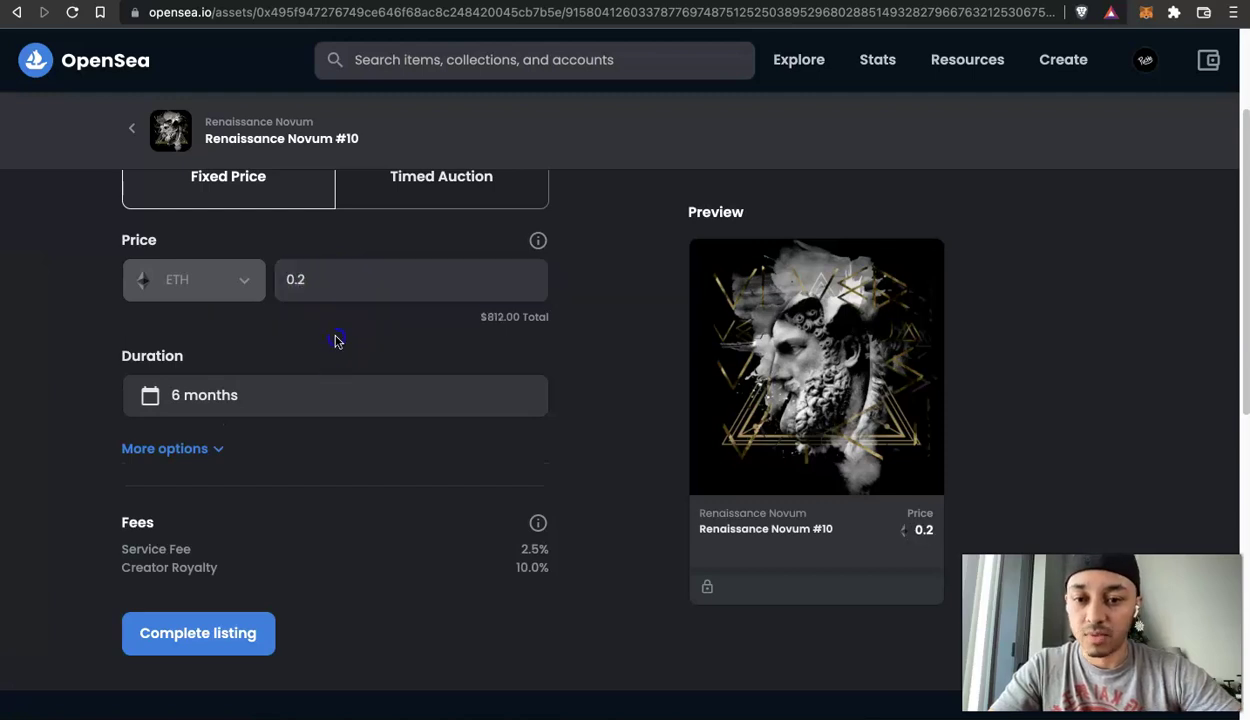
pyautogui.scroll(-3, 365, 405)
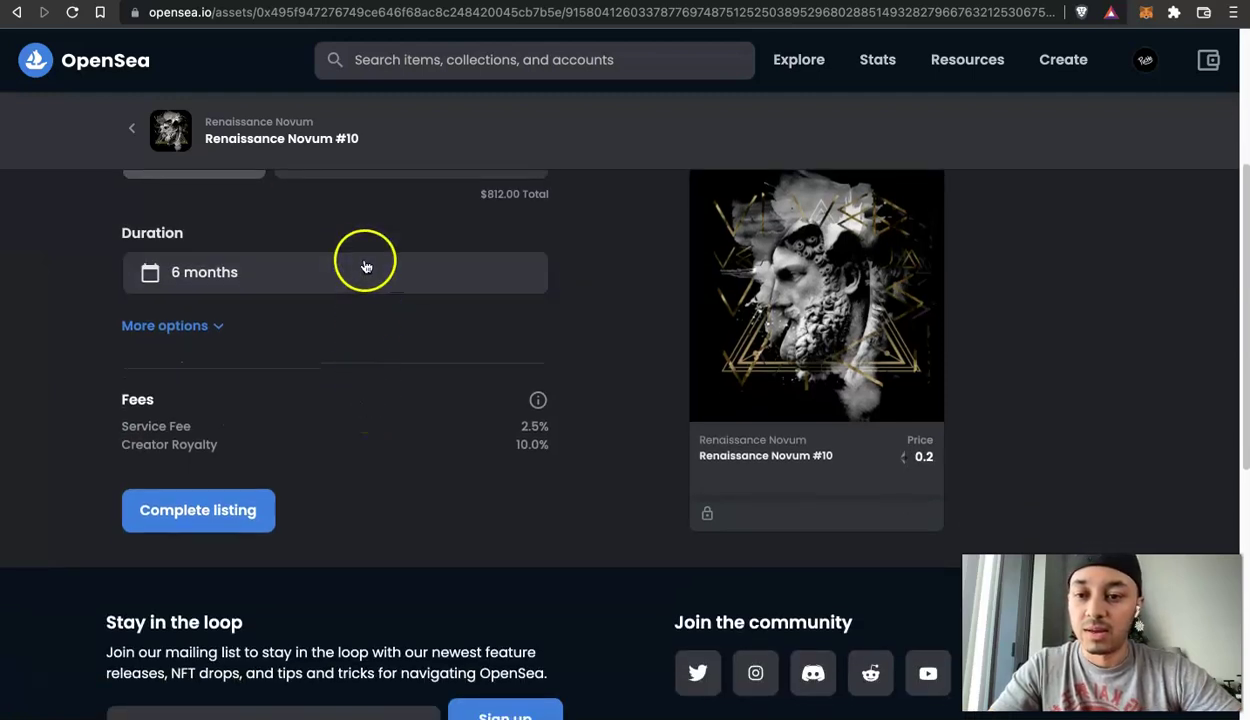
# Submit the listing for Renaissance Novum #10 and review the explanations for wallet initialization and item sale approval.
pyautogui.click(240, 516)
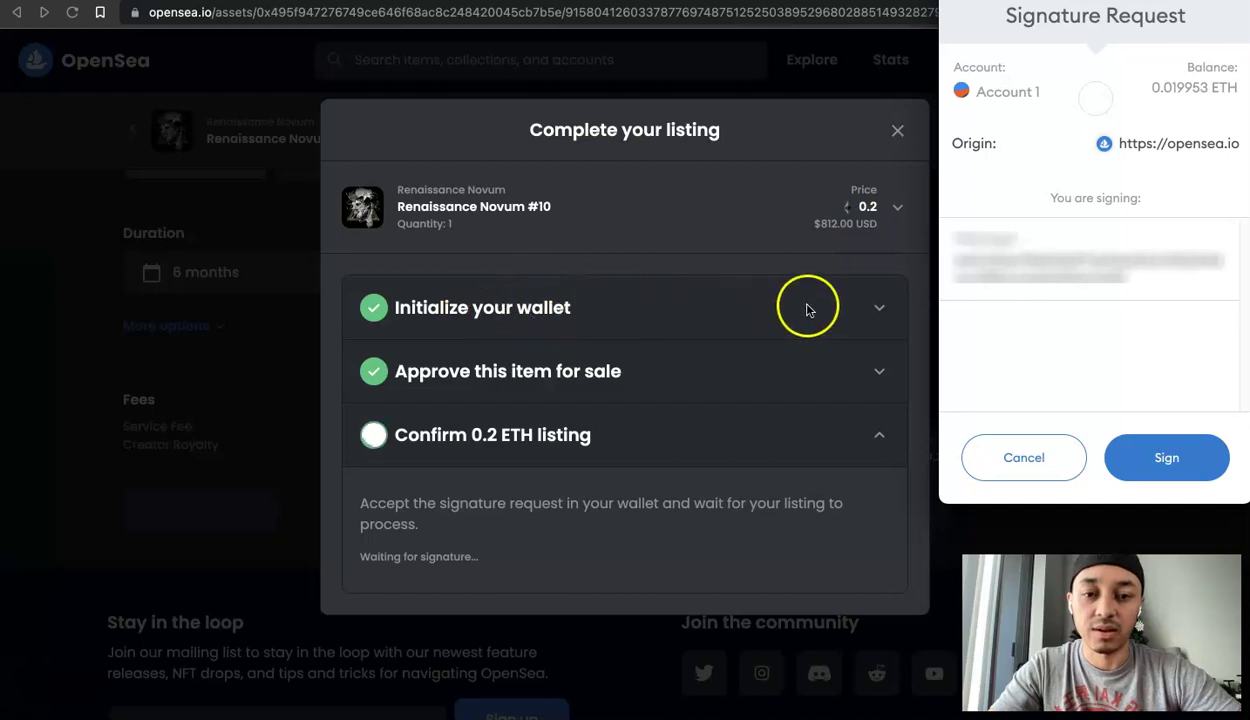
pyautogui.click(876, 310)
pyautogui.click(877, 311)
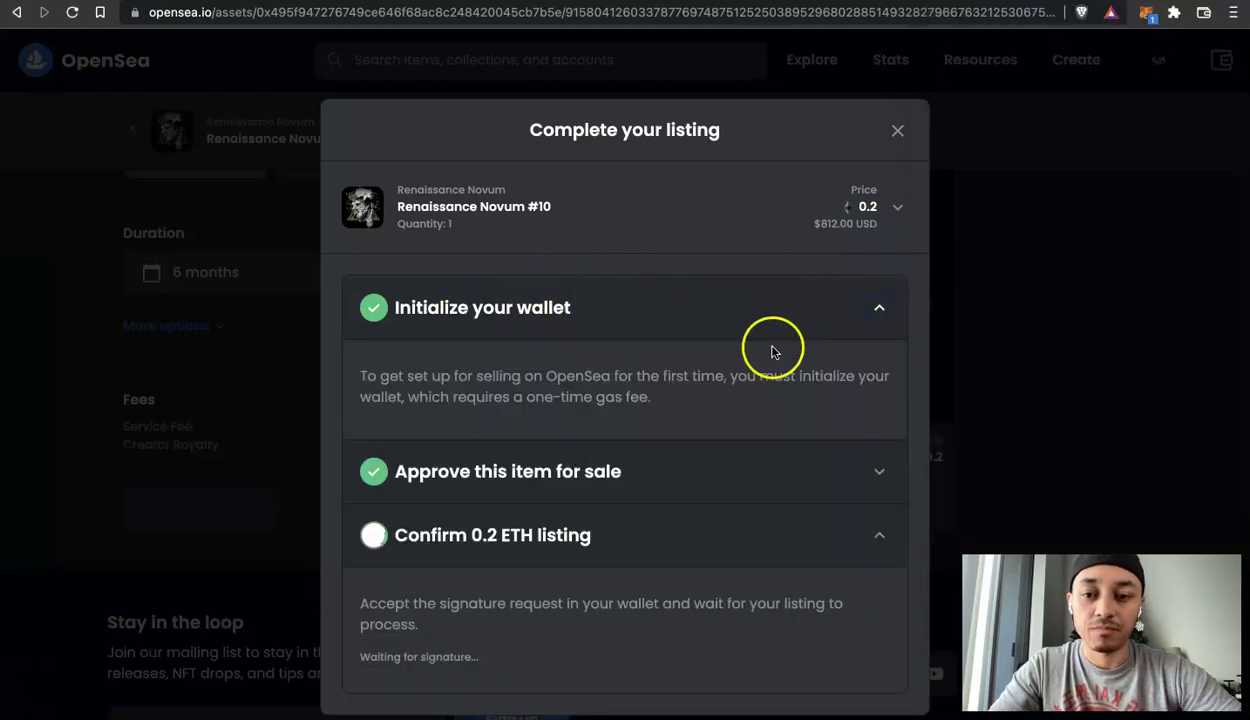
pyautogui.click(879, 311)
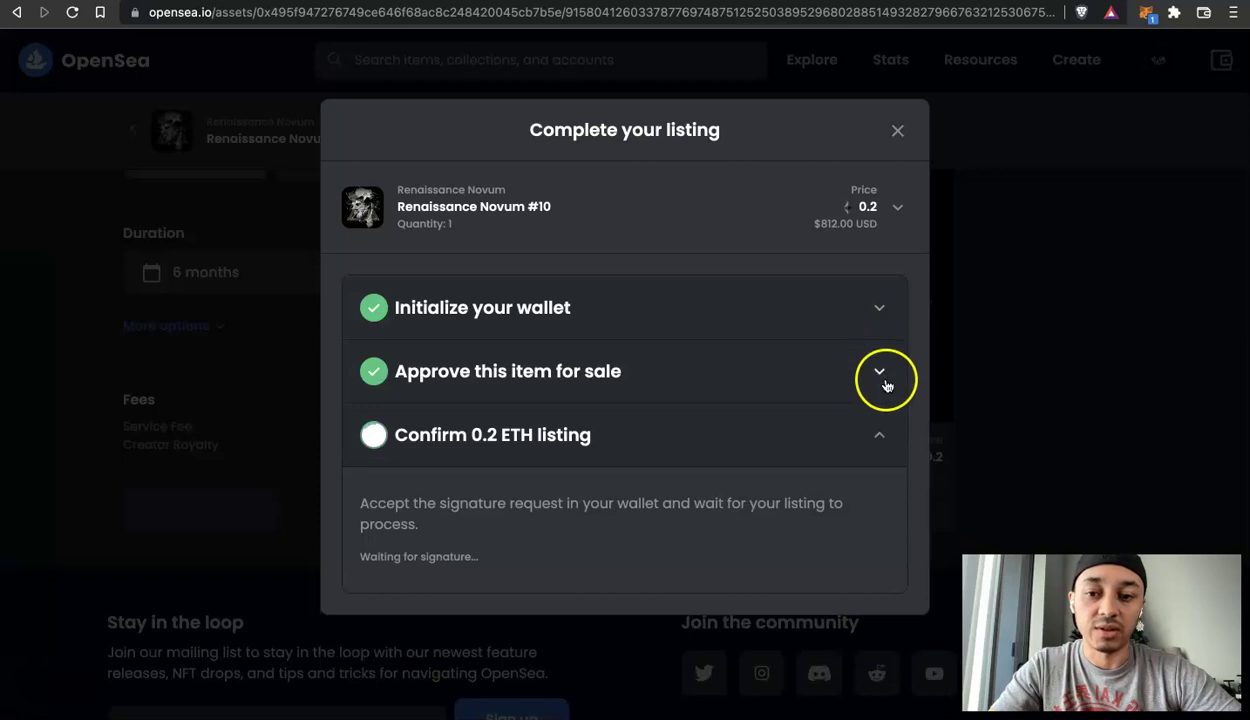
pyautogui.click(880, 373)
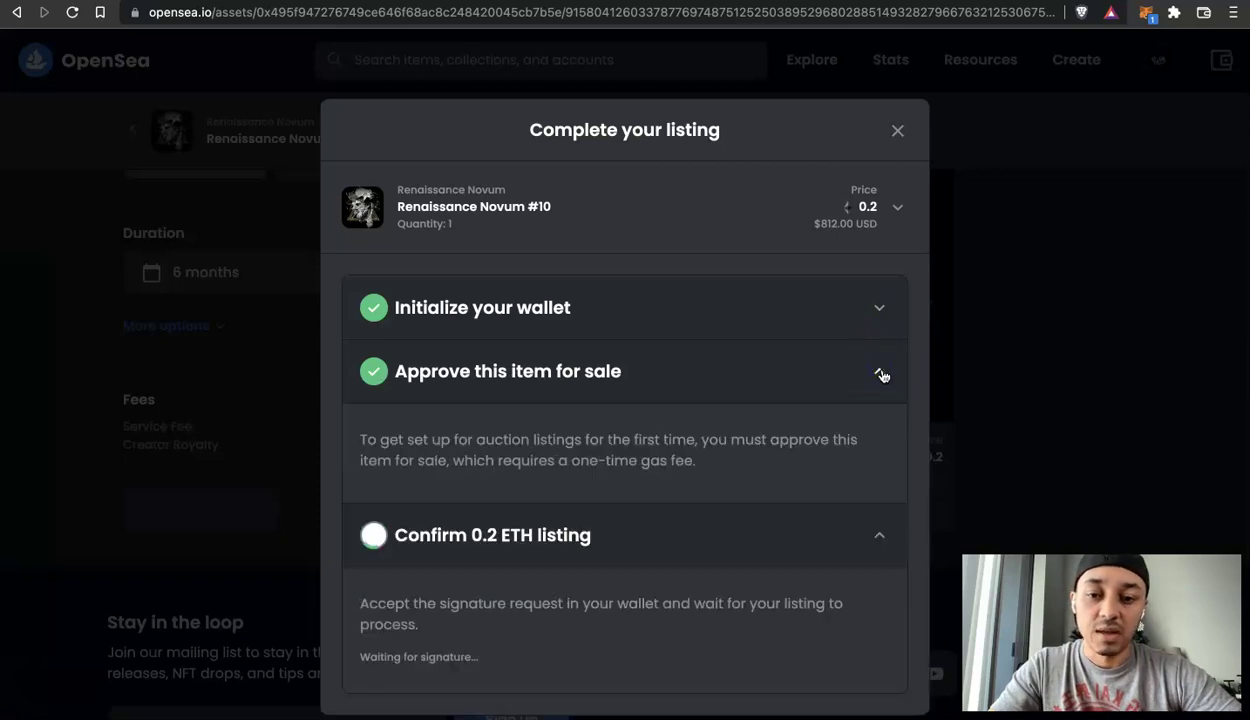
pyautogui.click(883, 373)
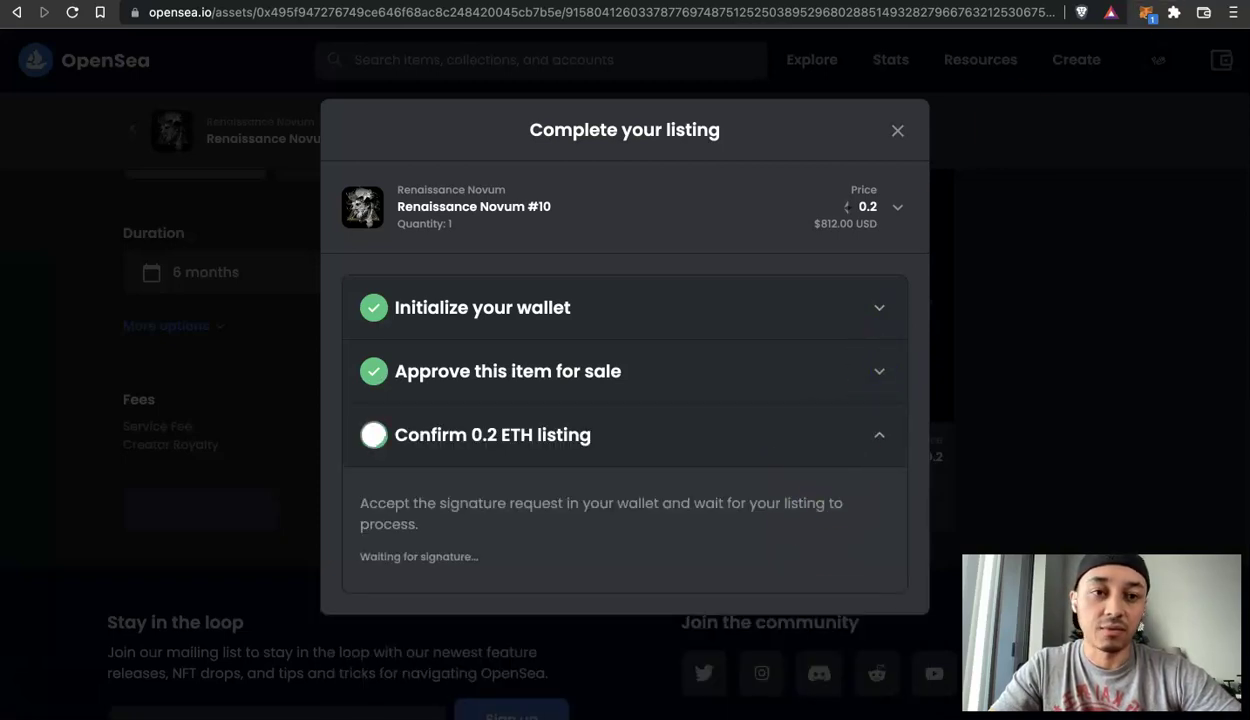
# Sign OpenSea's pending signature request in MetaMask to confirm the 0.2 ETH listing, and dismiss the wallet window.
pyautogui.click(1150, 17)
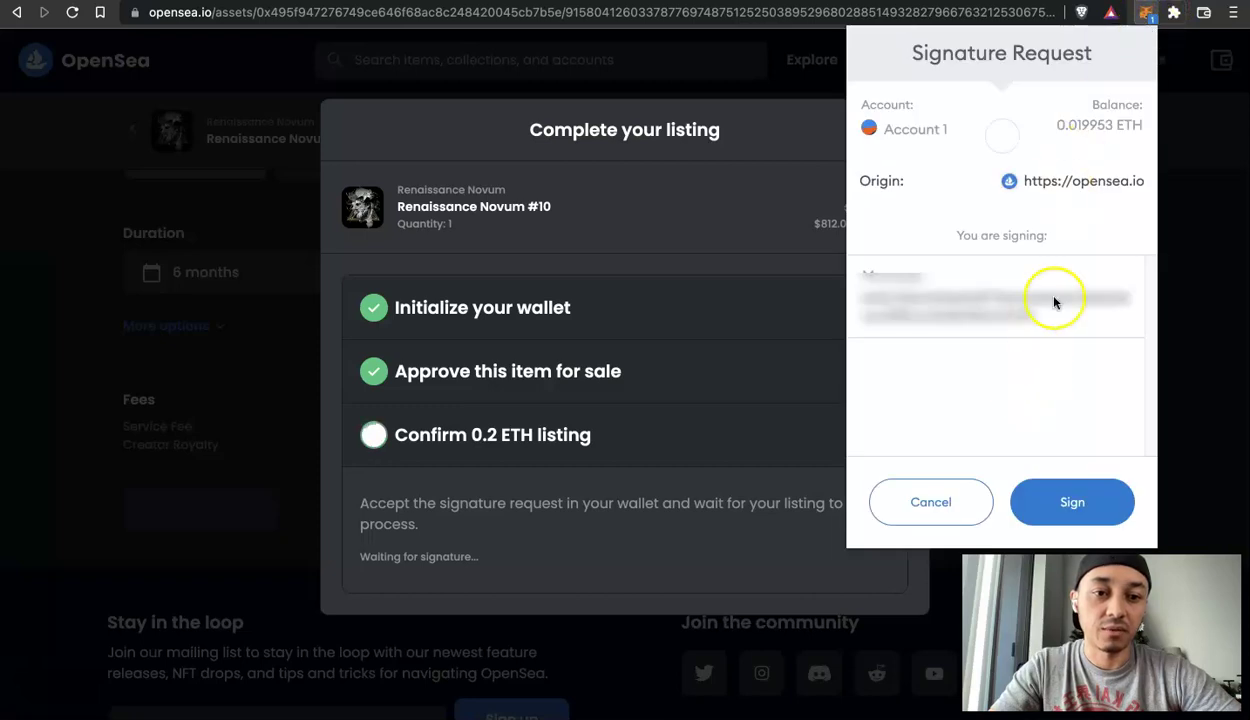
pyautogui.click(1069, 502)
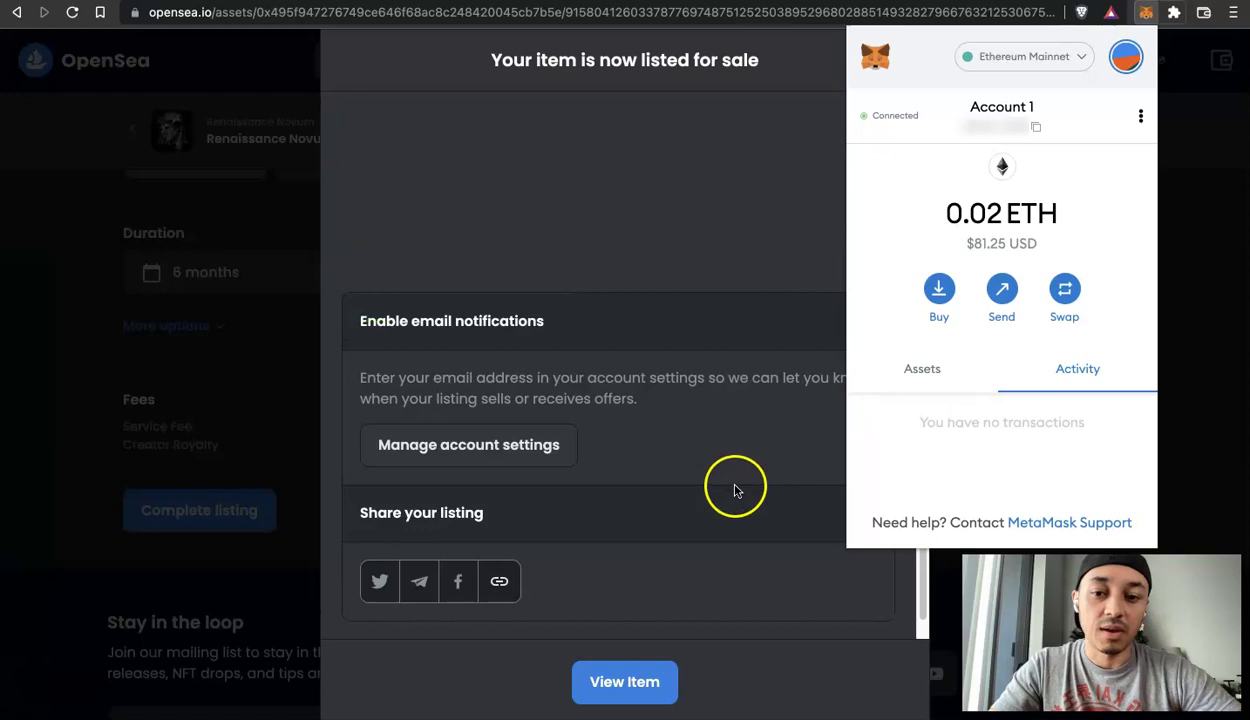
pyautogui.click(752, 388)
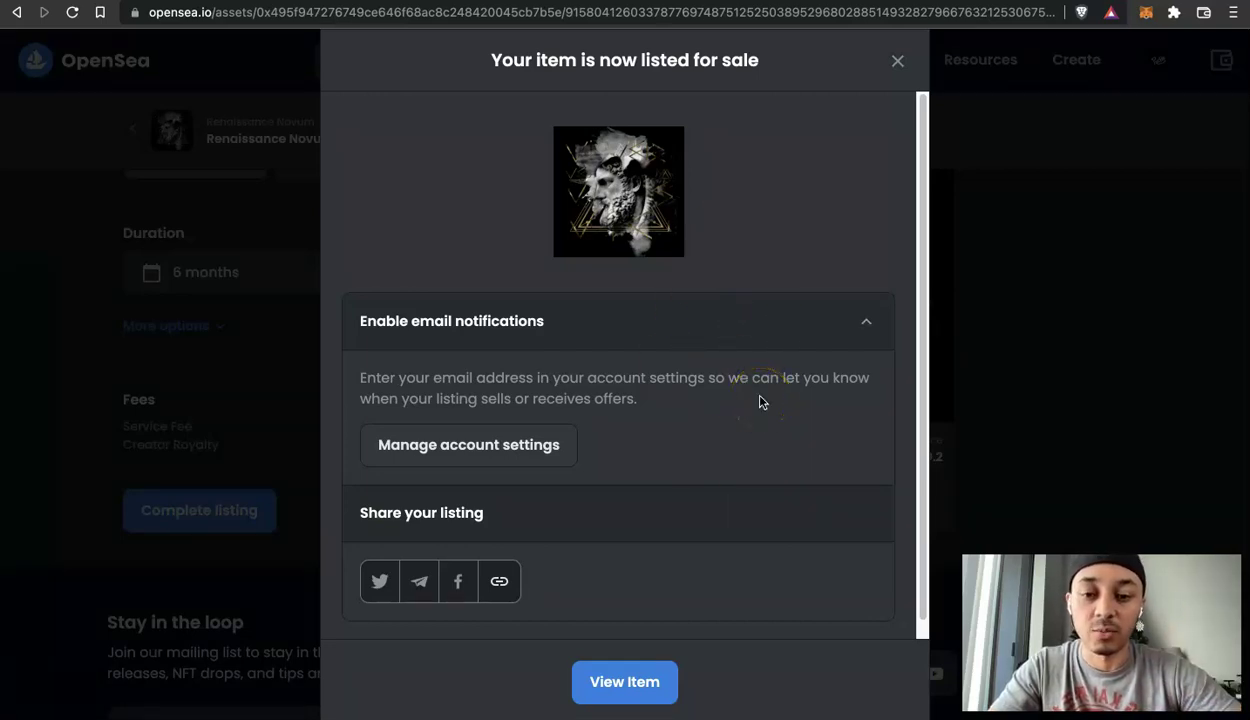
pyautogui.scroll(-1, 759, 402)
pyautogui.scroll(1, 759, 402)
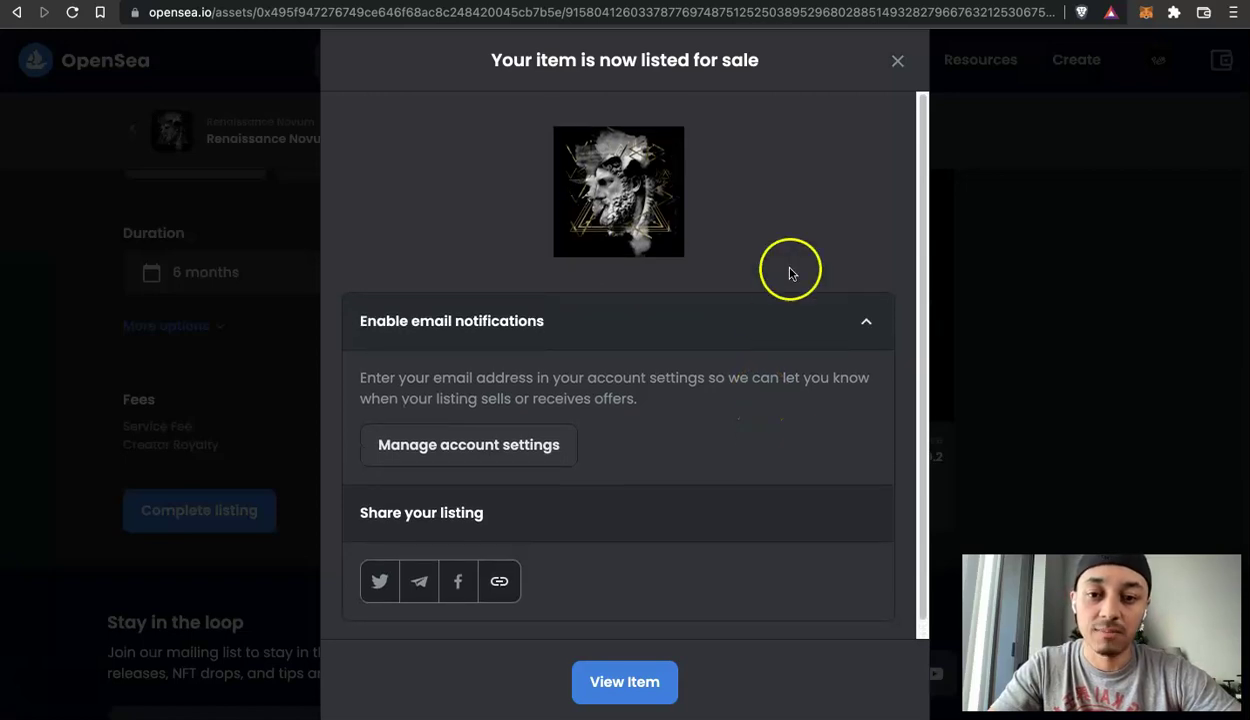
# View the listed Renaissance Novum #10 item and examine its sale price, item activity, and the rest of its collection.
pyautogui.click(645, 680)
pyautogui.scroll(-4, 770, 420)
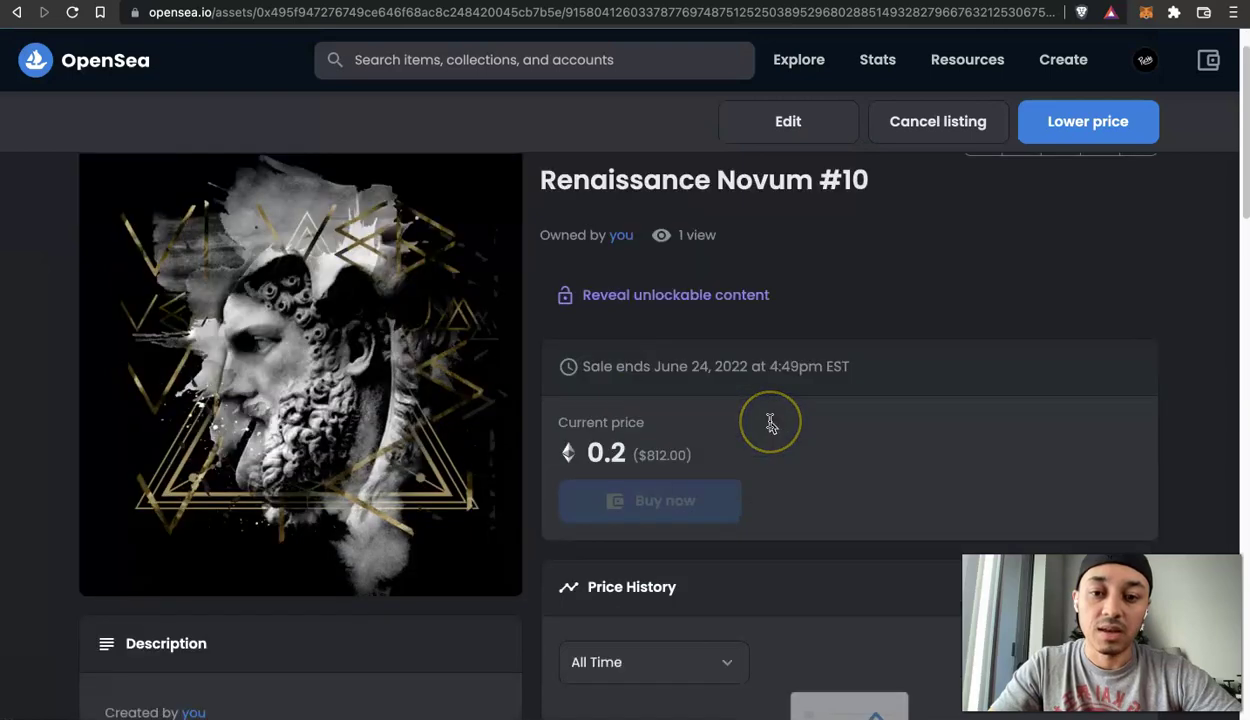
pyautogui.scroll(-10, 770, 425)
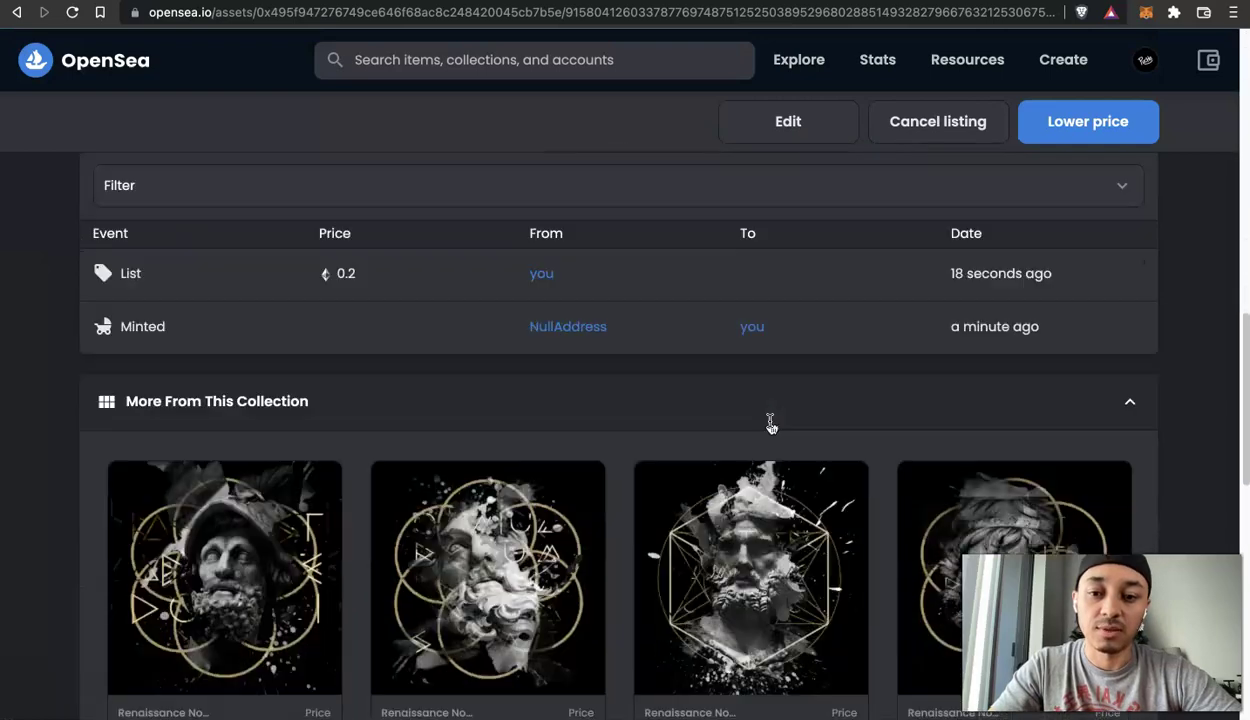
pyautogui.scroll(8, 770, 424)
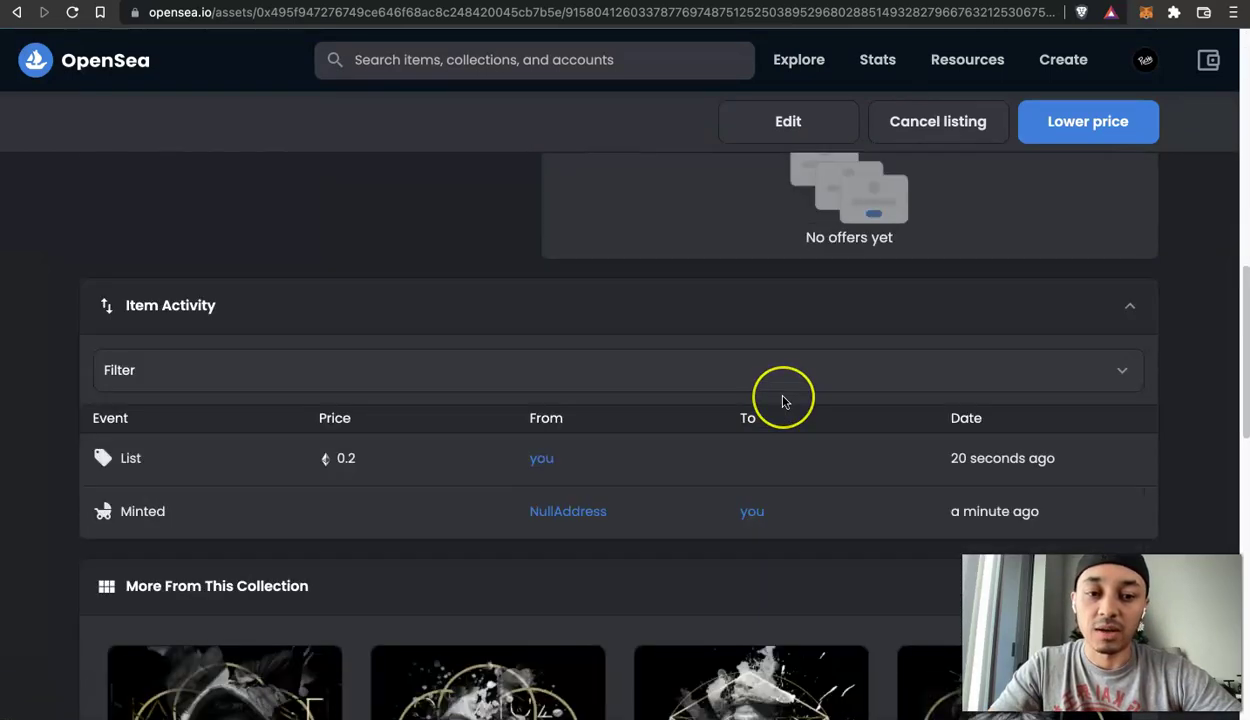
pyautogui.scroll(9, 782, 400)
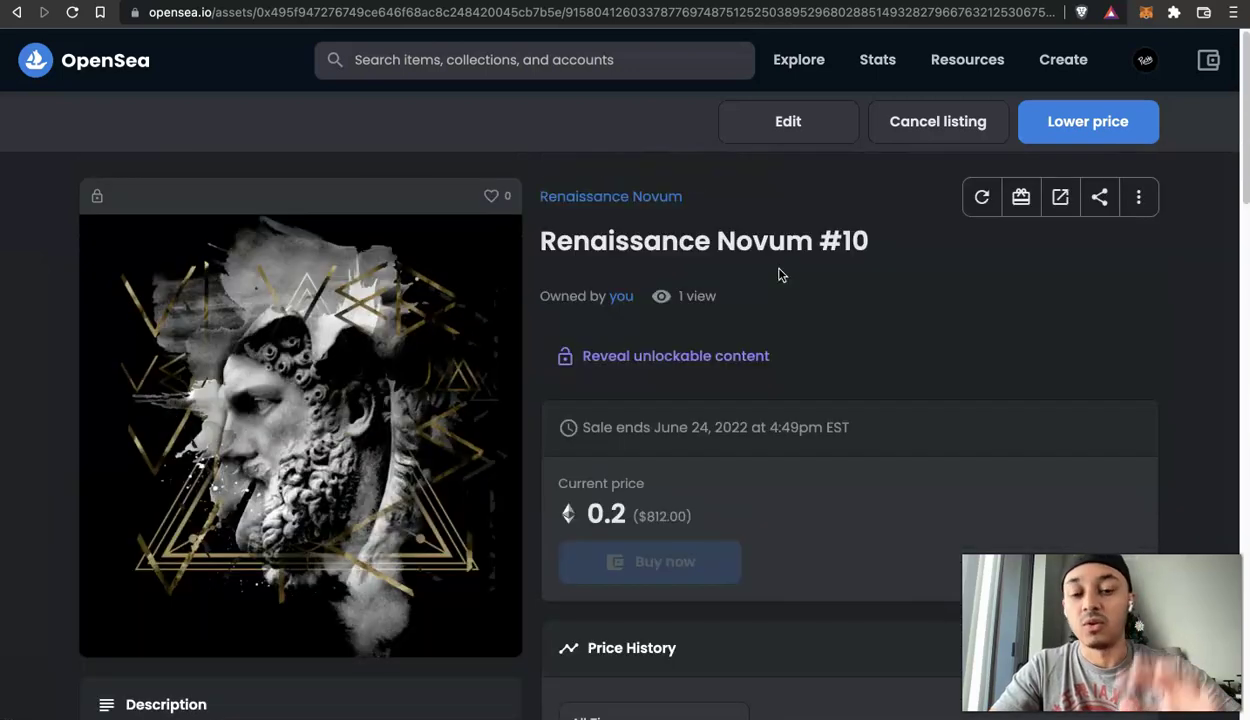